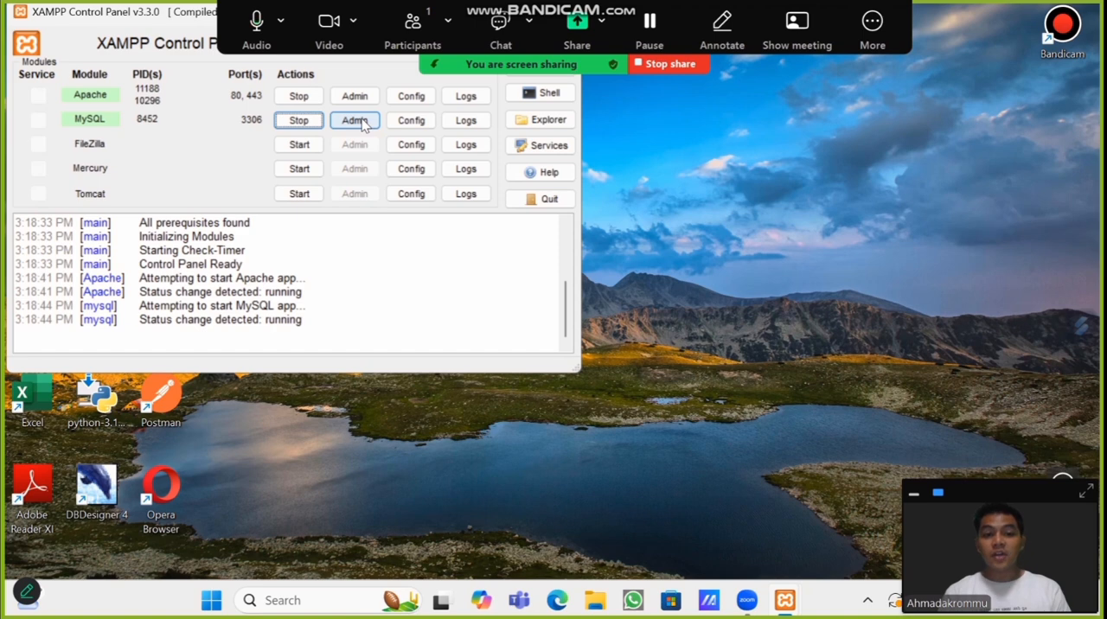
Step: Open phpMyAdmin for the running MySQL module and show the tables of the tokoku database
left_click(362, 123)
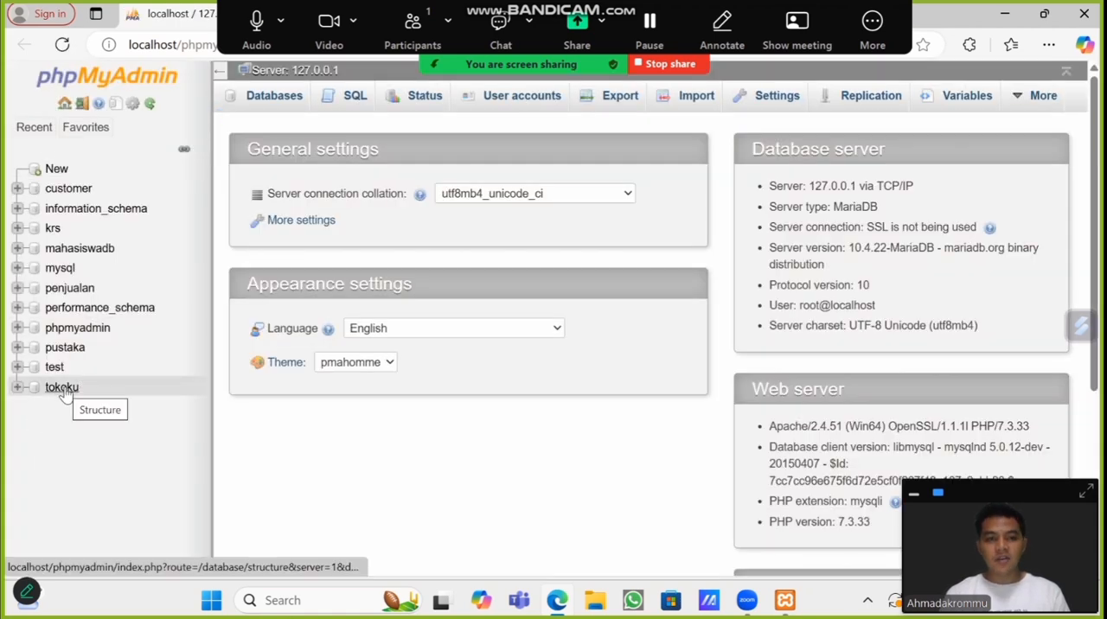
left_click(64, 391)
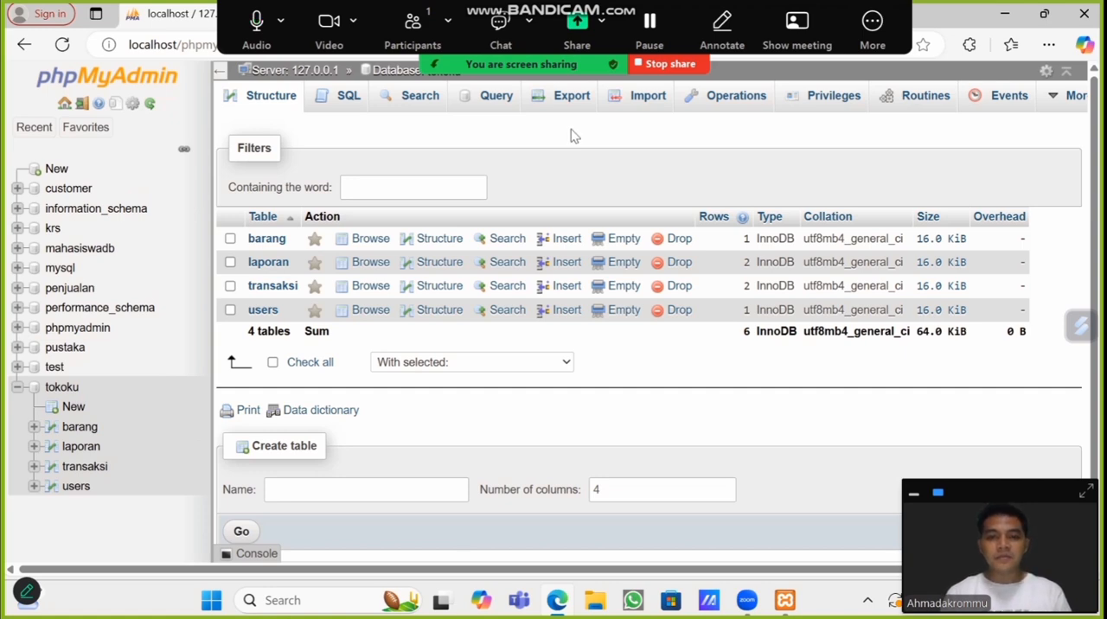
Step: Create a server user account named kasir for any host, entering and re-typing the account password without granting global privileges
left_click(309, 72)
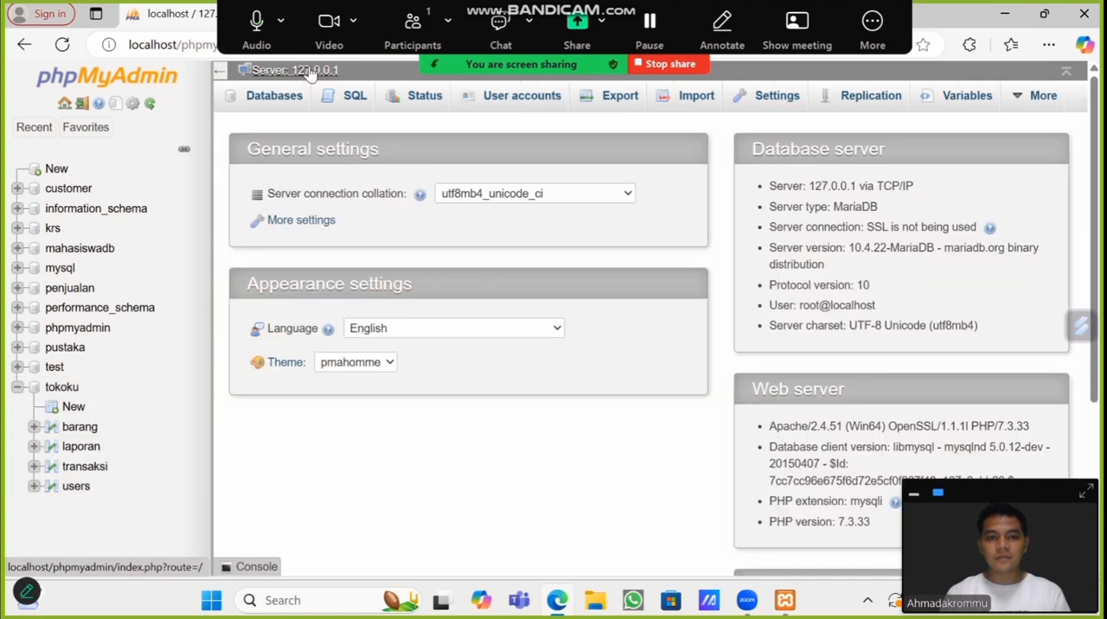
left_click(541, 102)
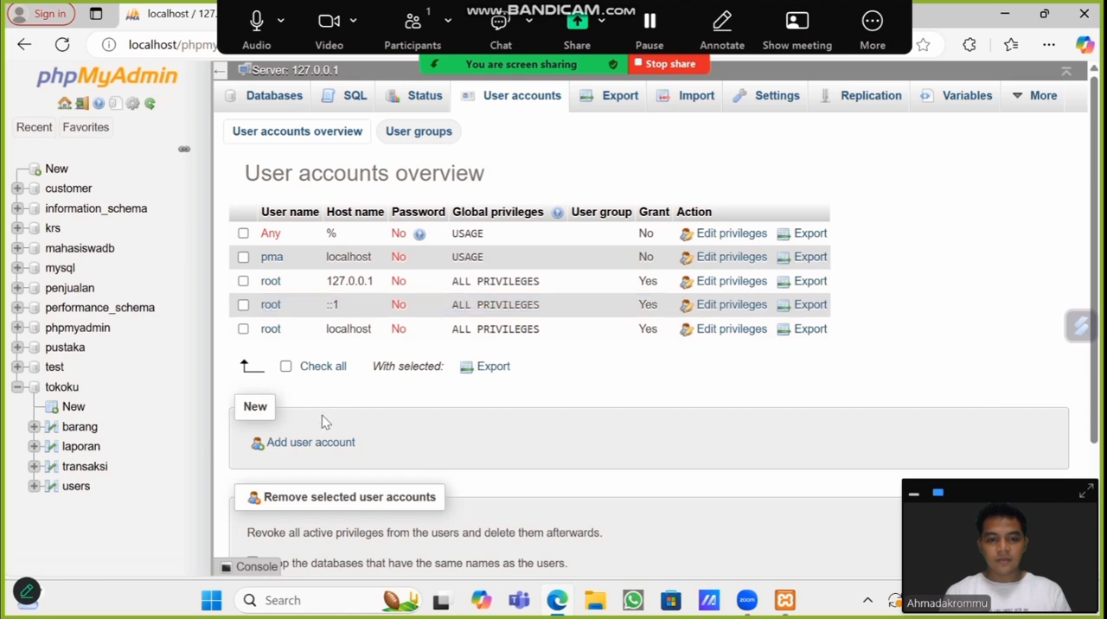
left_click(320, 447)
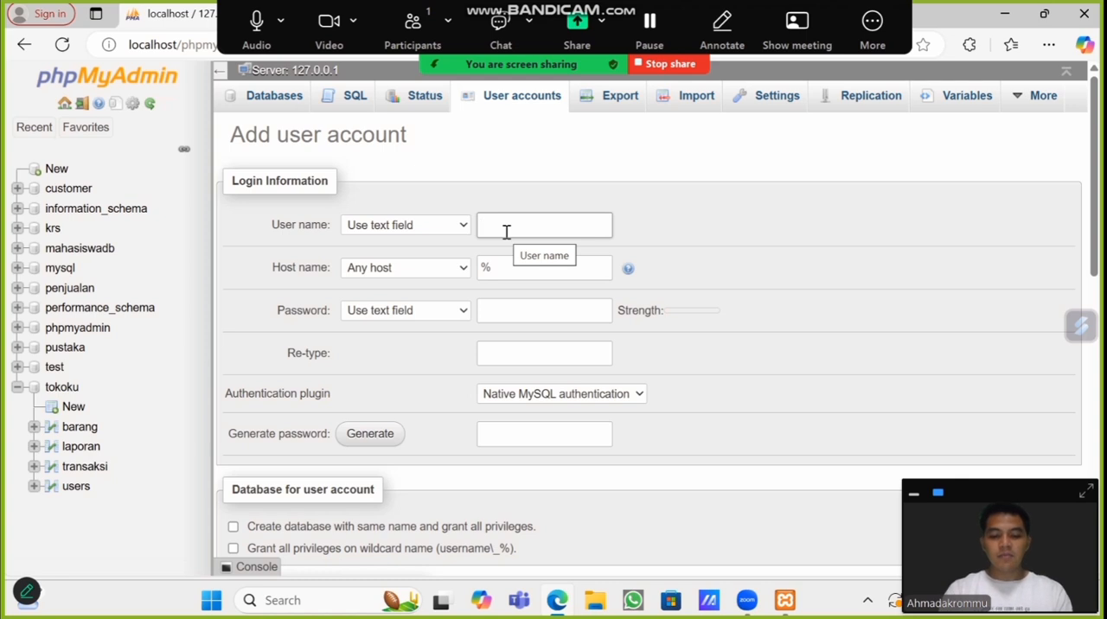
type("kasir")
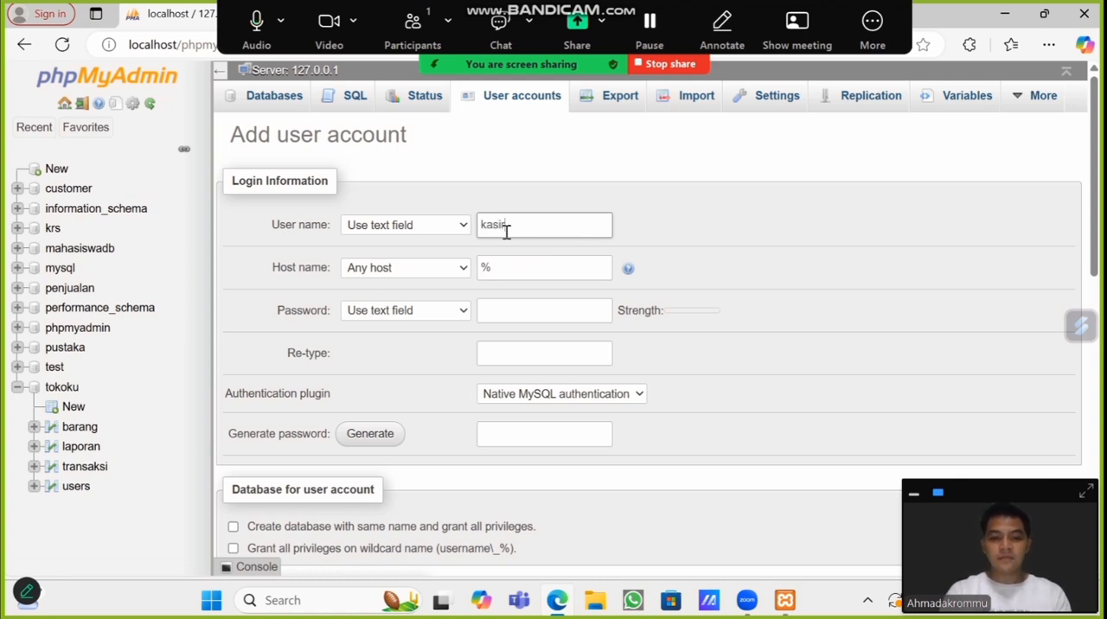
left_click(514, 310)
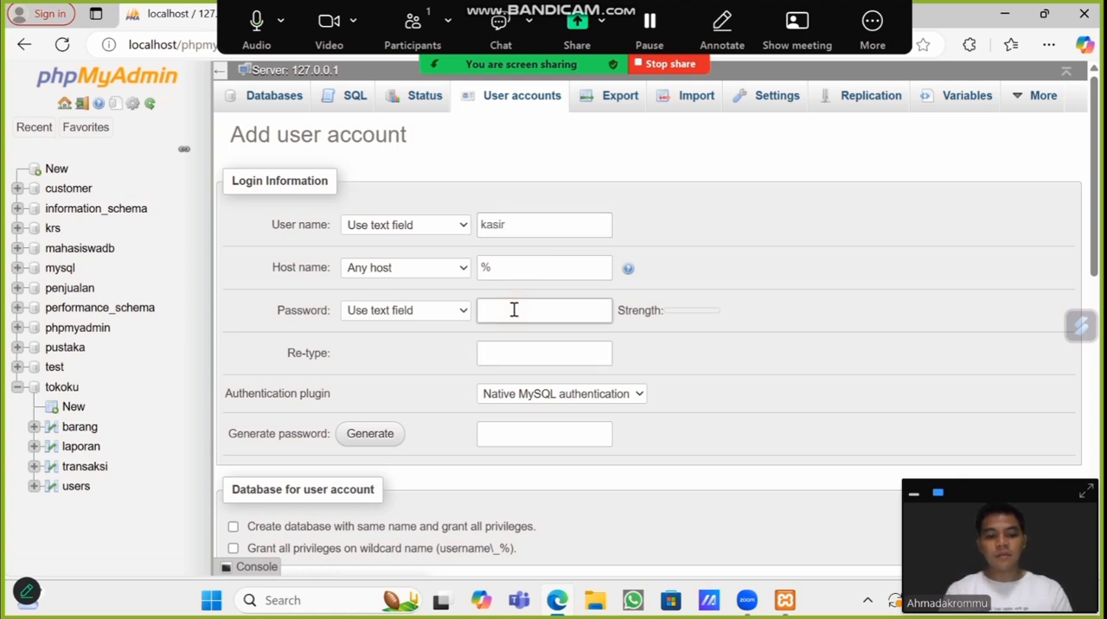
type("ka")
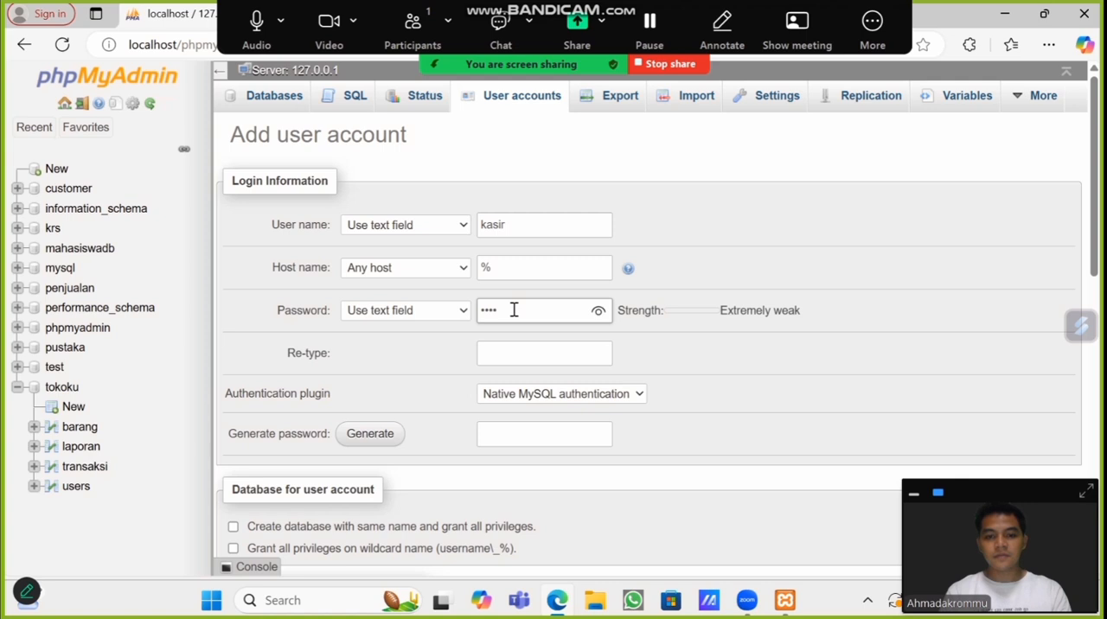
left_click(495, 353)
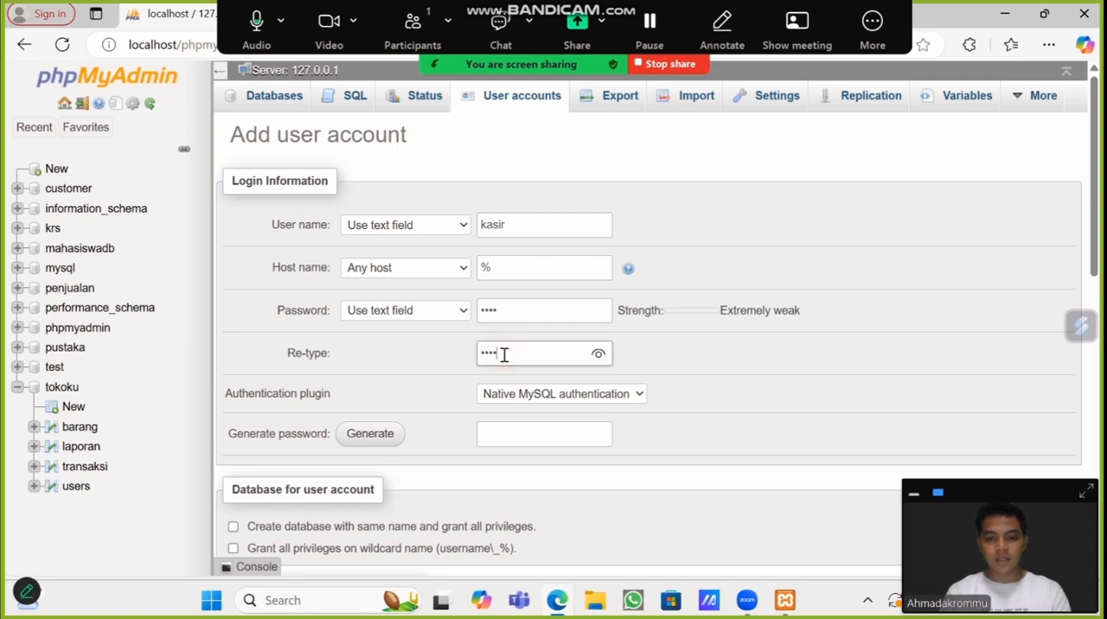
scroll(455, 442, "down", 4)
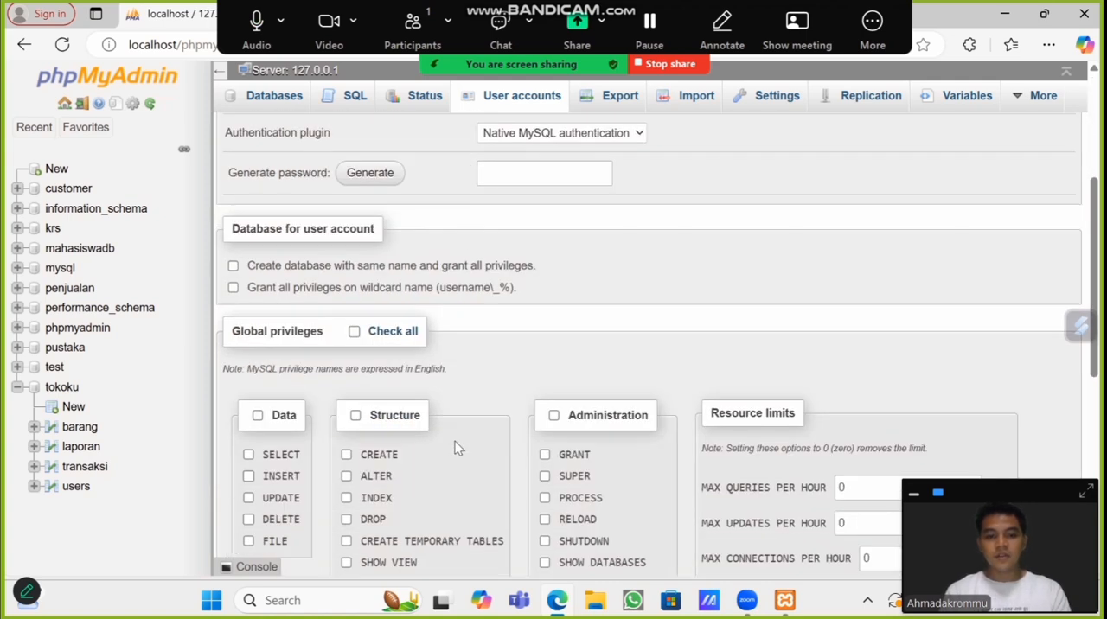
scroll(455, 441, "down", 6)
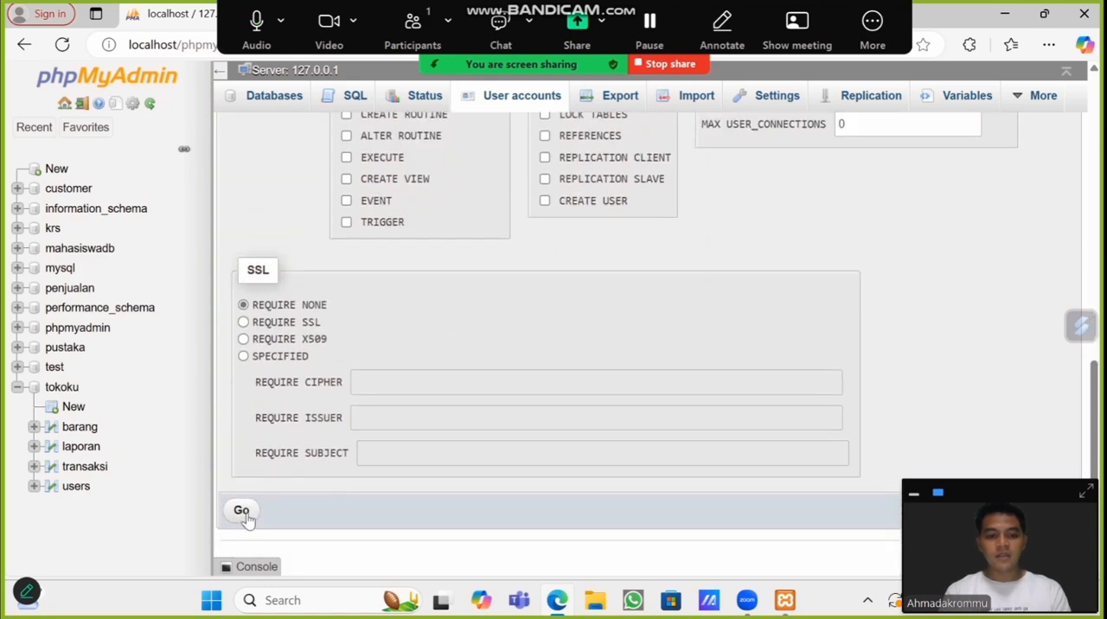
left_click(242, 511)
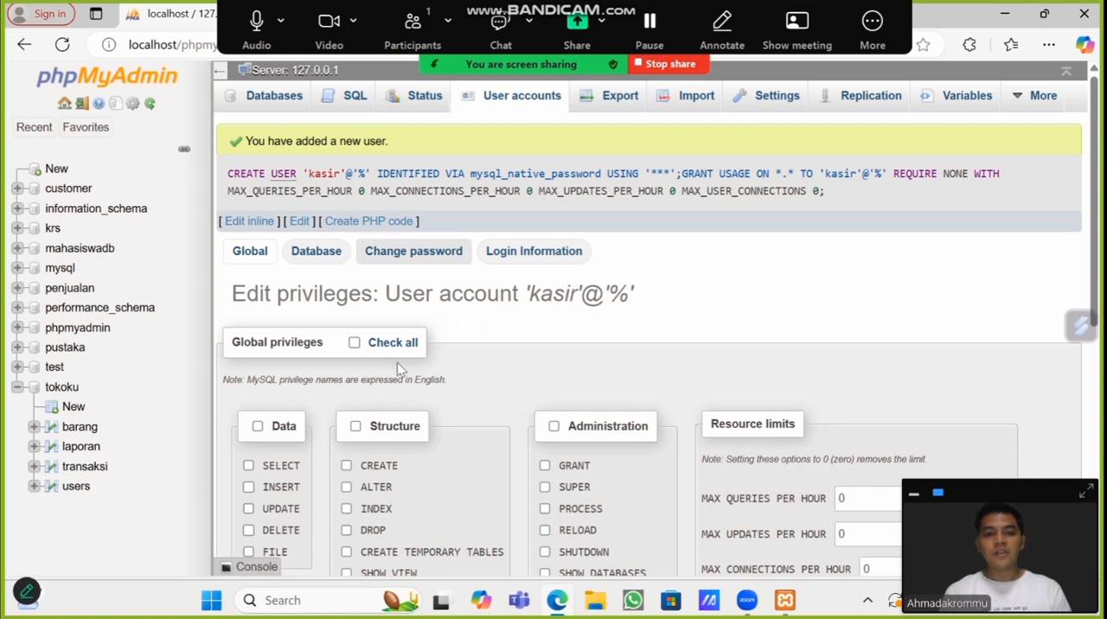
Step: Open the kasir account's database-specific privileges for the tokoku database
left_click(514, 101)
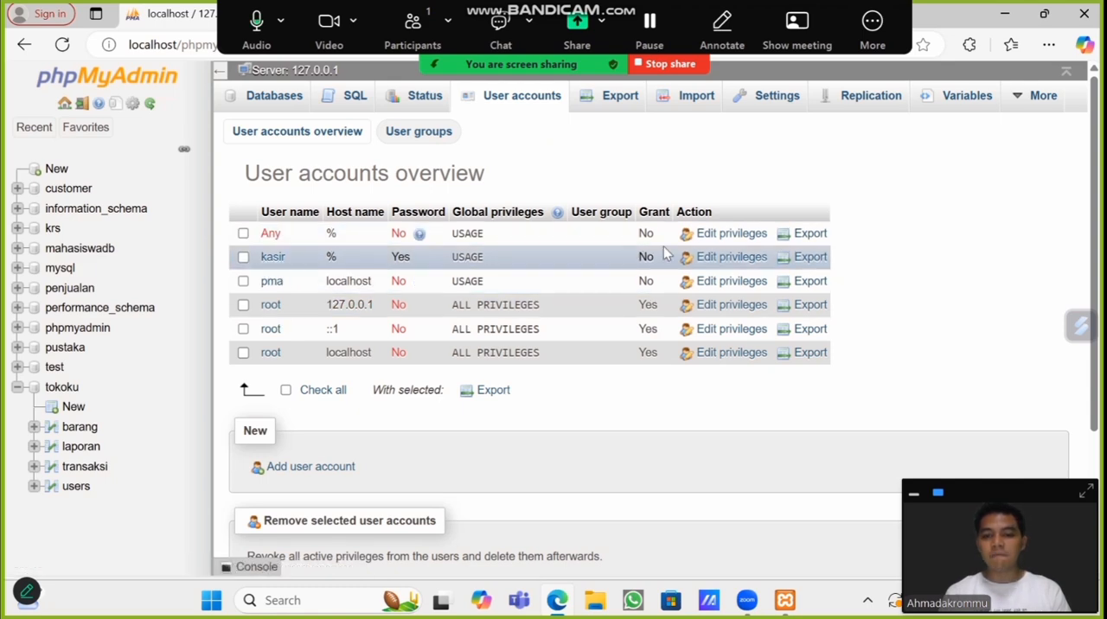
left_click(732, 259)
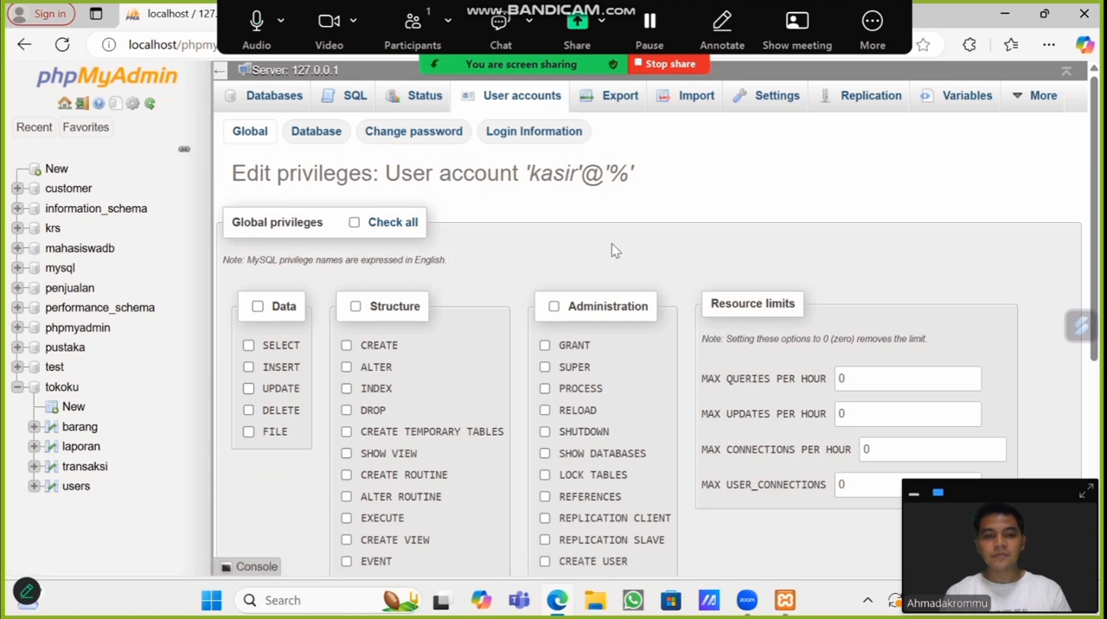
left_click(316, 134)
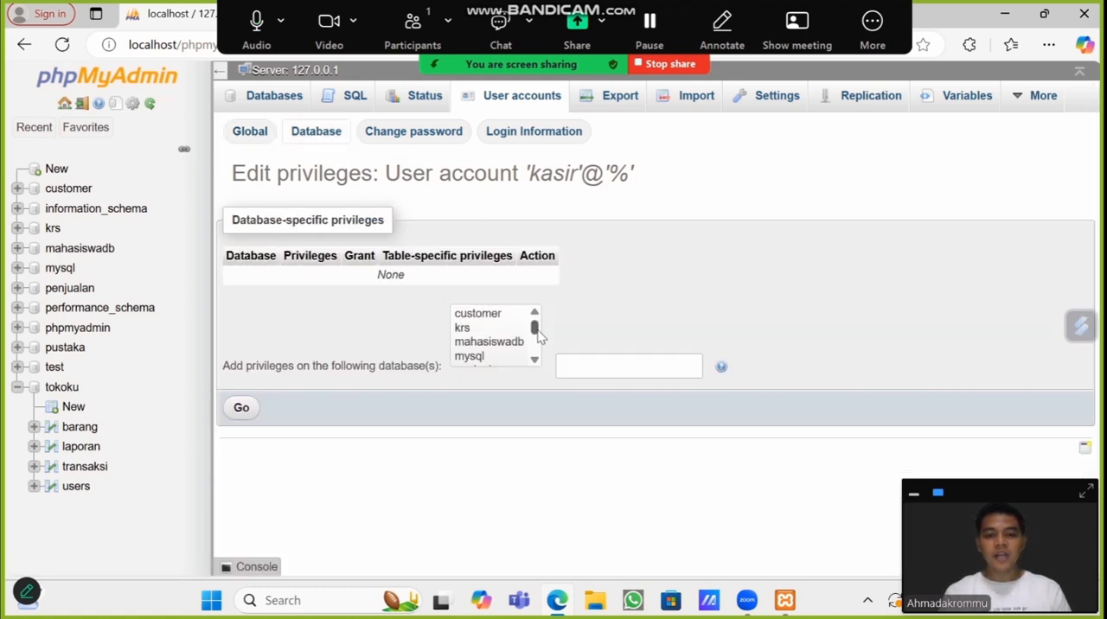
left_click_drag(536, 335, 536, 371)
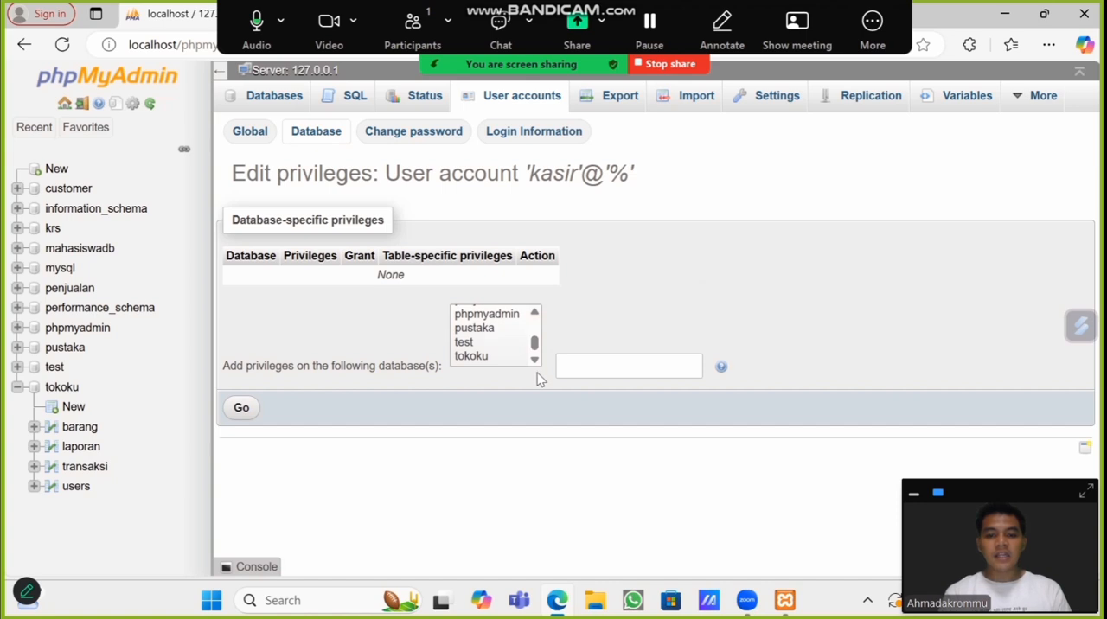
left_click(474, 357)
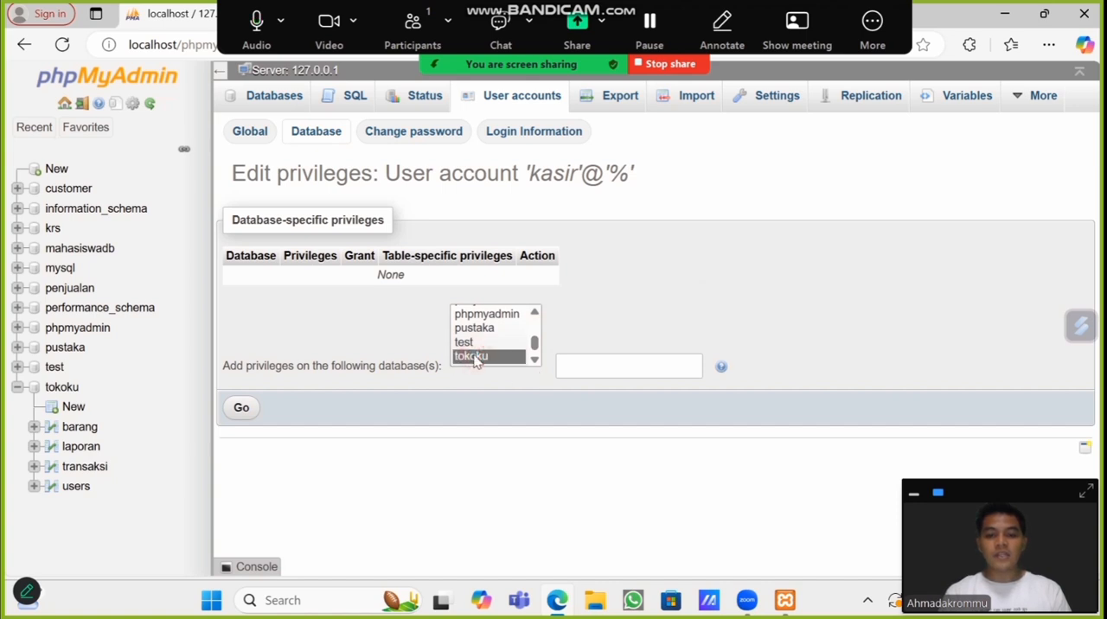
left_click(245, 414)
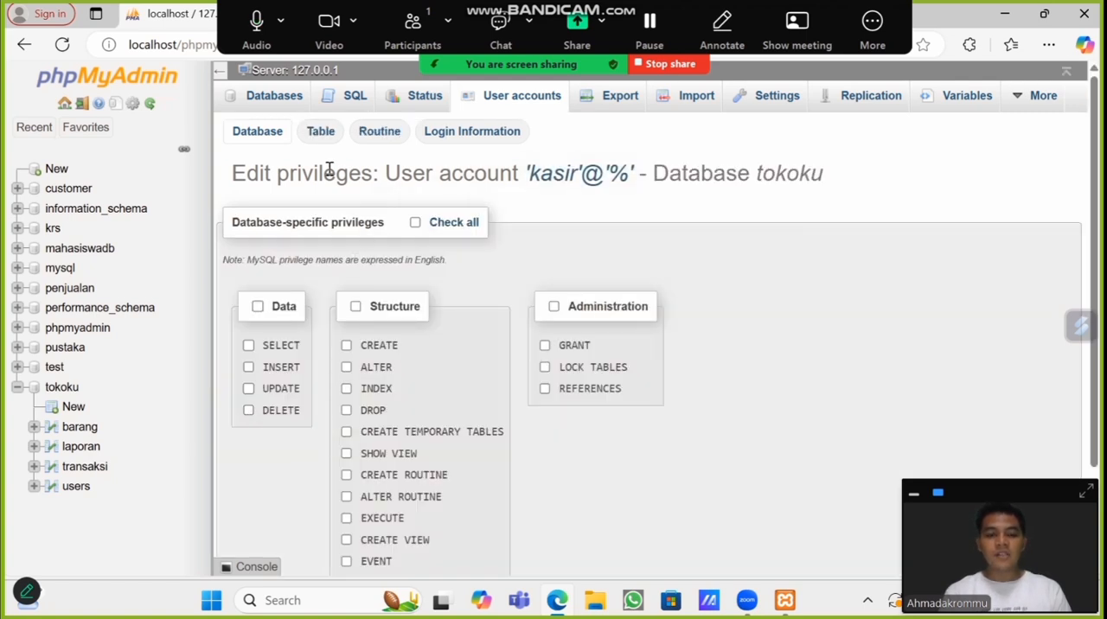
Step: Choose the barang table of tokoku for adding table-specific privileges to kasir
left_click(320, 131)
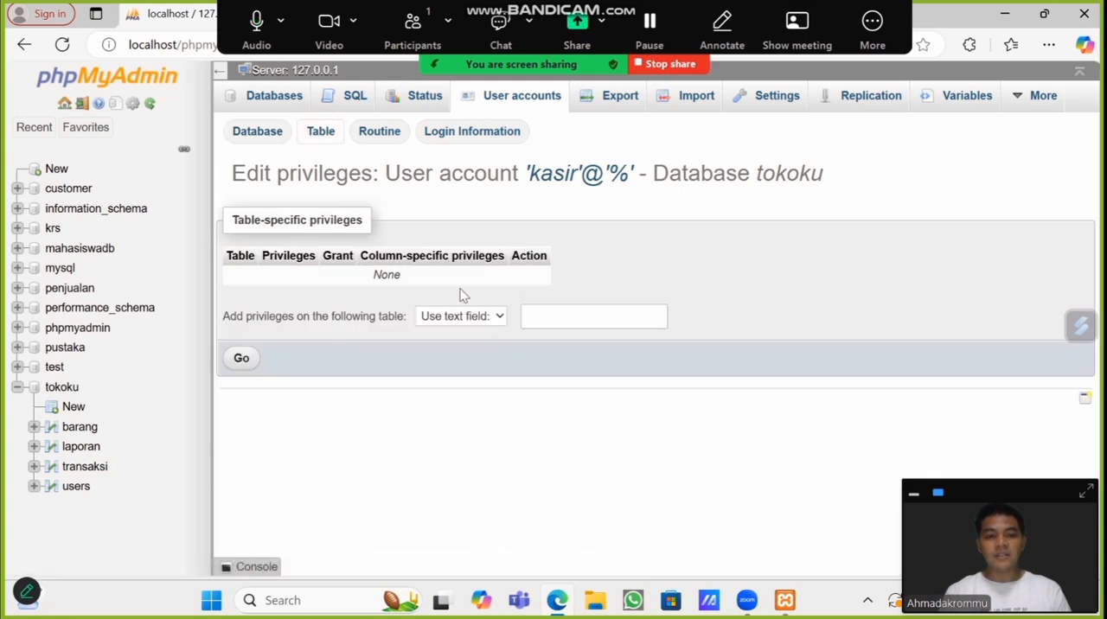
left_click(474, 320)
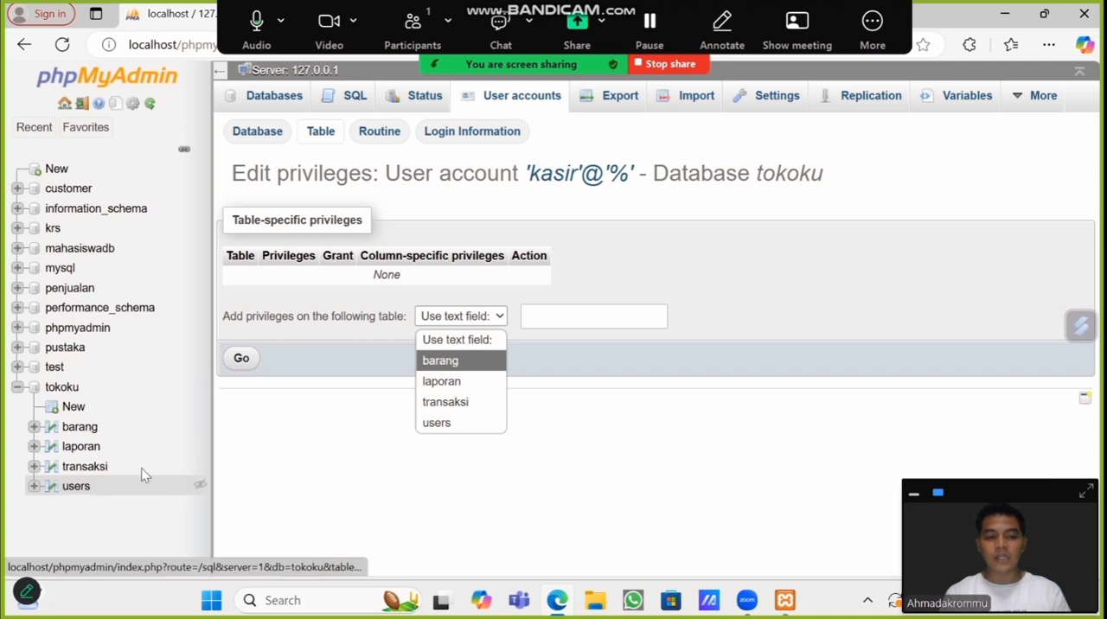
left_click(462, 359)
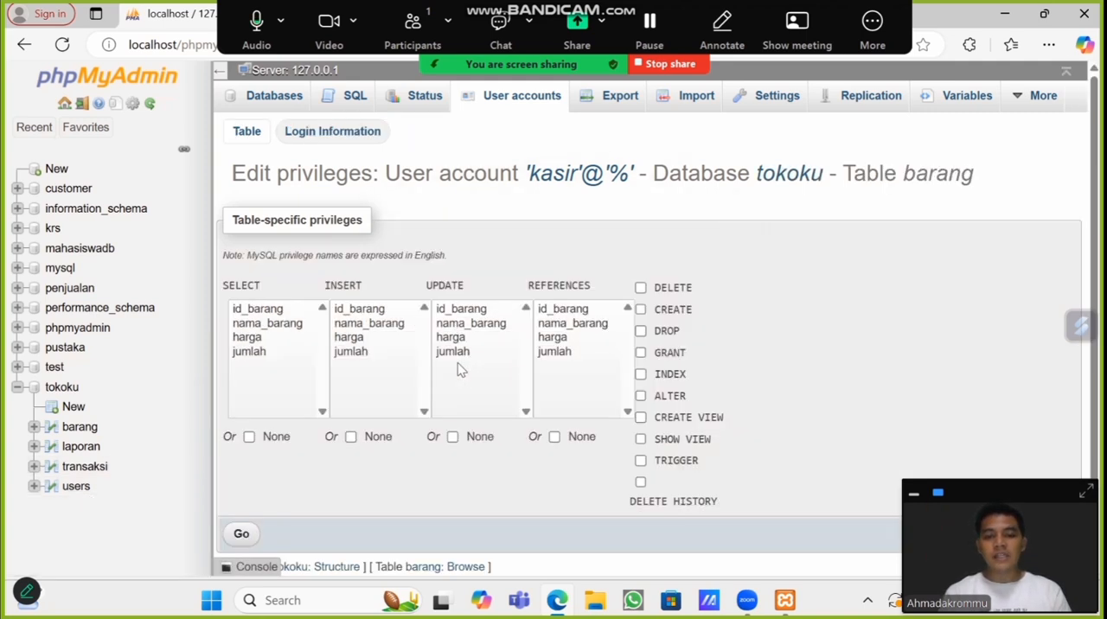
Step: Grant kasir SELECT, INSERT, UPDATE and REFERENCES on all columns of barang, plus DELETE on the table
left_click(255, 356)
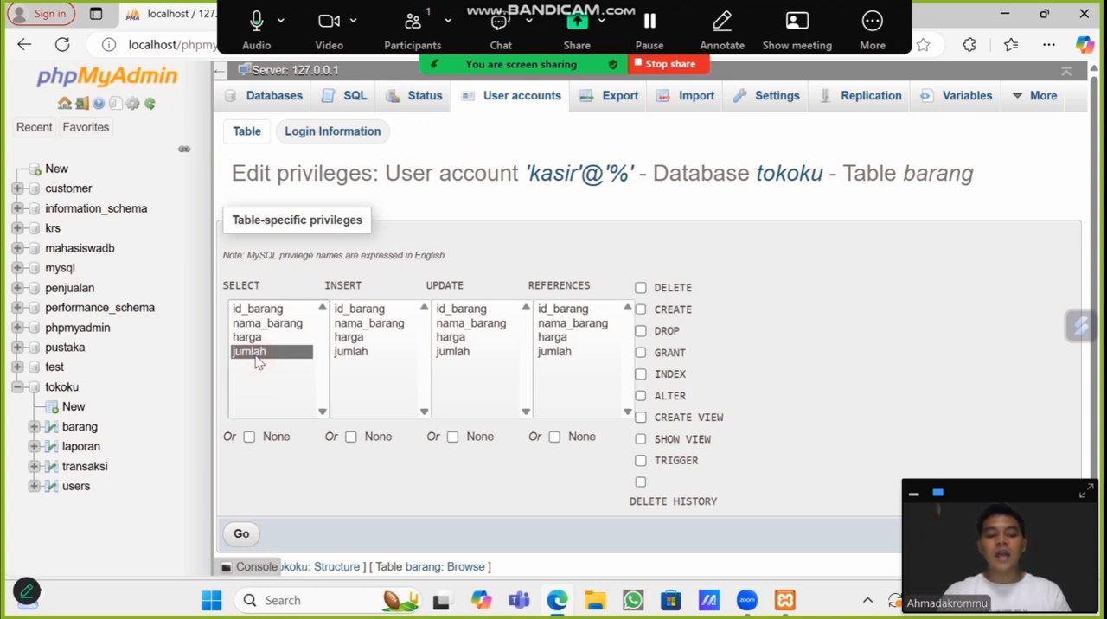
key("ctrl+a")
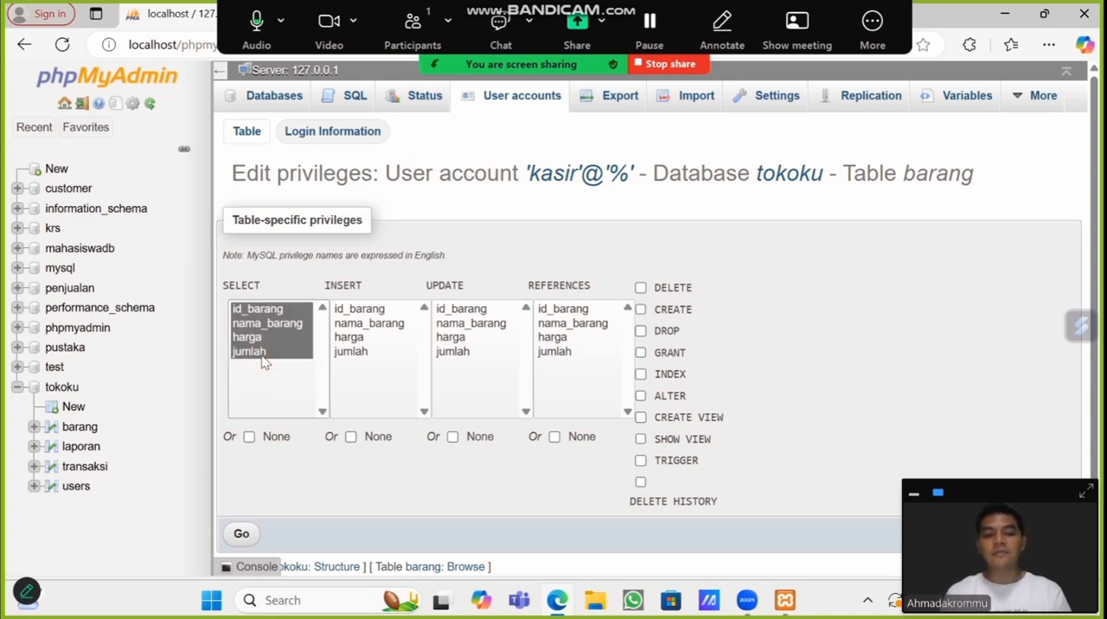
left_click(351, 354)
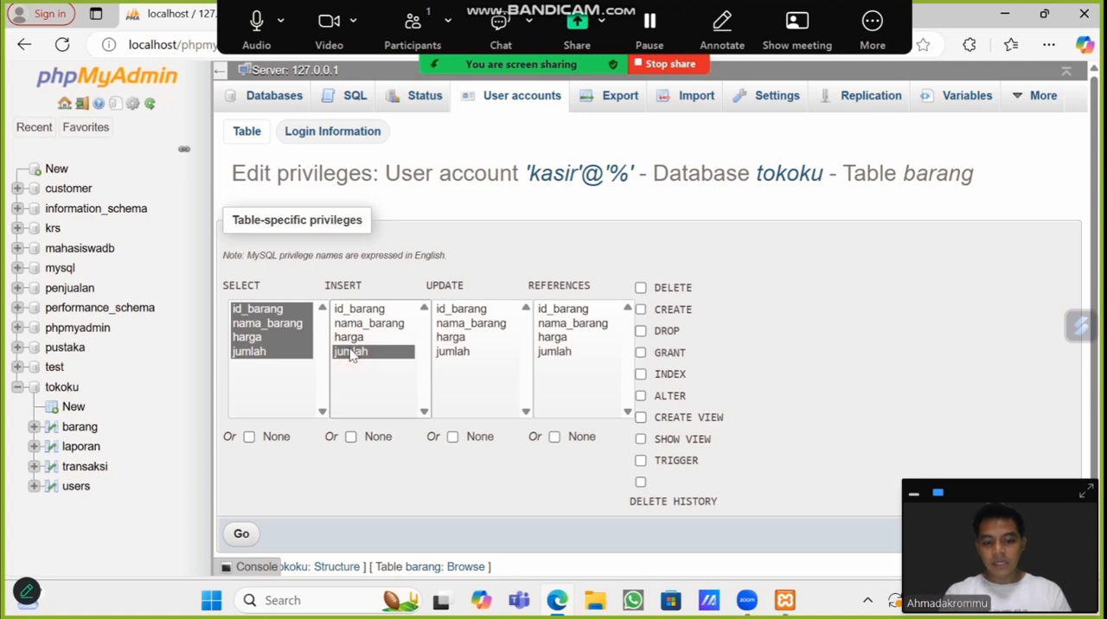
key("ctrl+a")
left_click(446, 354)
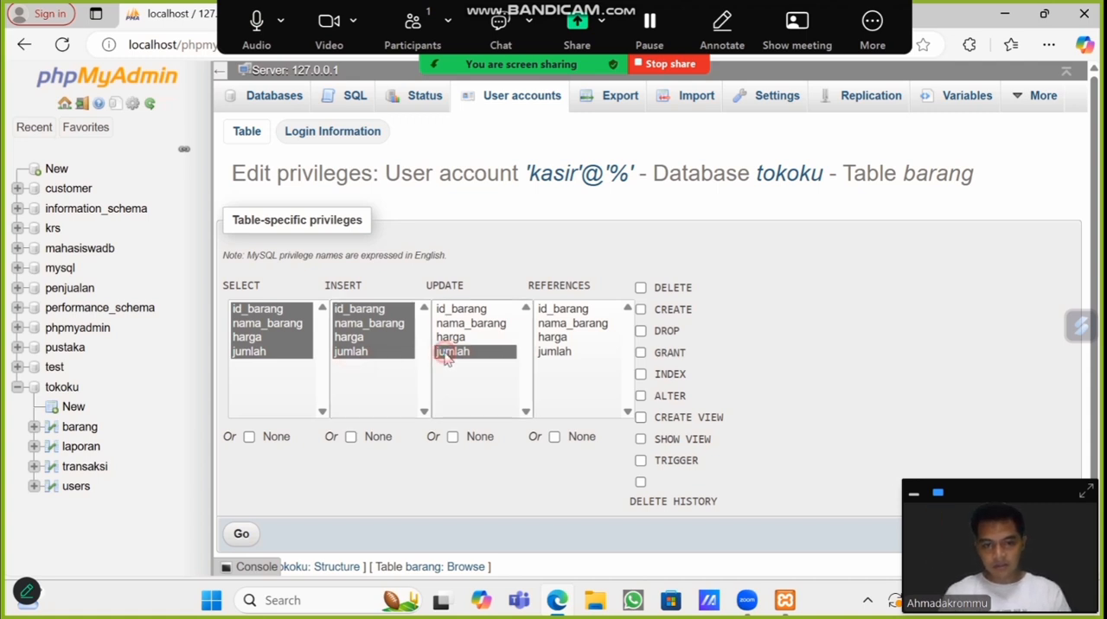
key("ctrl+a")
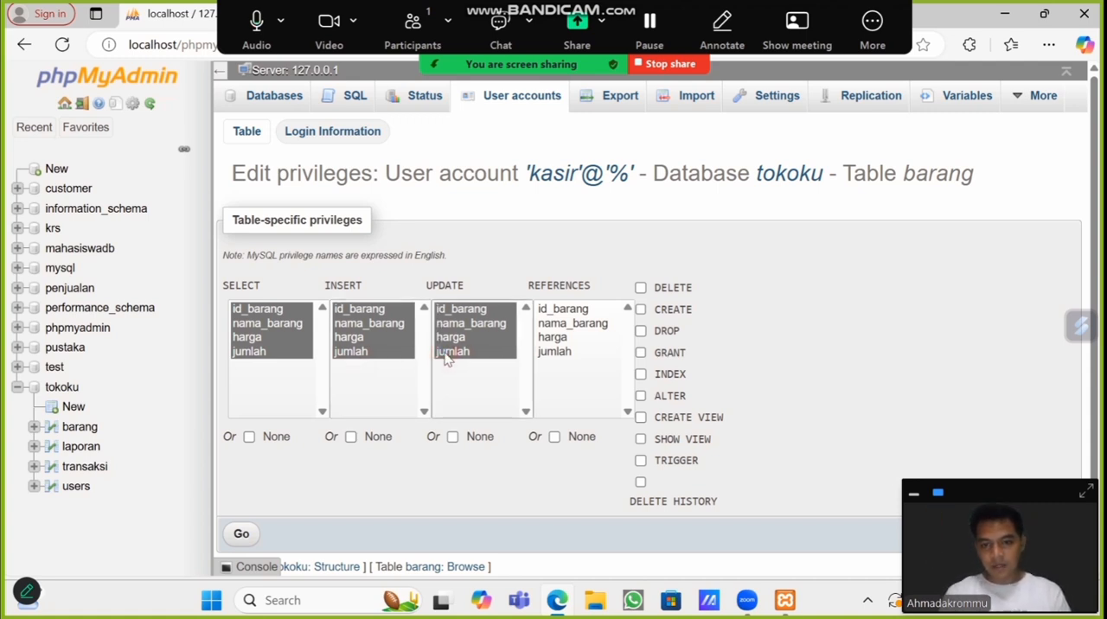
left_click(557, 355)
key("ctrl+a")
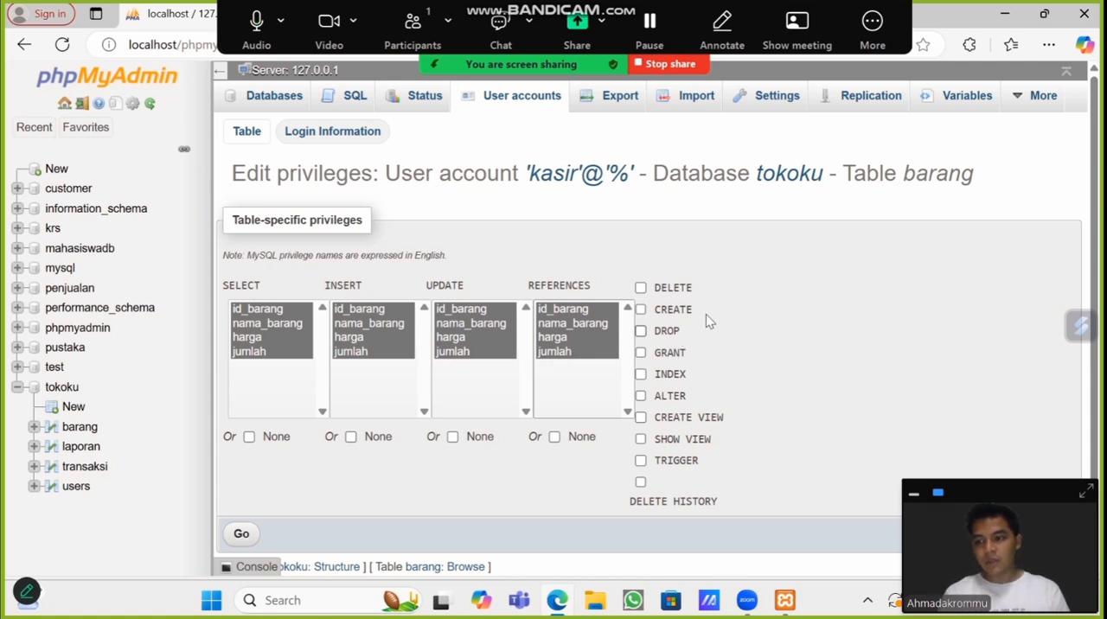
left_click(642, 291)
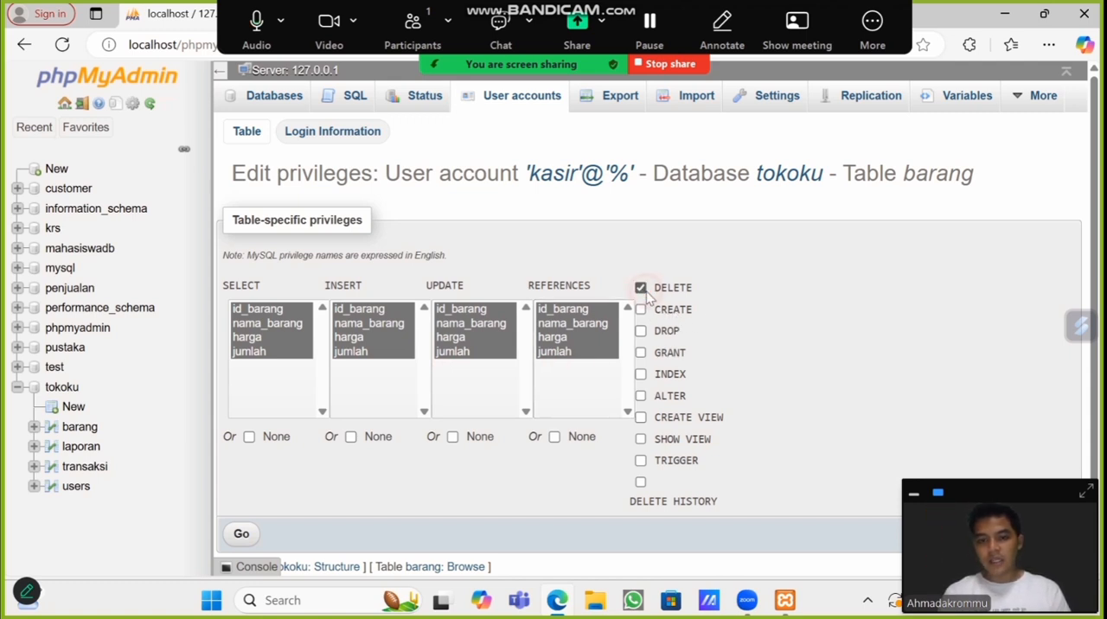
left_click(245, 534)
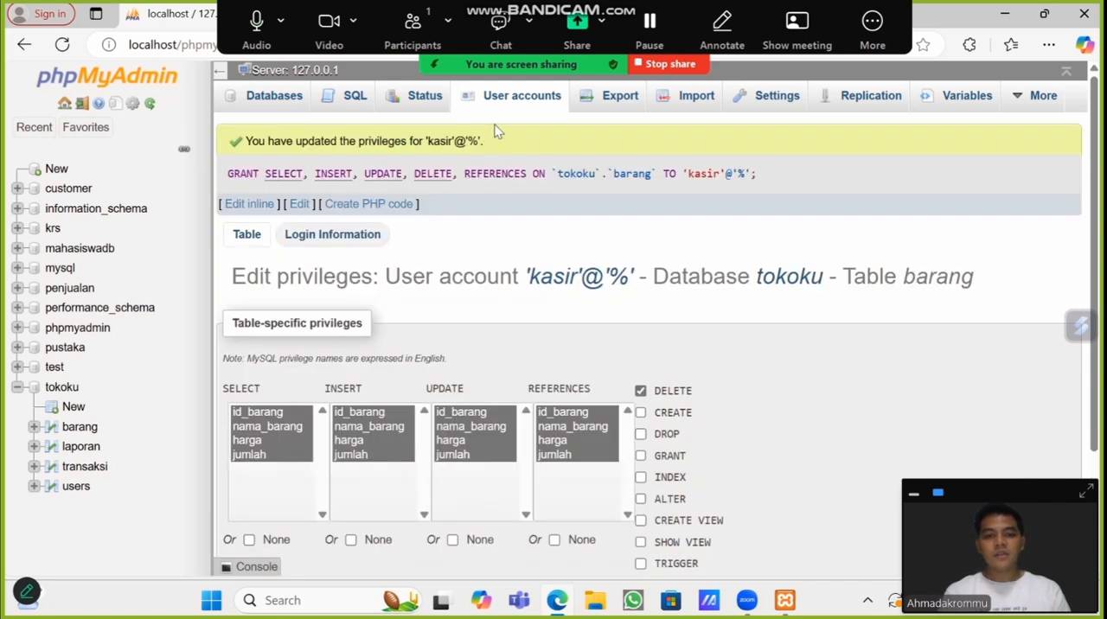
Step: Return to the kasir account's table-specific privileges for tokoku and choose the laporan table for adding privileges
left_click(515, 104)
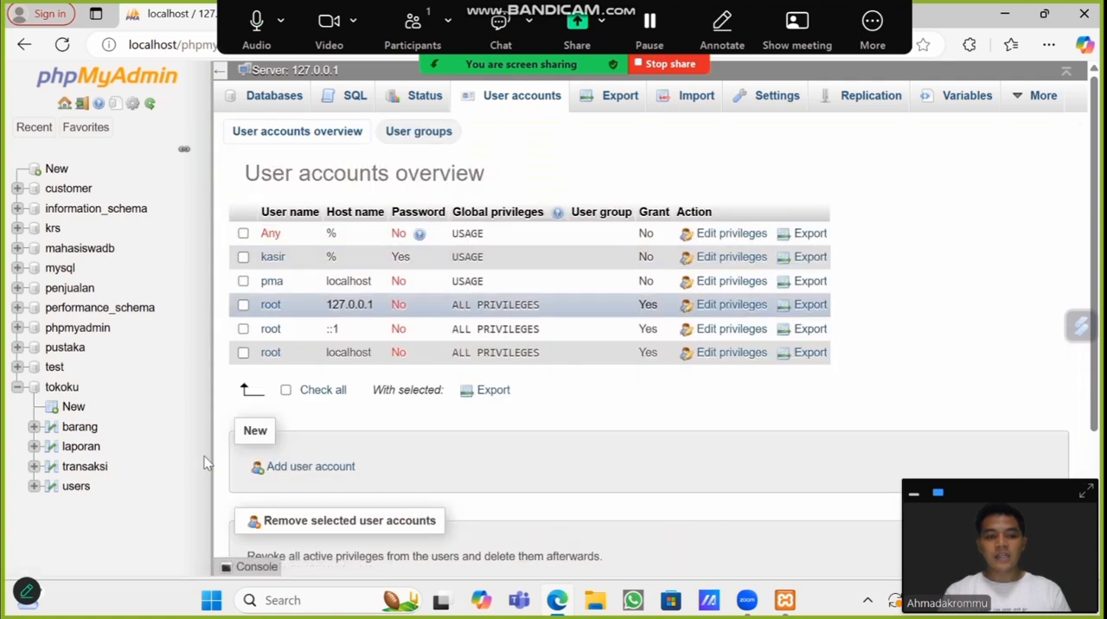
left_click(732, 258)
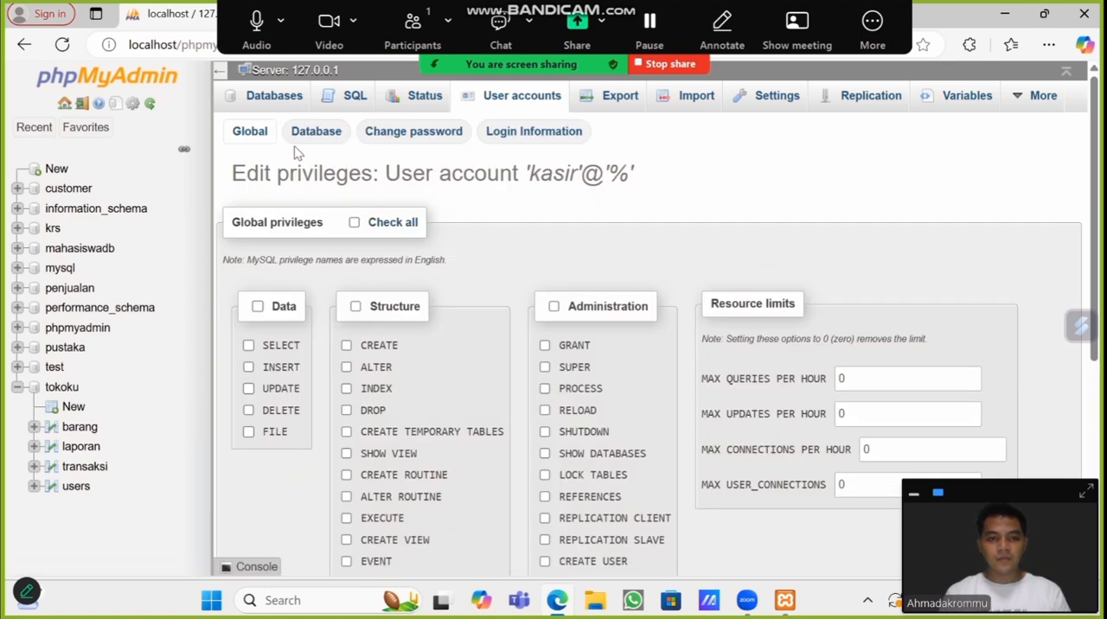
left_click(306, 141)
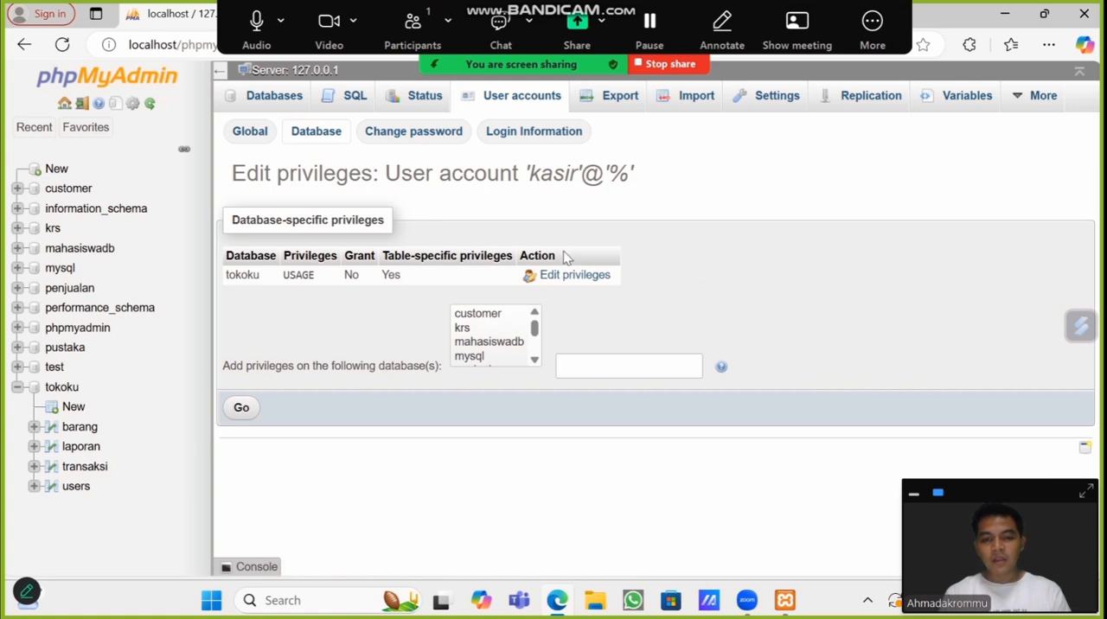
left_click(560, 282)
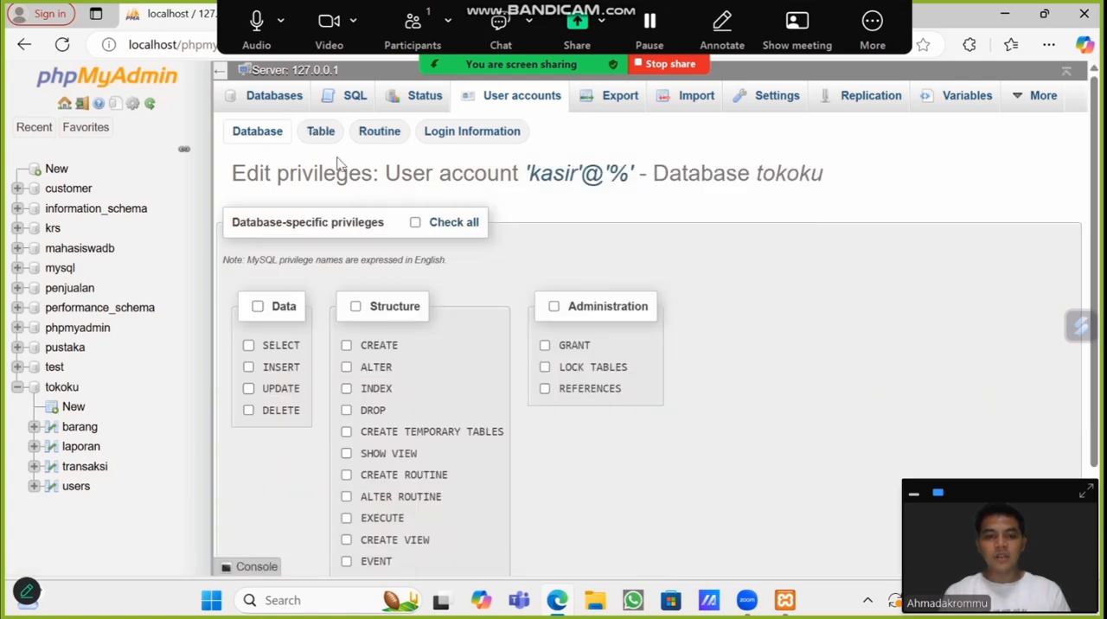
left_click(322, 136)
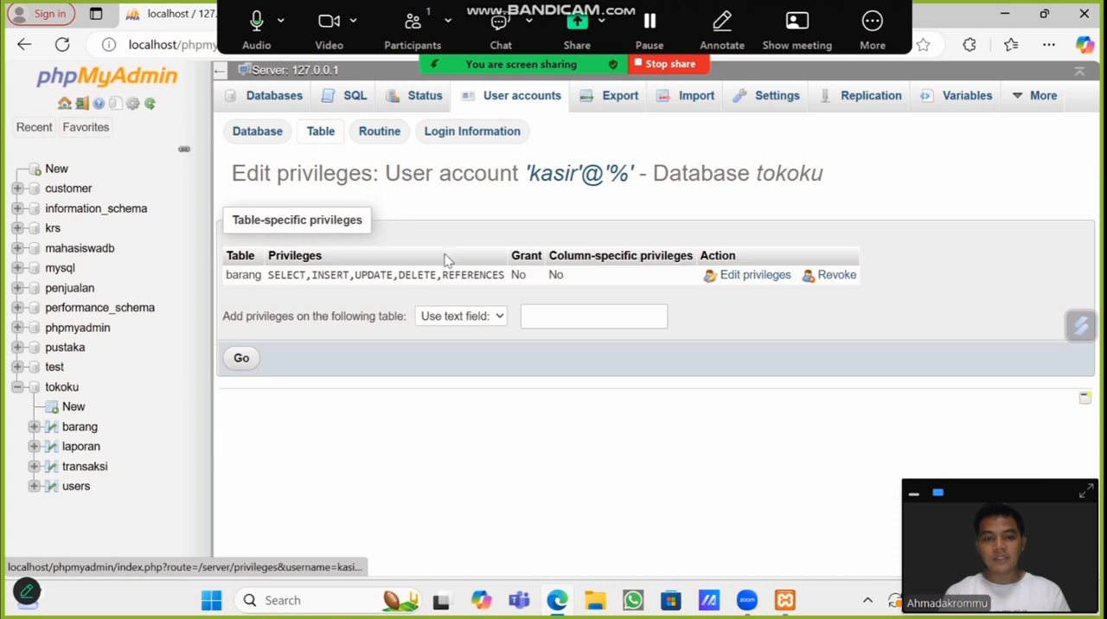
left_click(485, 321)
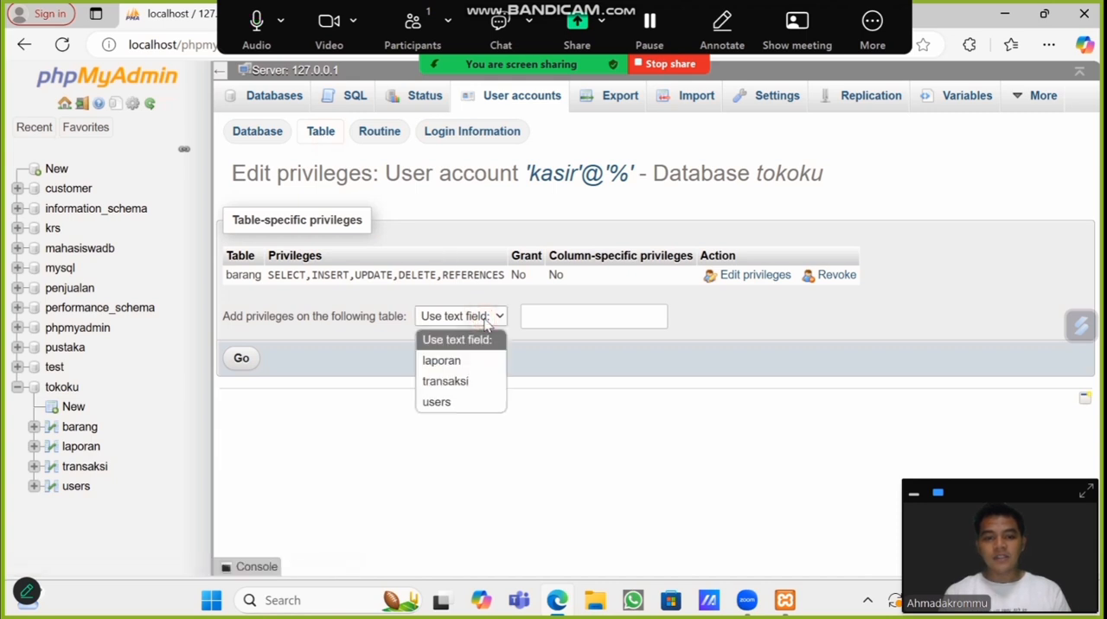
left_click(472, 362)
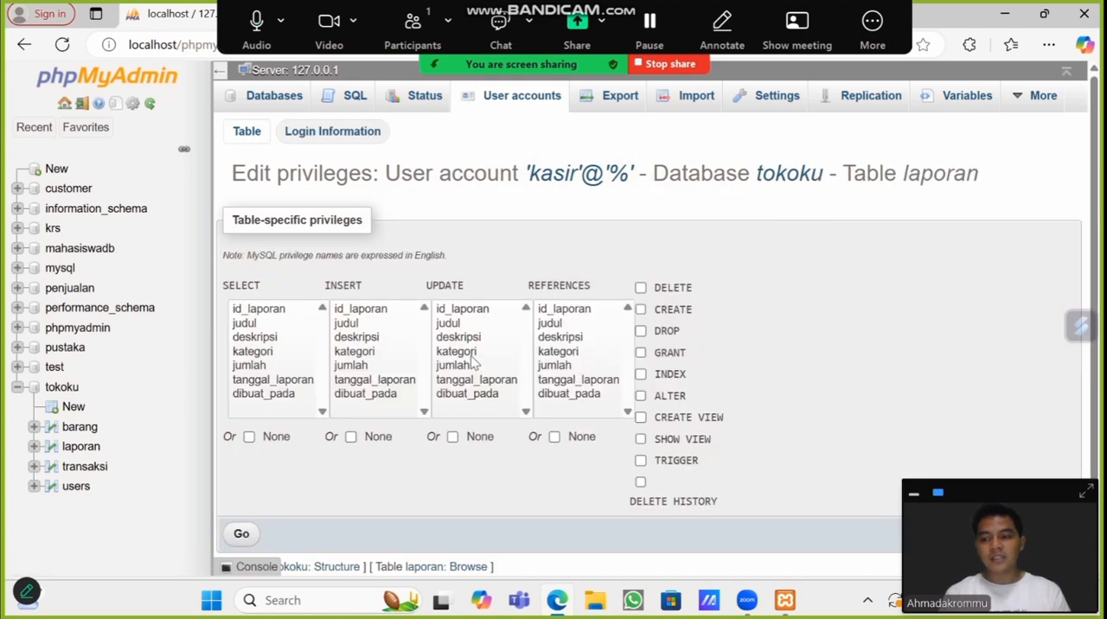
Step: Grant kasir SELECT on all columns of laporan, plus CREATE VIEW and SHOW VIEW on the table
left_click(256, 398)
key("ctrl+a")
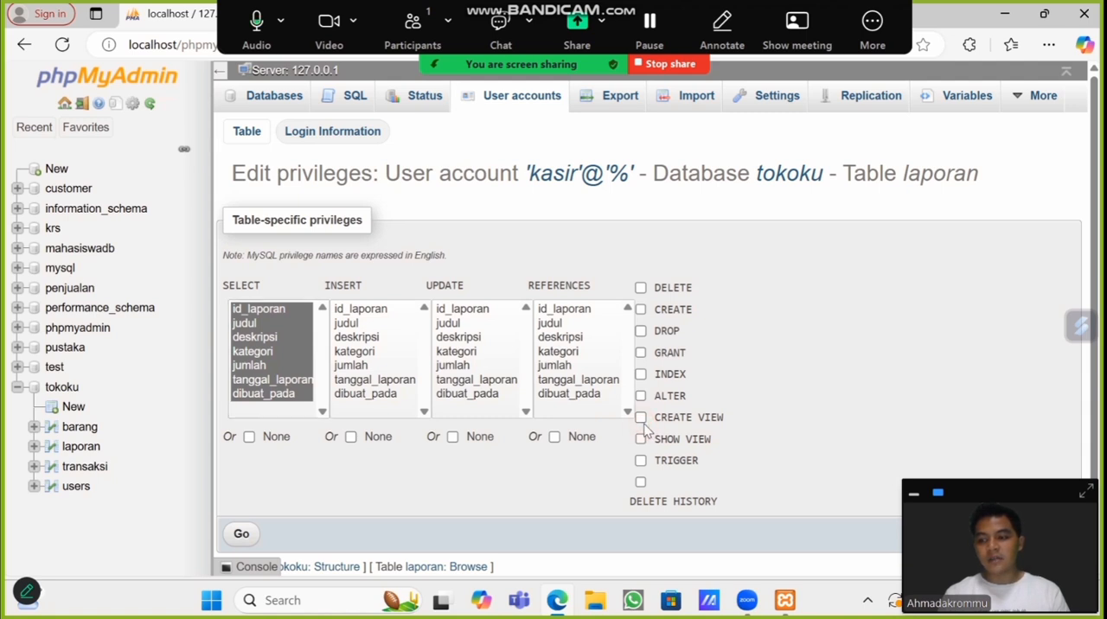
left_click(641, 417)
left_click(641, 441)
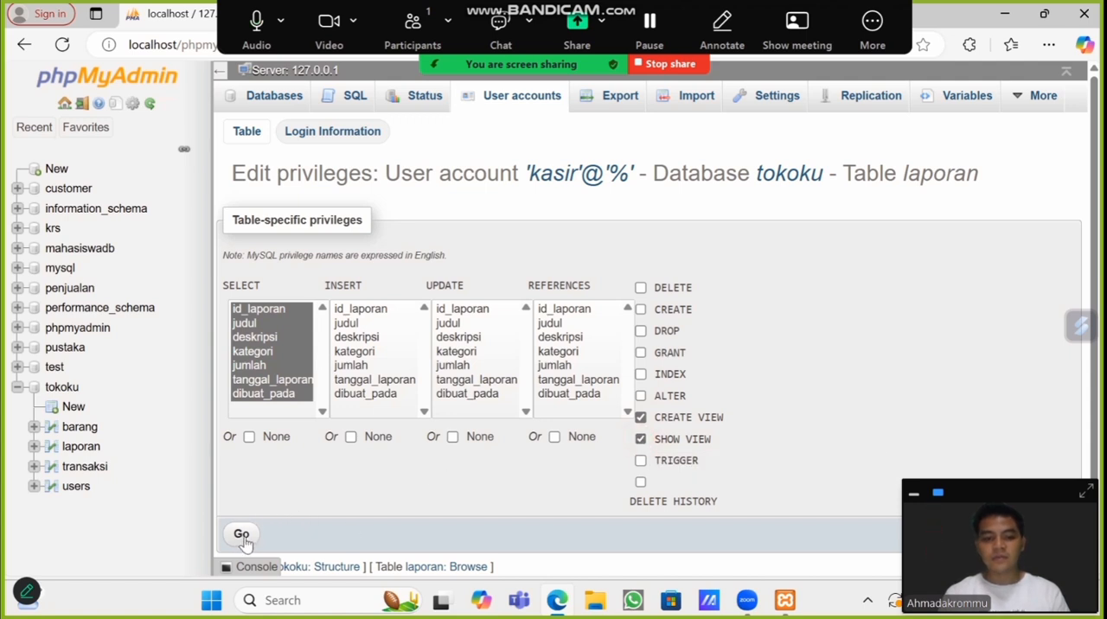
left_click(241, 535)
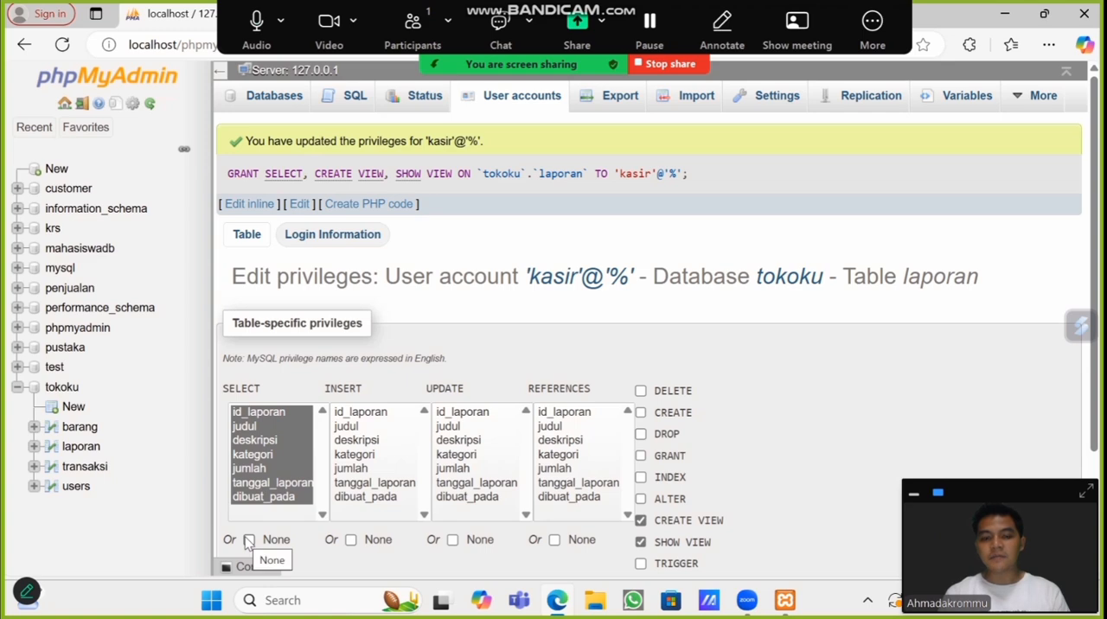
Step: Reopen kasir's table-specific privileges for tokoku from the user accounts overview and choose the transaksi table
left_click(512, 104)
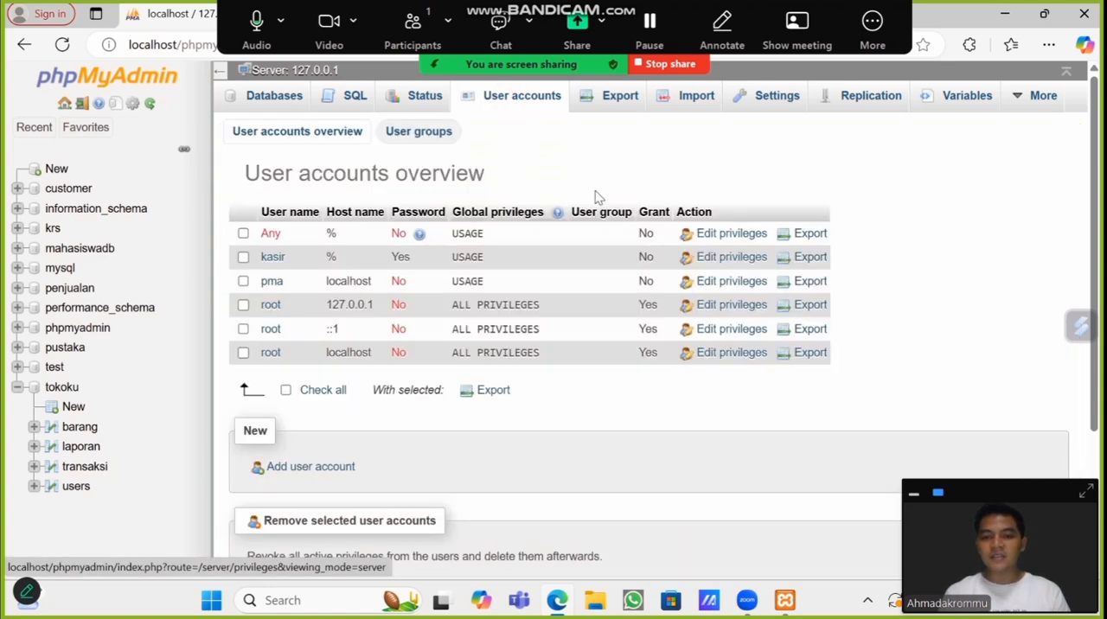
left_click(722, 259)
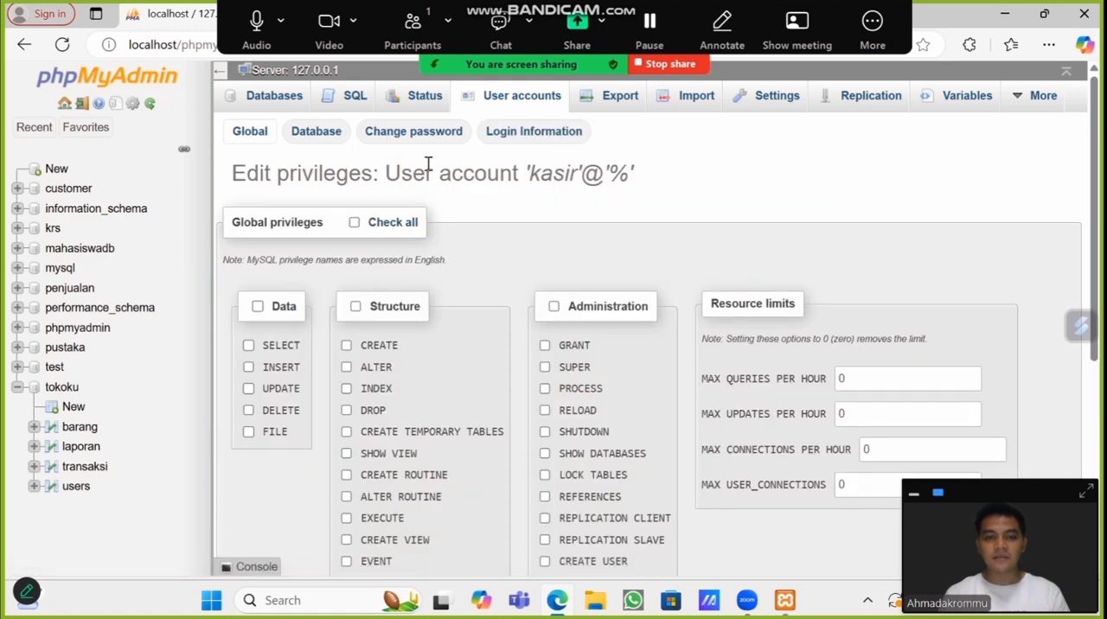
left_click(320, 137)
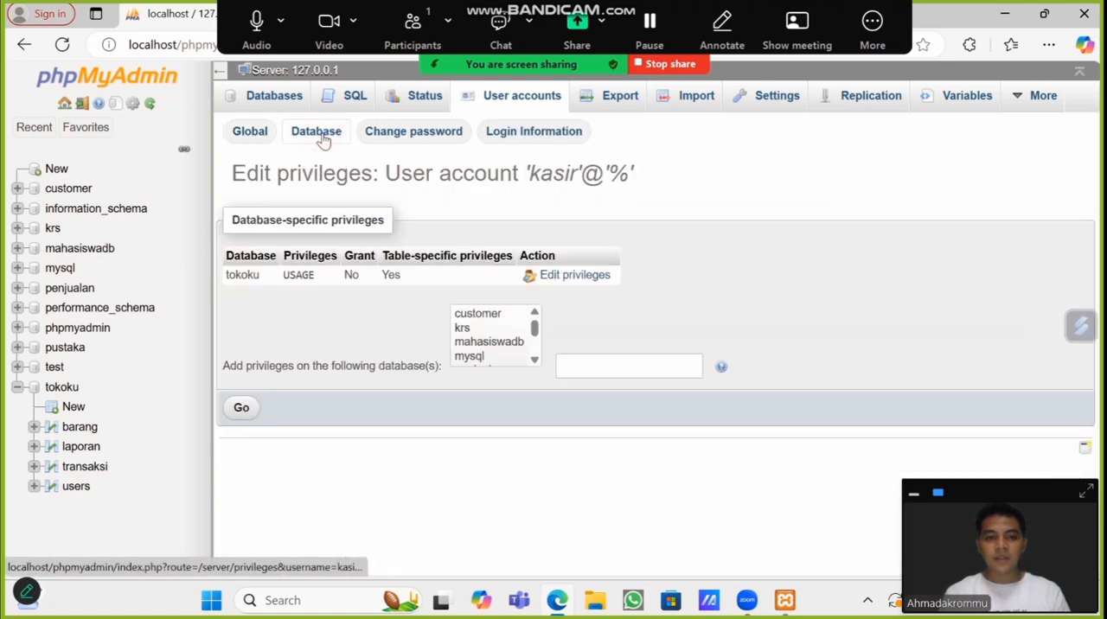
left_click(559, 277)
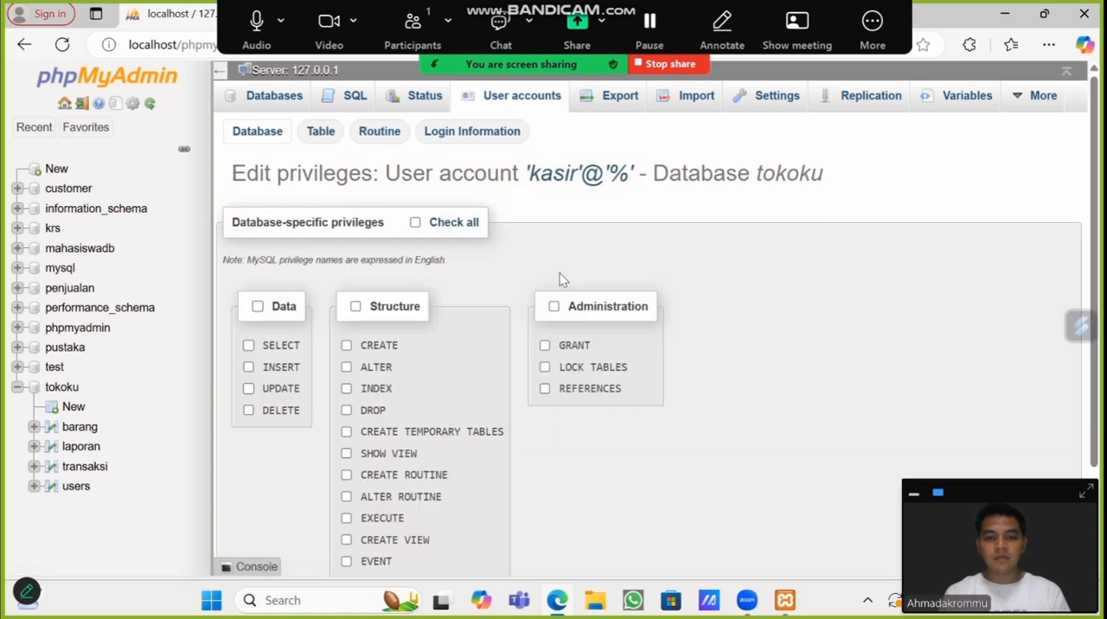
left_click(321, 138)
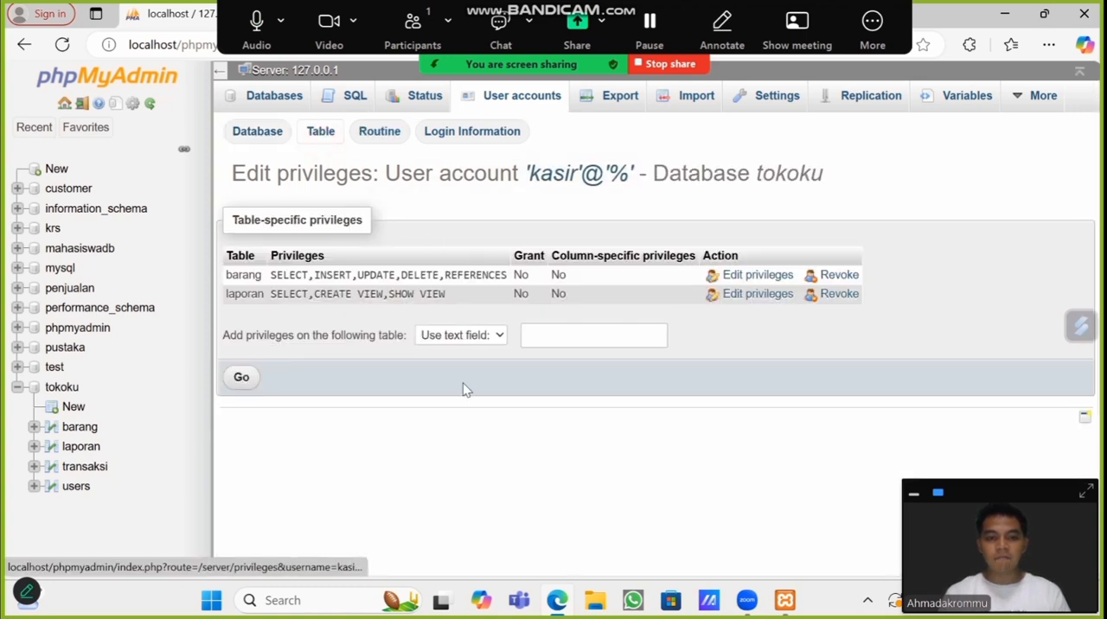
left_click(471, 336)
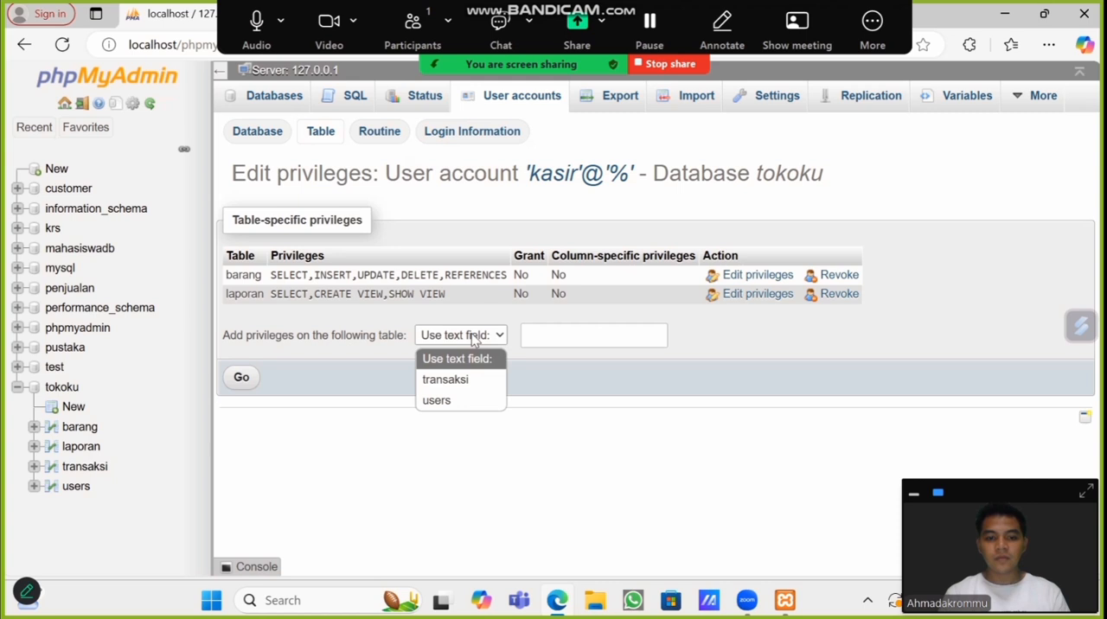
left_click(461, 381)
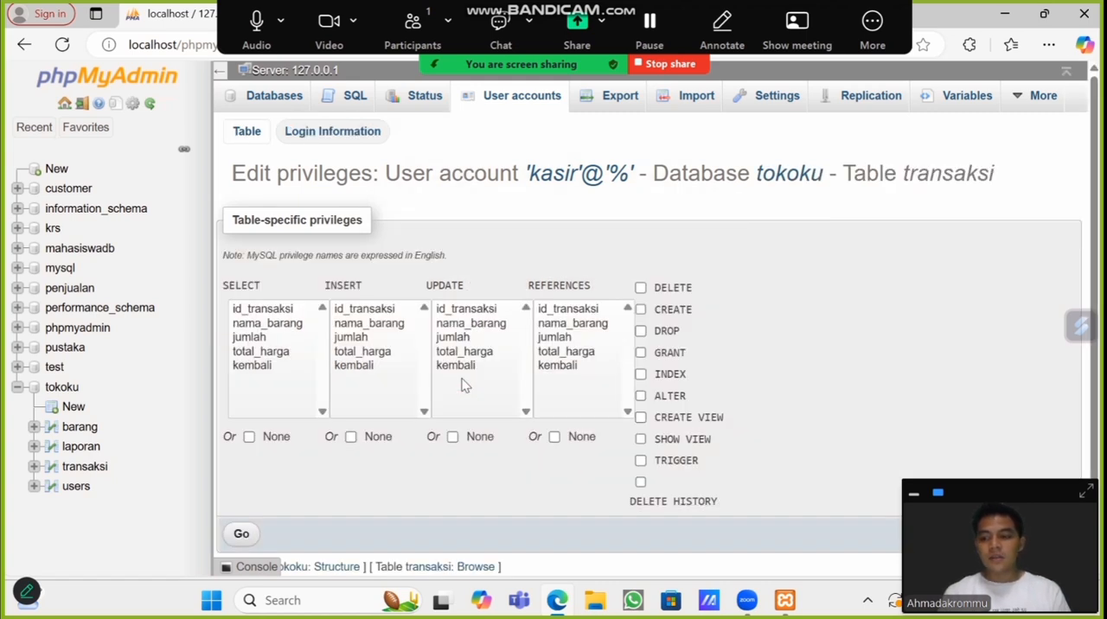
Step: Grant kasir SELECT and INSERT on all columns of the transaksi table
left_click(272, 366)
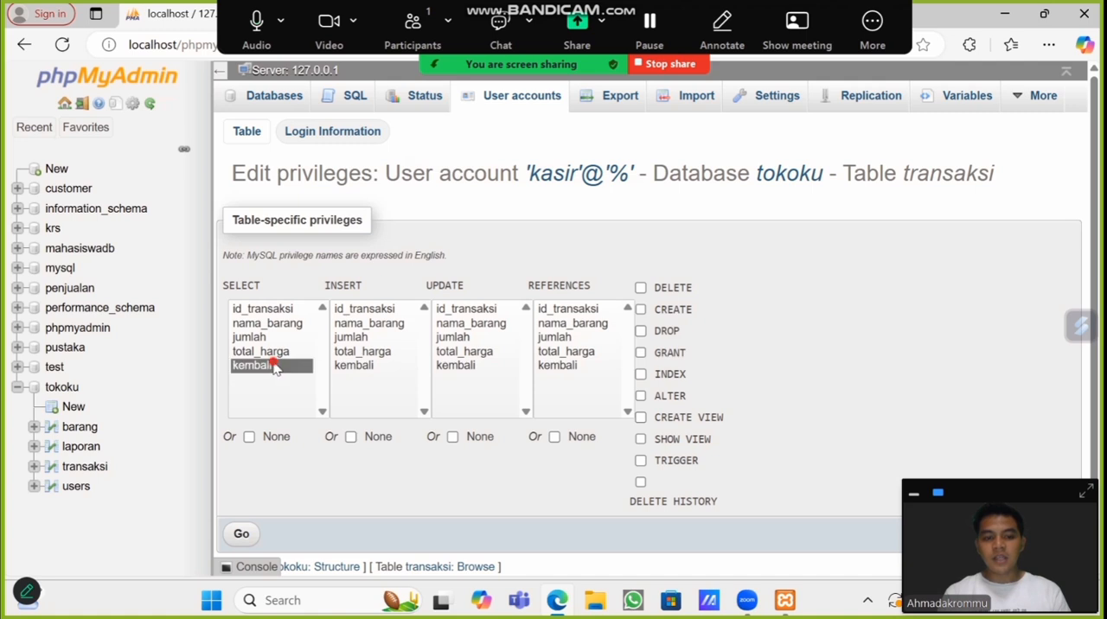
key("ctrl+a")
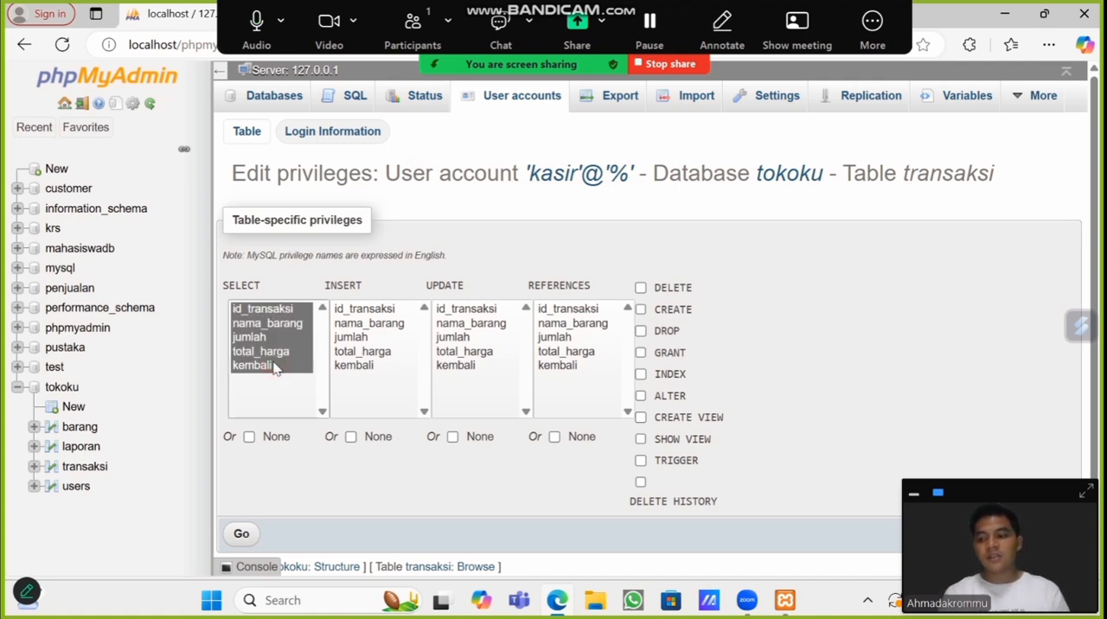
left_click(357, 366)
key("ctrl+a")
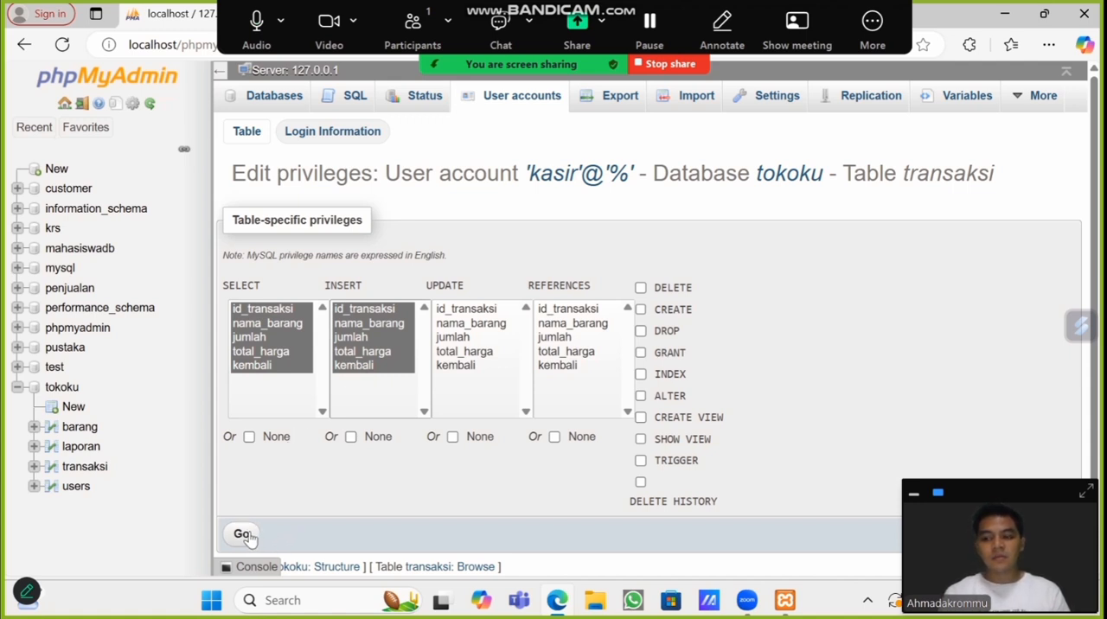
left_click(243, 535)
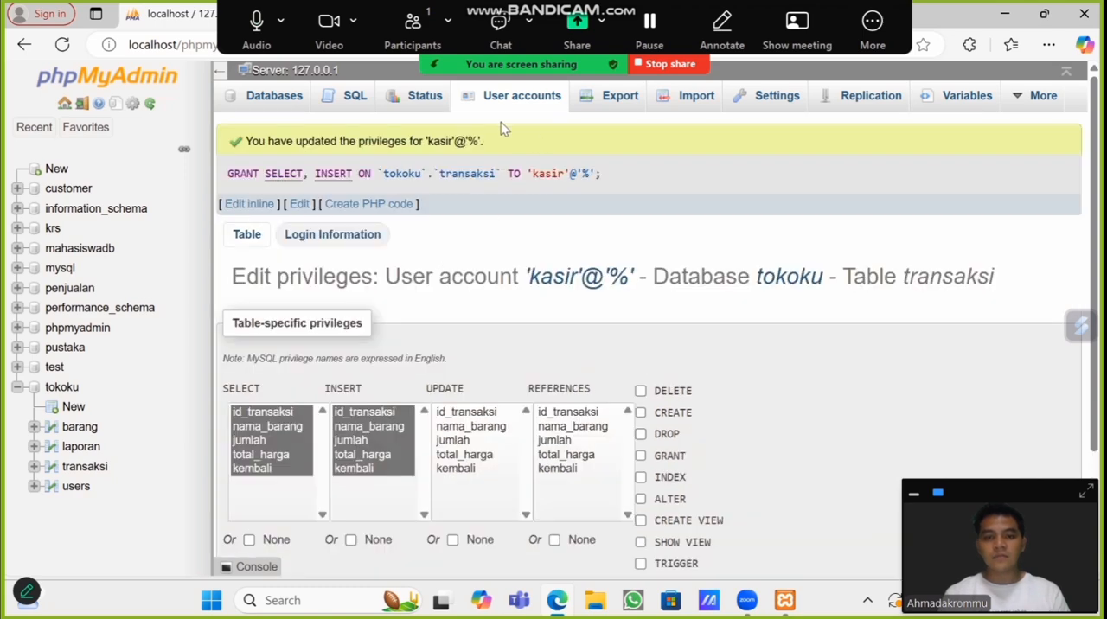
Step: Go back to kasir's table-specific privileges for tokoku and choose the users table for adding privileges
left_click(522, 103)
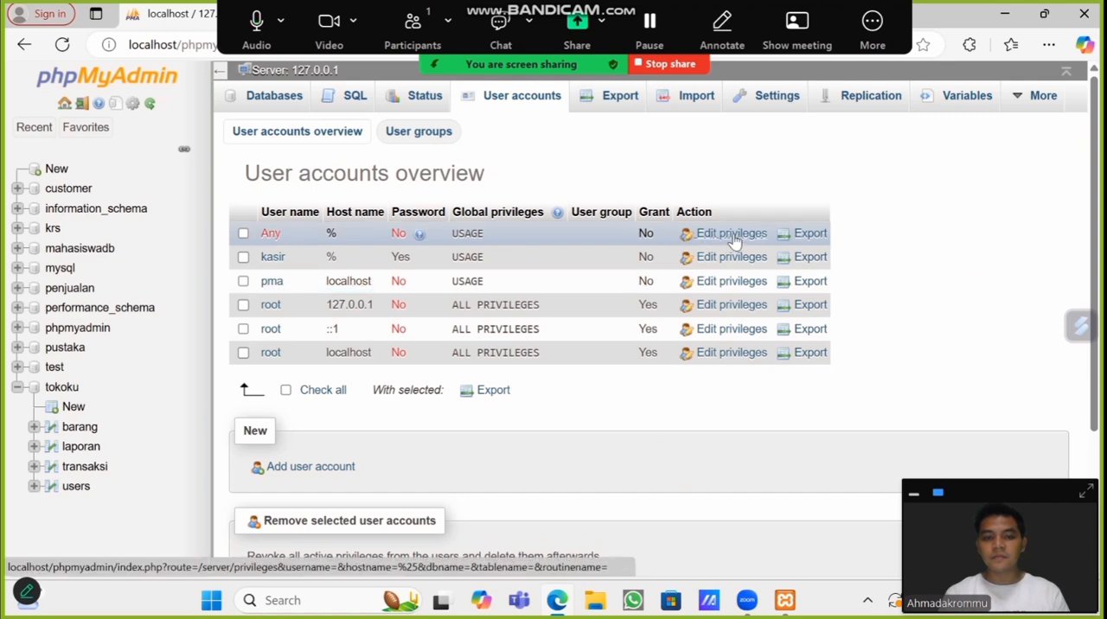
left_click(727, 259)
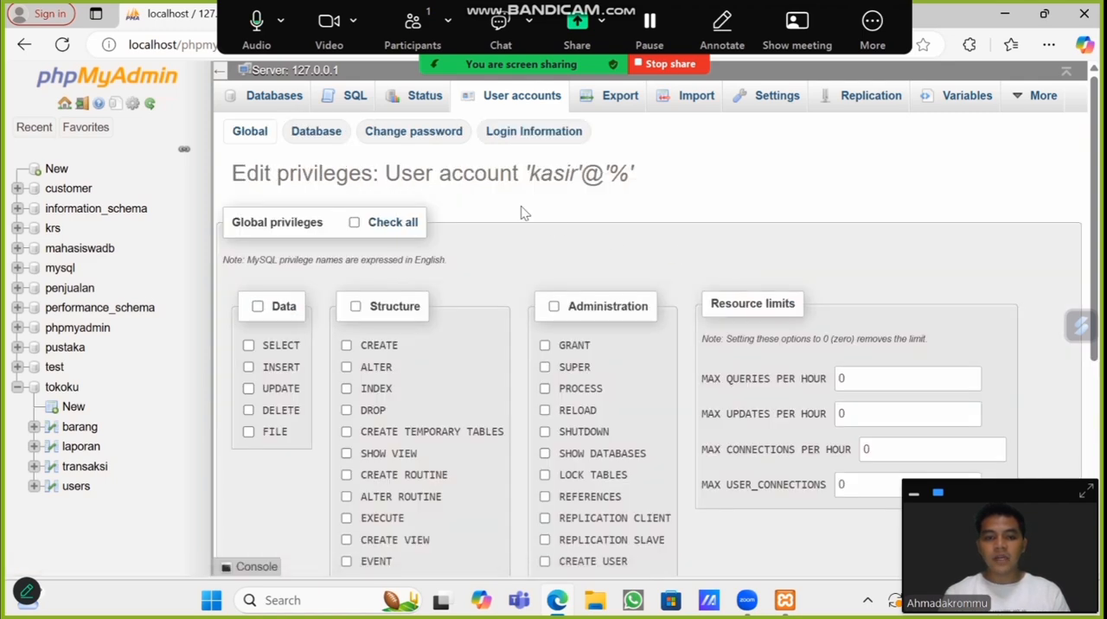
left_click(313, 131)
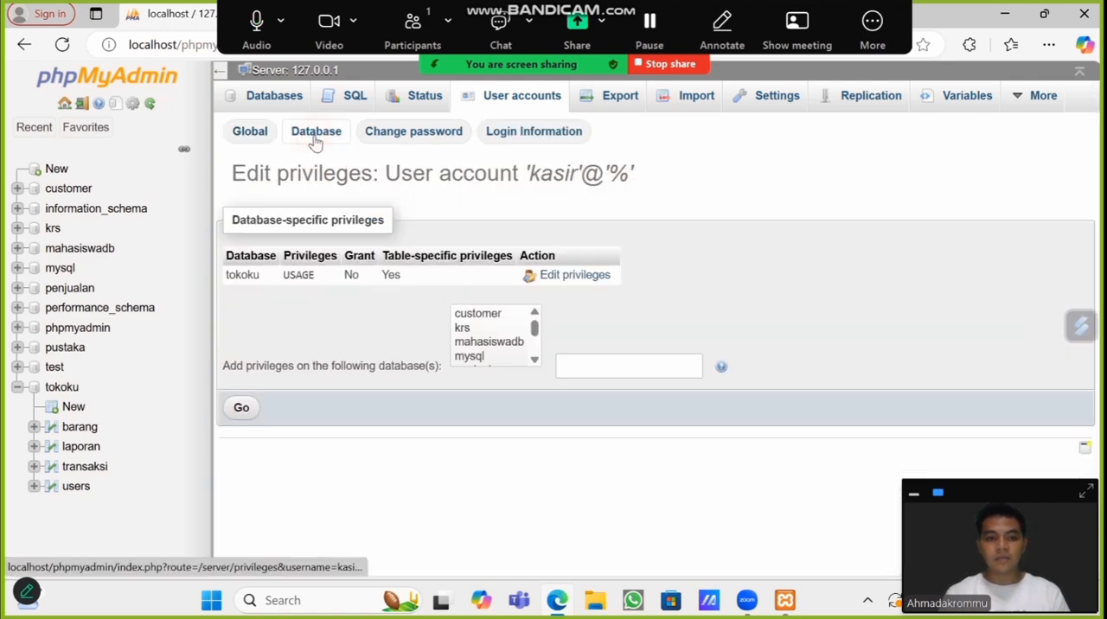
left_click(565, 277)
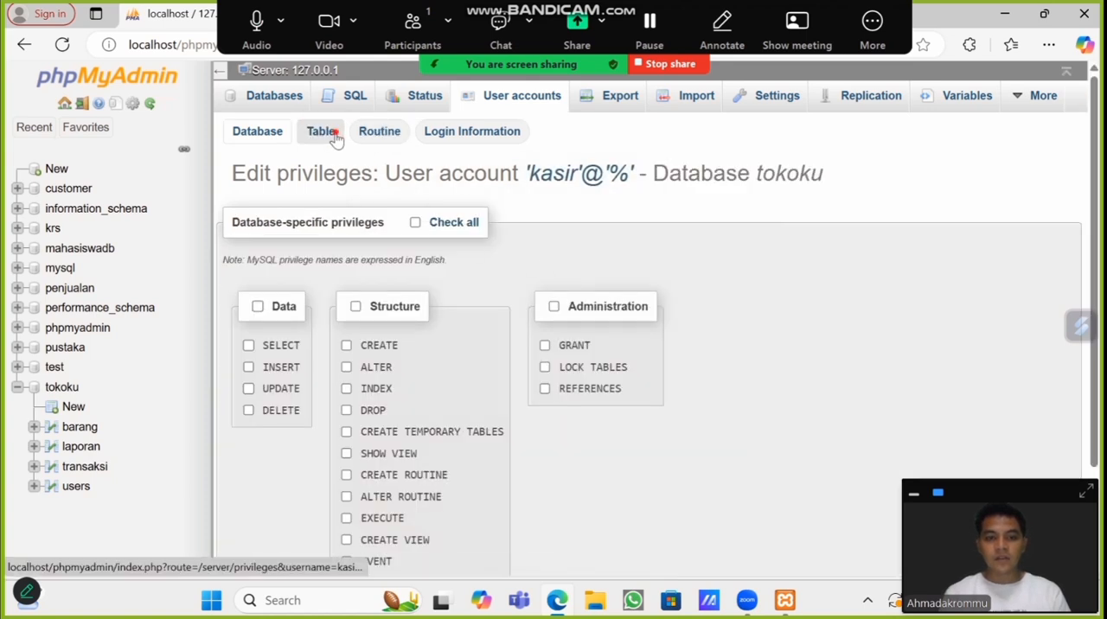
left_click(329, 130)
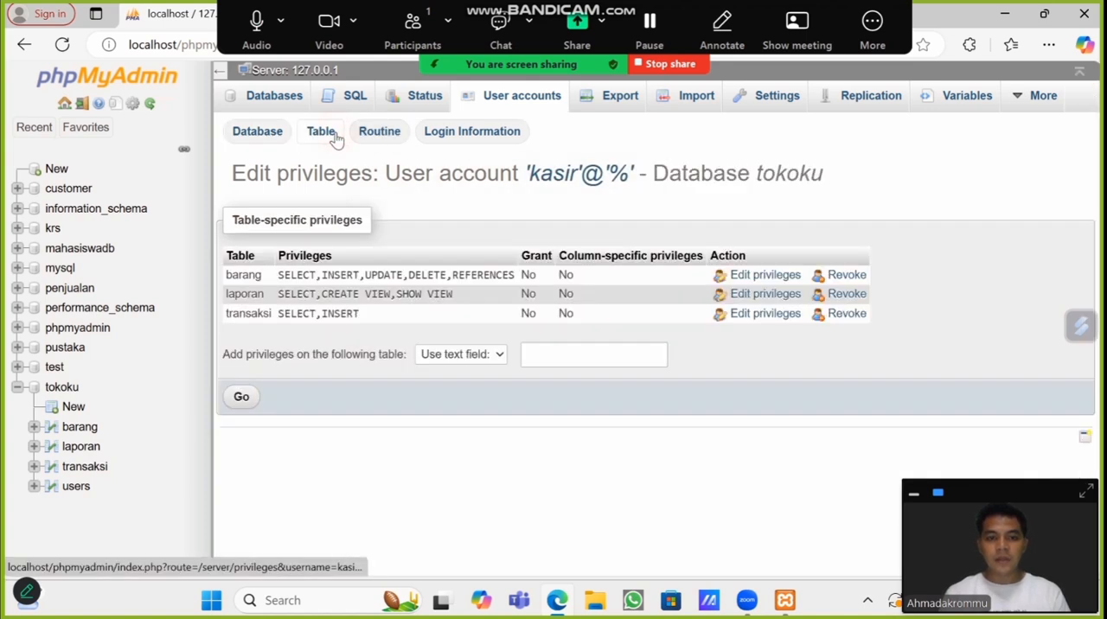
left_click(489, 357)
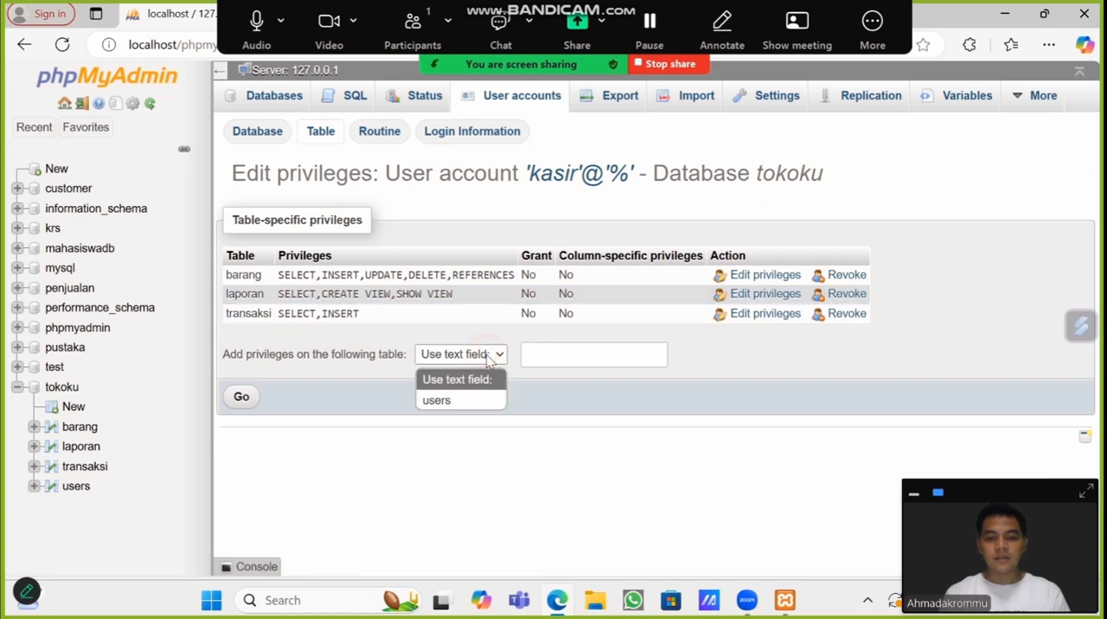
left_click(473, 402)
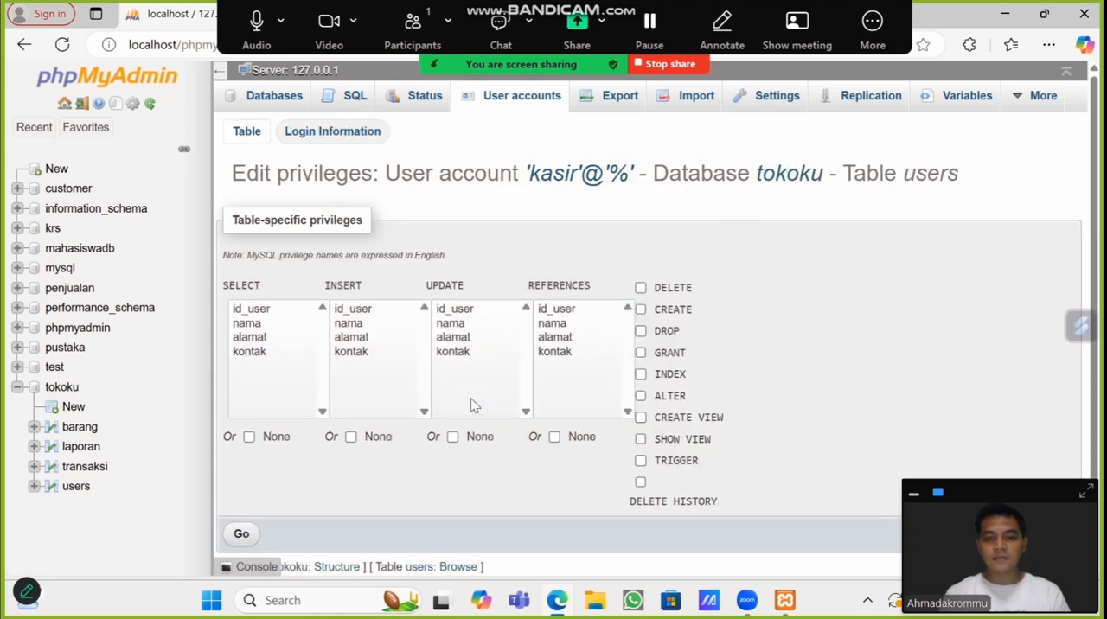
Step: Grant kasir SELECT on all columns of users, plus CREATE VIEW and SHOW VIEW on the table
left_click(266, 354)
key("ctrl+a")
left_click(266, 356, "ctrl")
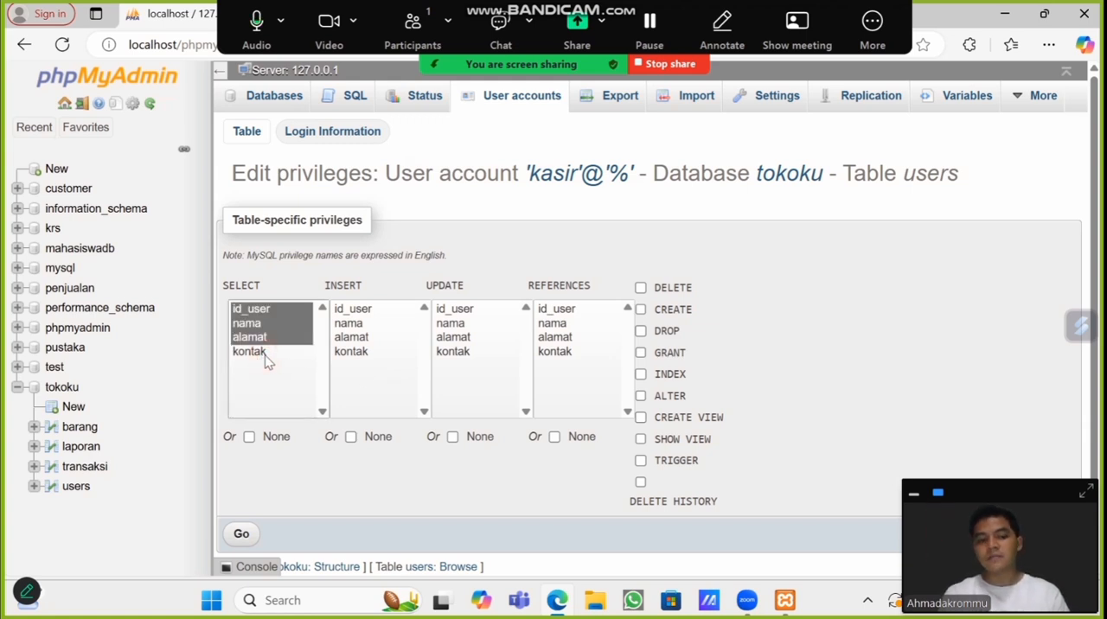
left_click(266, 356)
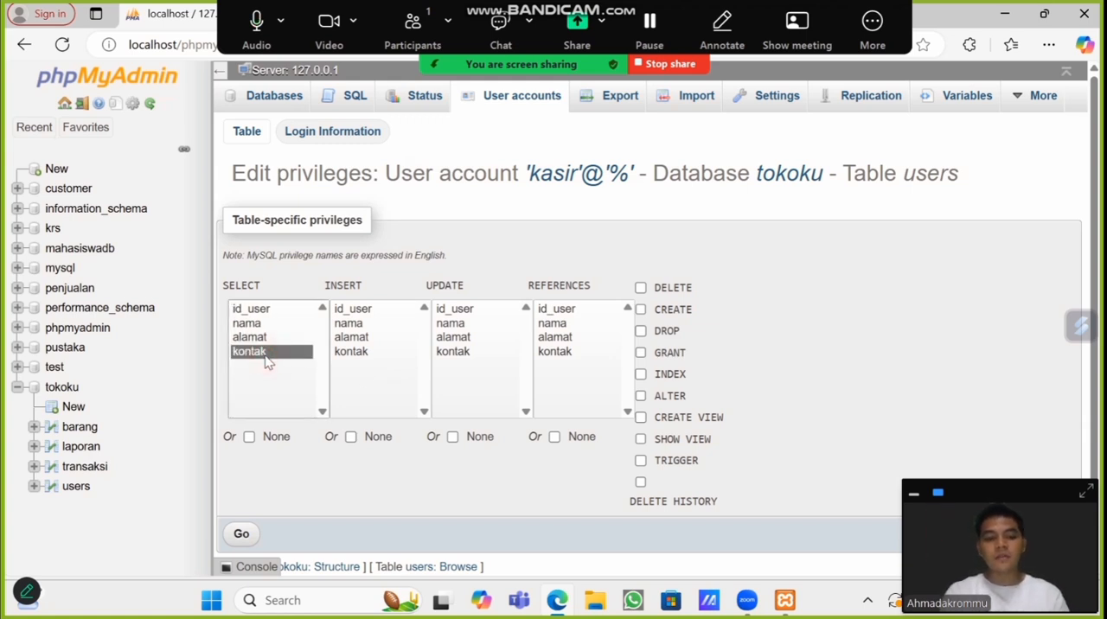
key("ctrl+a")
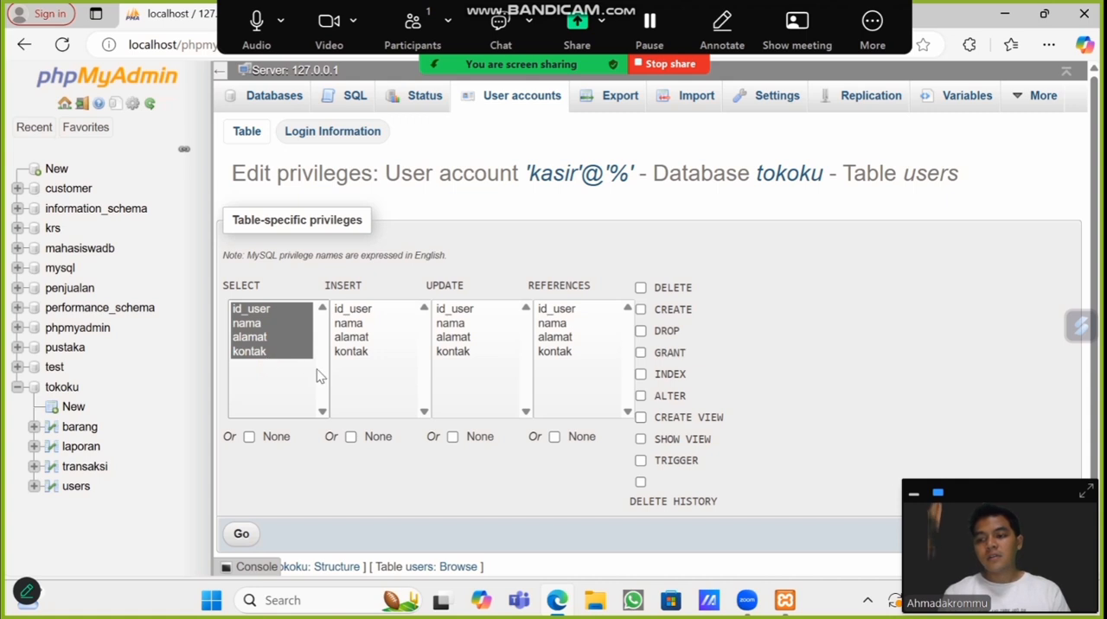
left_click(640, 417)
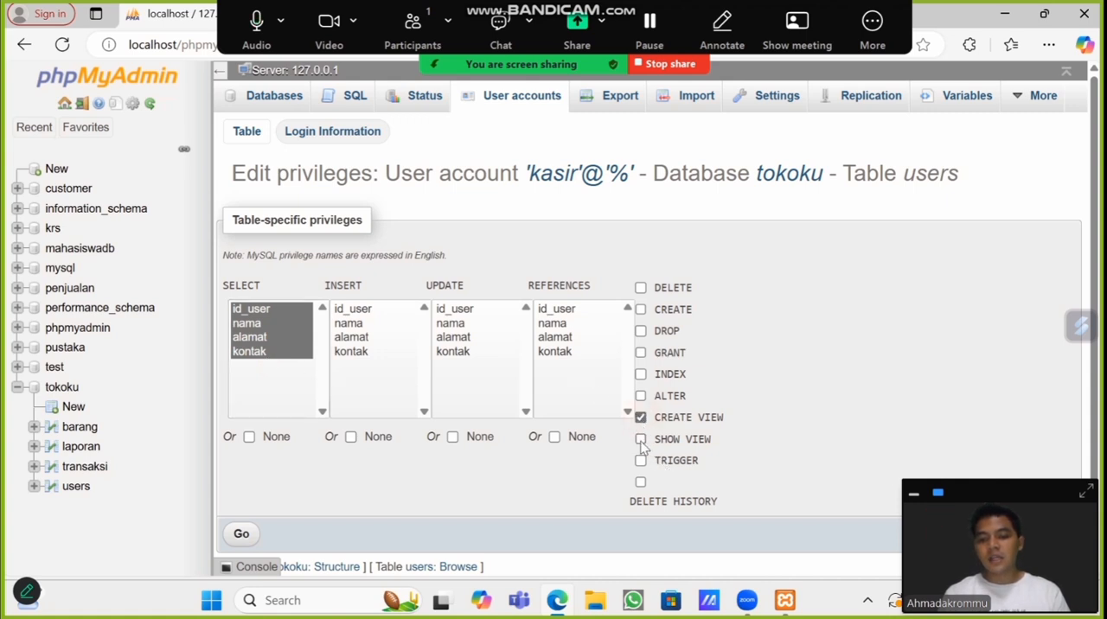
left_click(641, 439)
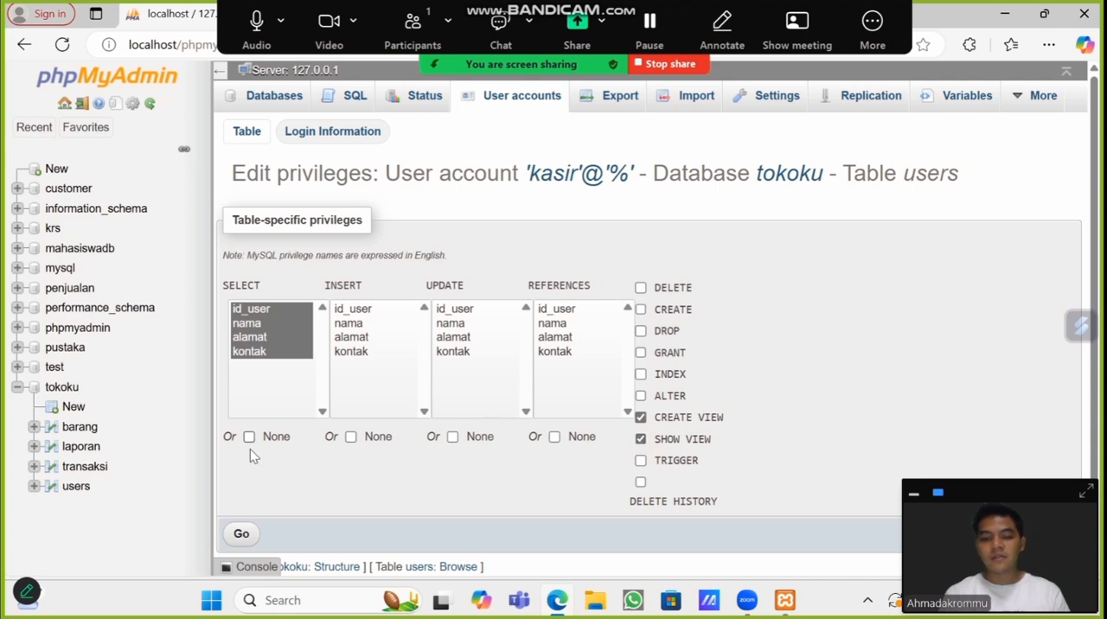
left_click(242, 536)
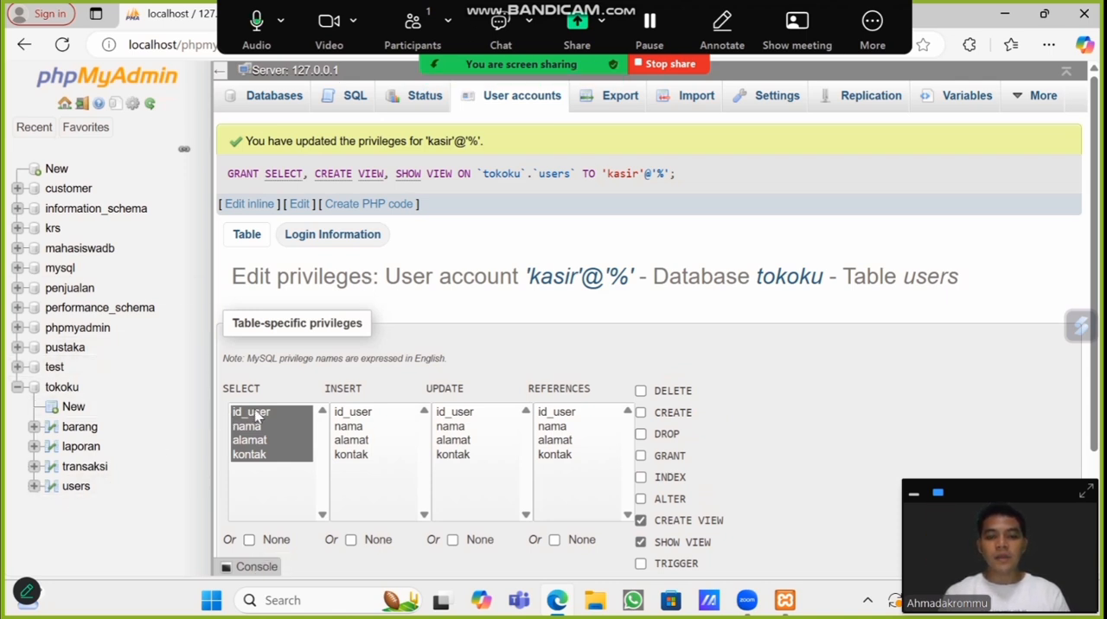
Step: Switch to File Explorer and open config.inc.php from C:\xampp\phpMyAdmin for editing
left_click(599, 604)
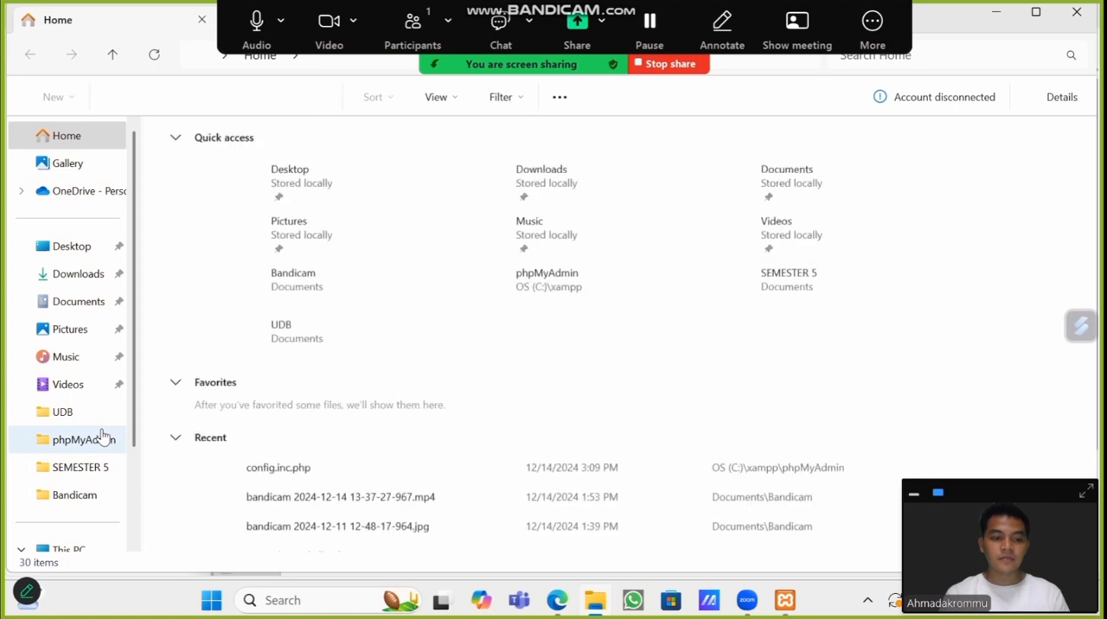
scroll(102, 435, "down", 2)
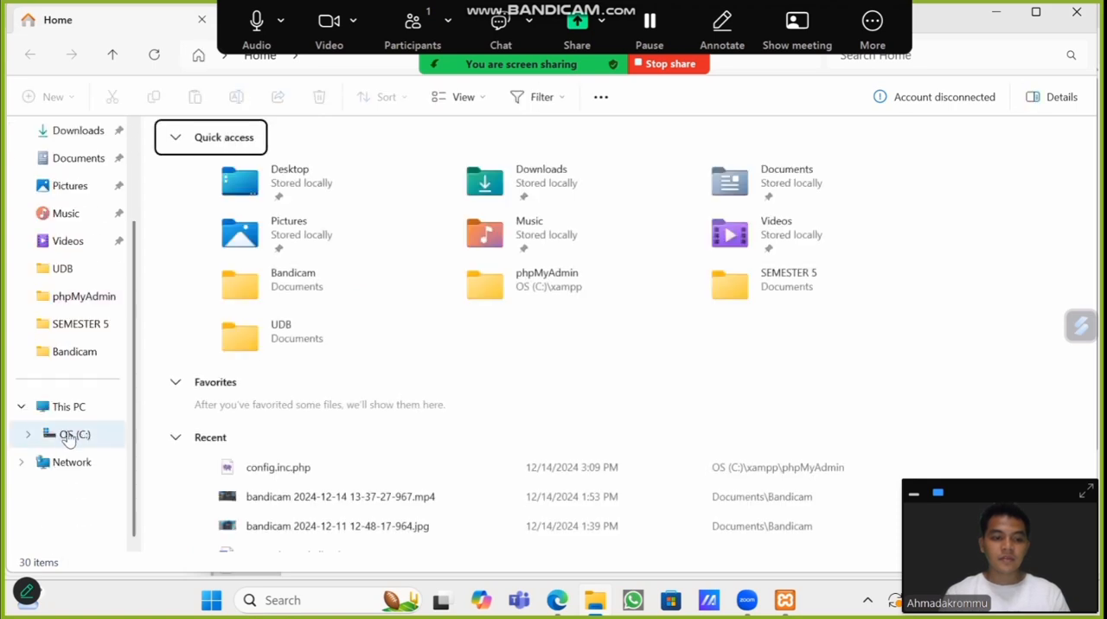
left_click(70, 437)
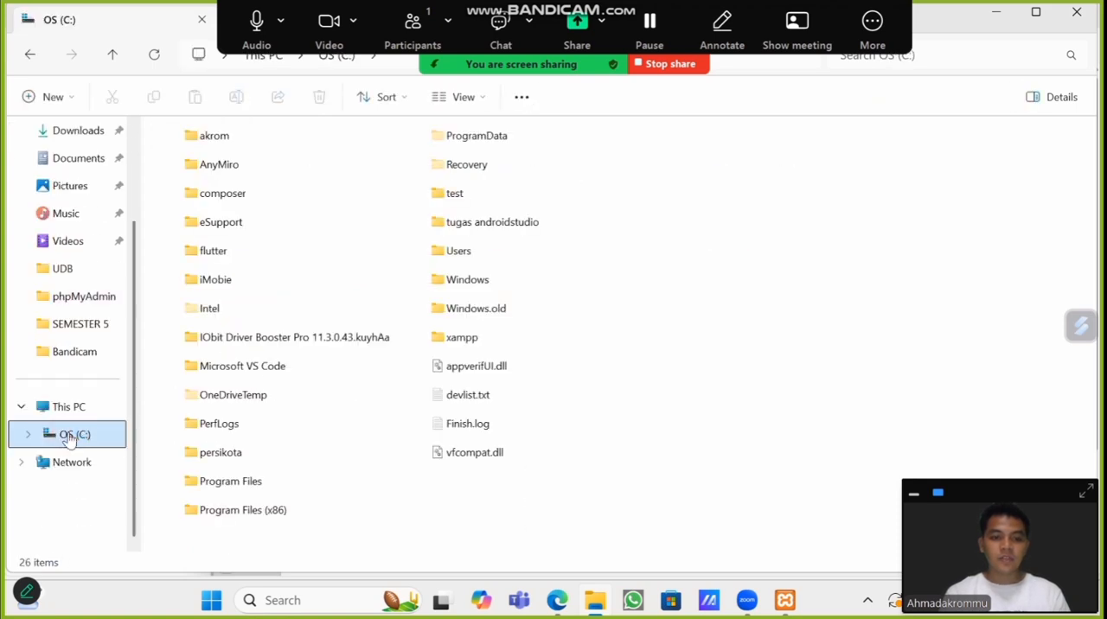
double_click(444, 343)
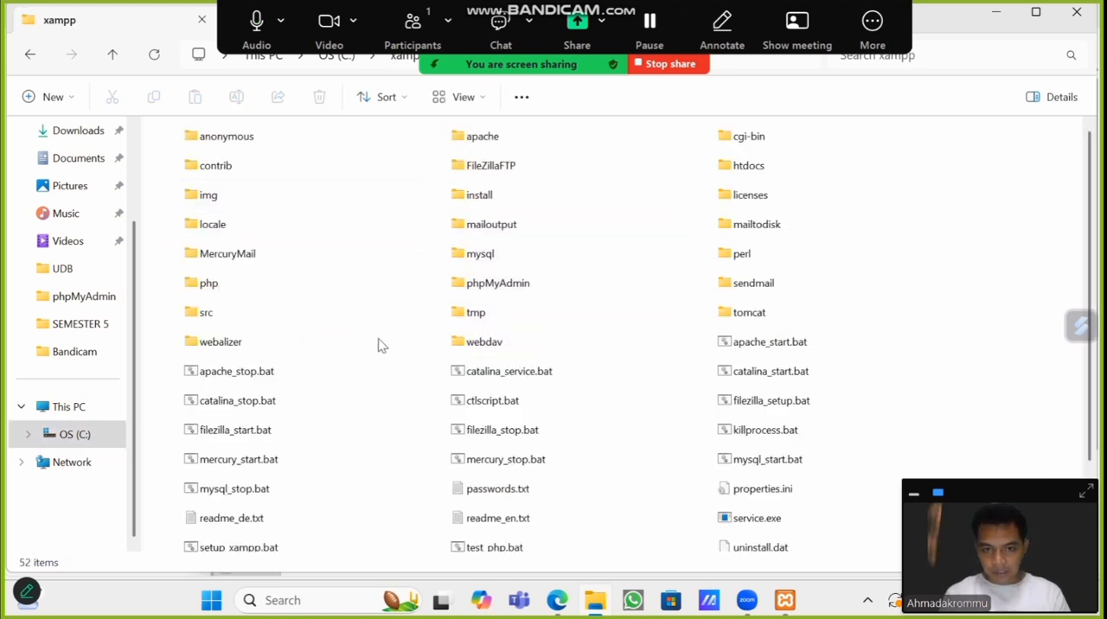
double_click(470, 286)
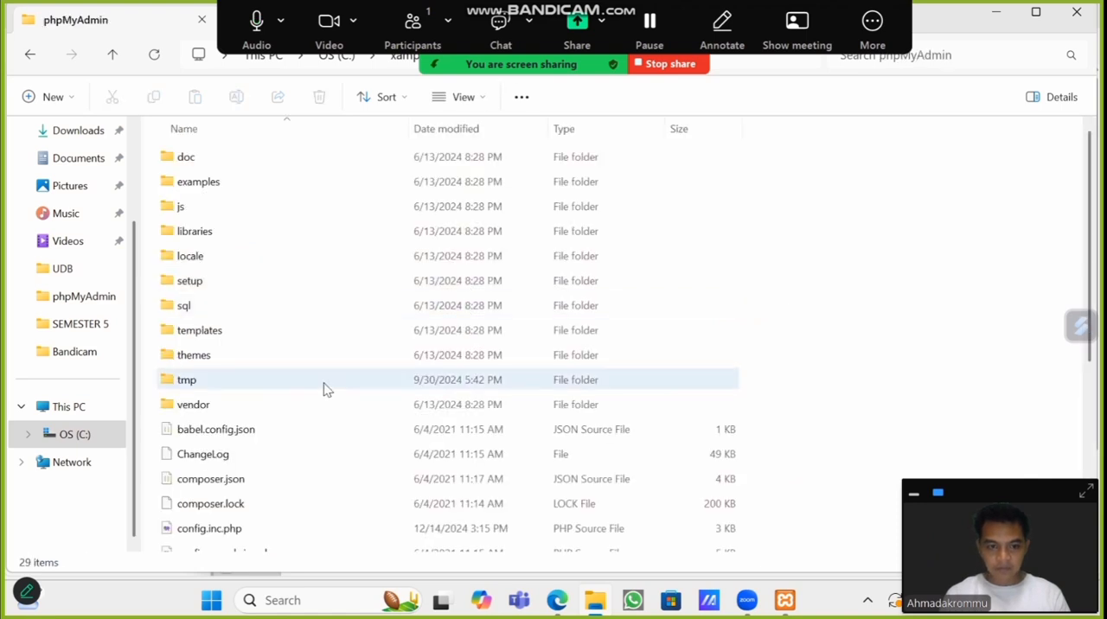
scroll(324, 389, "down", 1)
scroll(325, 389, "down", 2)
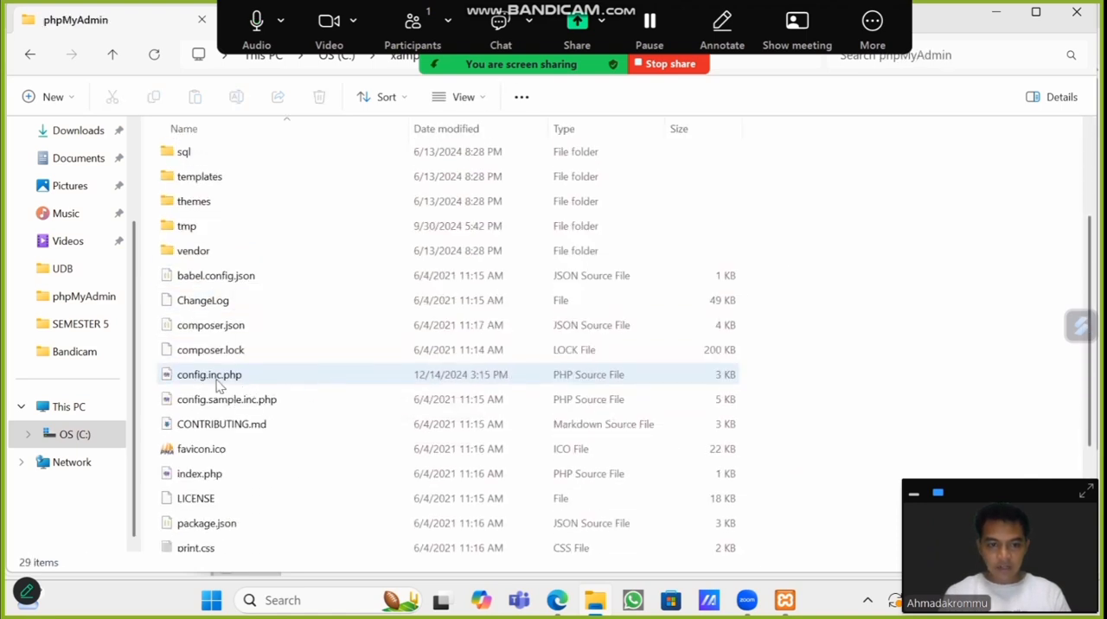
double_click(217, 376)
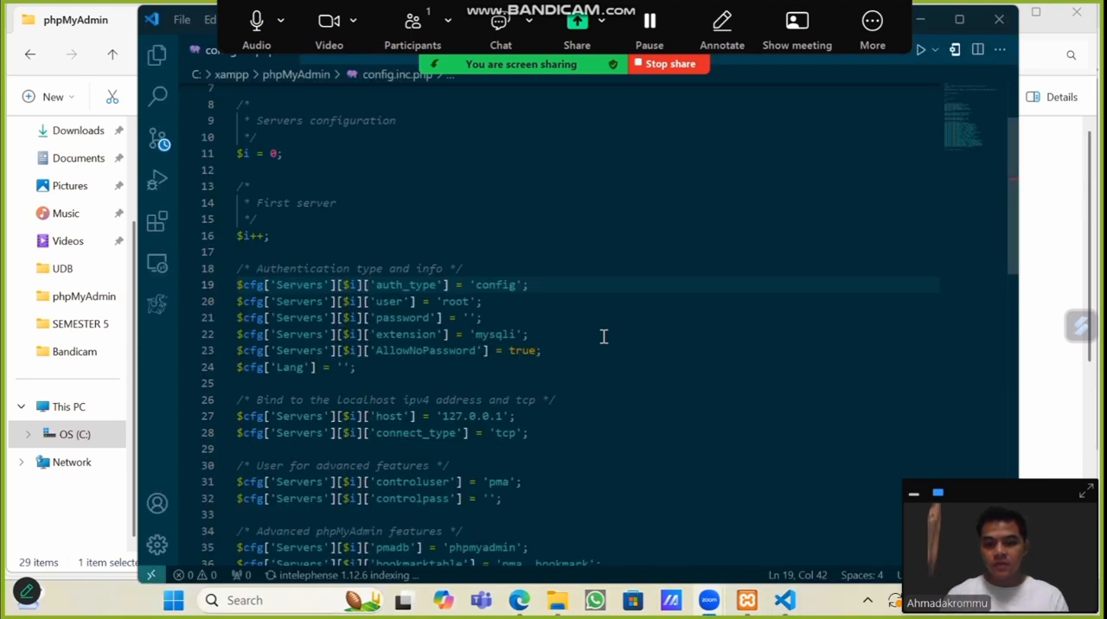
Step: Set the auth_type value on line 19 to 'cookie'
left_click(517, 287)
key("BackSpace")
key("BackSpace")
key("BackSpace")
key("BackSpace")
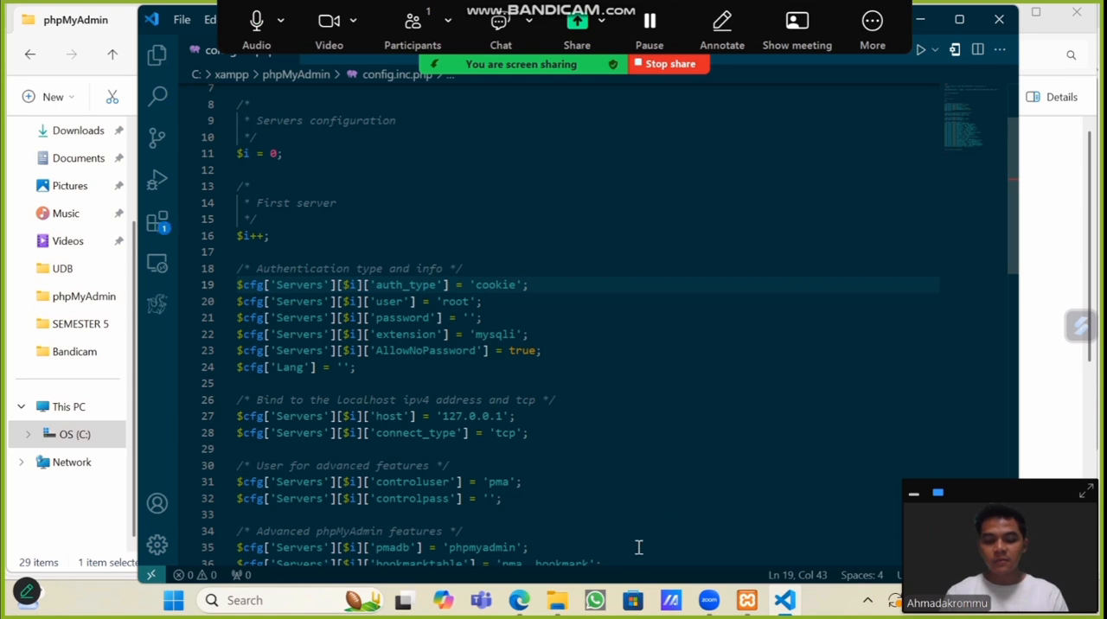
Step: Switch back to phpMyAdmin in the browser, log out of the current session, and log in as kasir with the account password
left_click(519, 601)
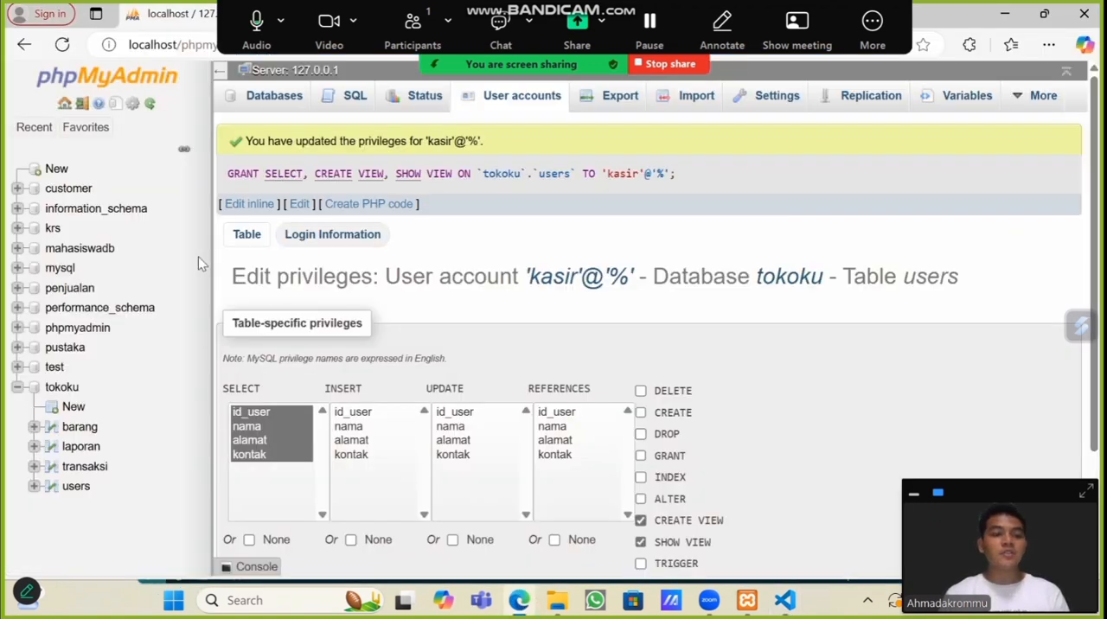
left_click(83, 107)
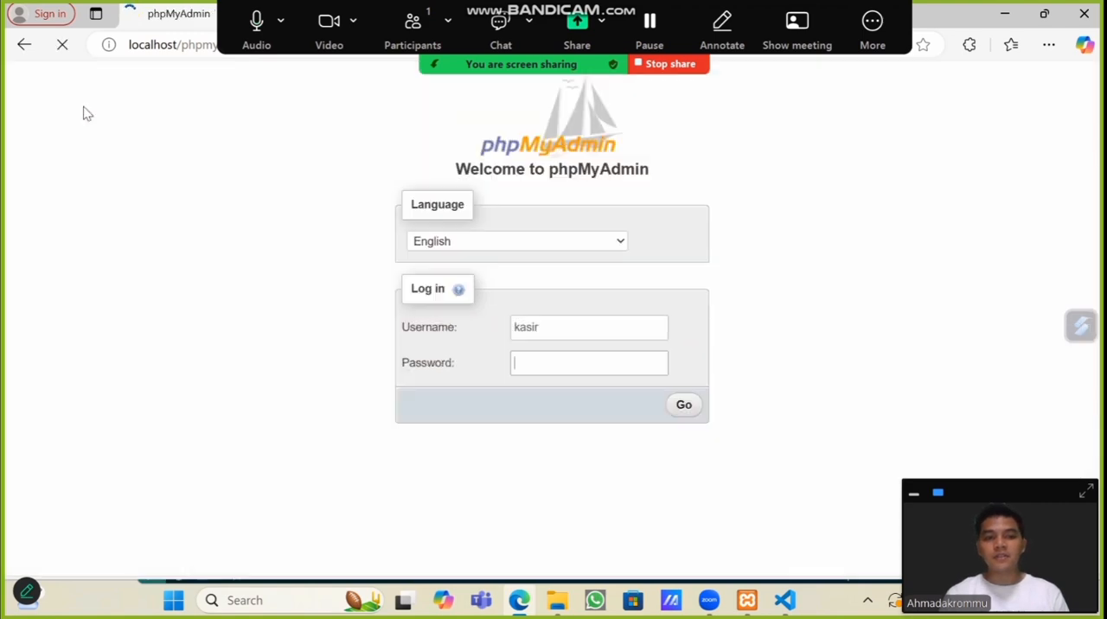
left_click(558, 325)
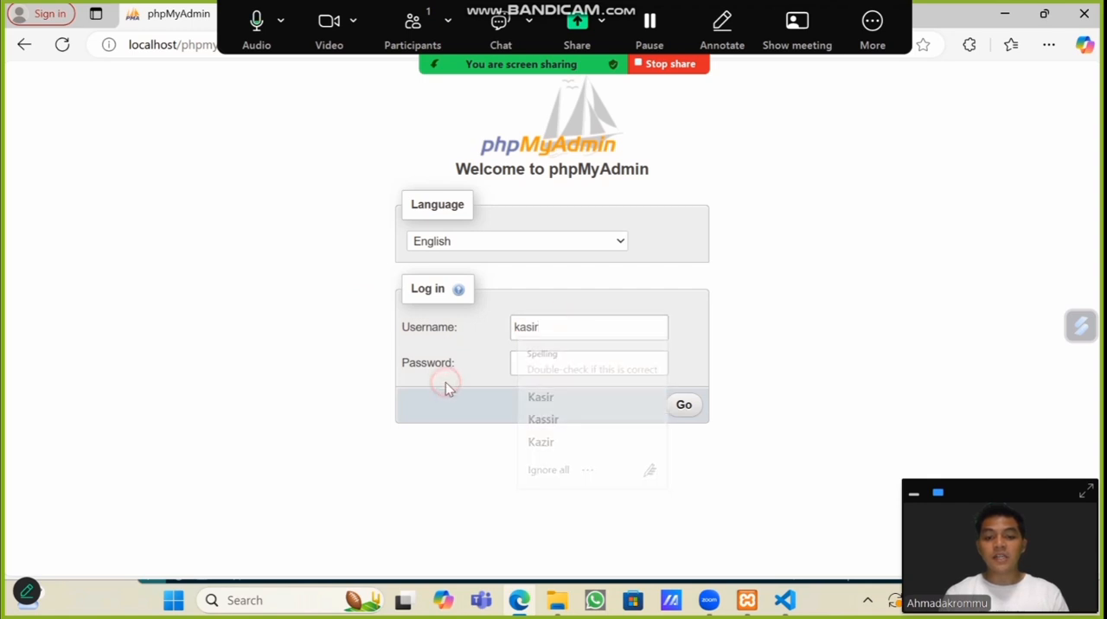
left_click(527, 363)
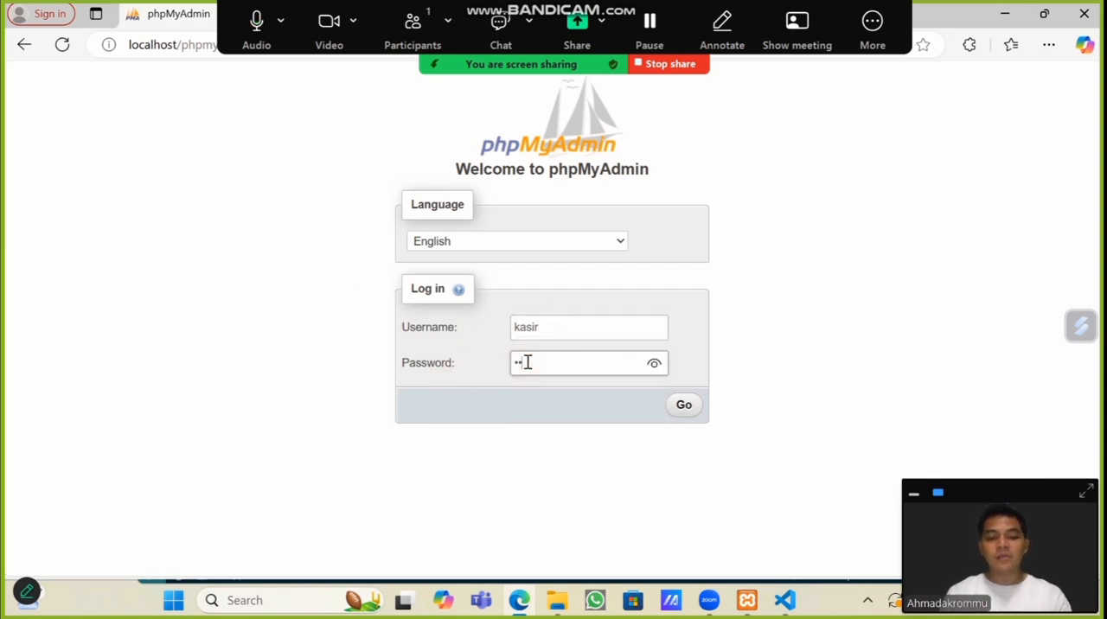
type("1234")
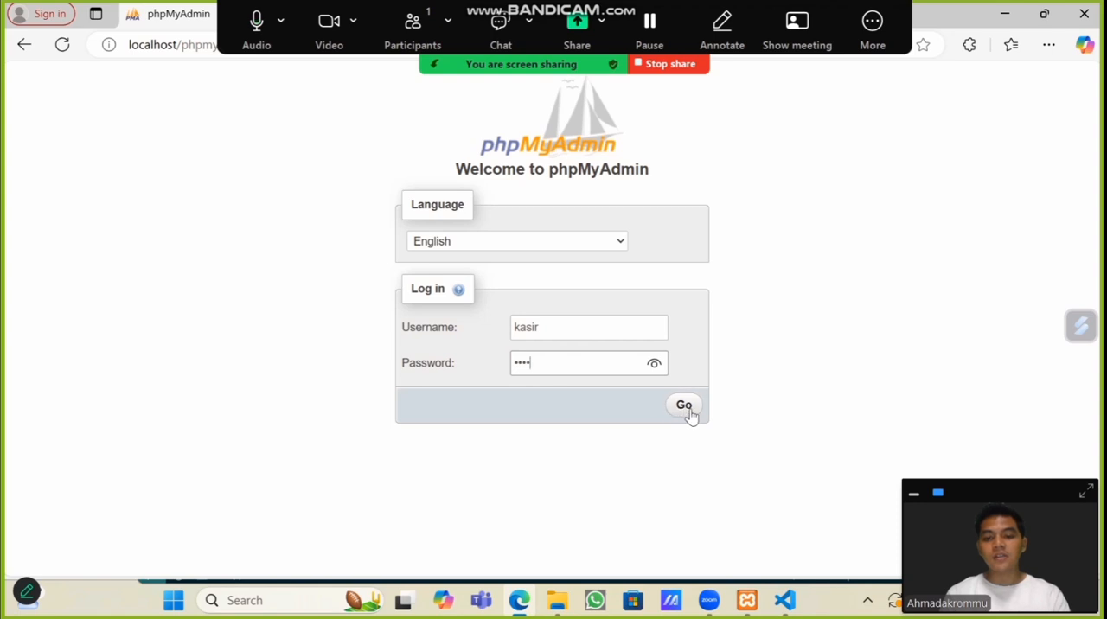
left_click(689, 411)
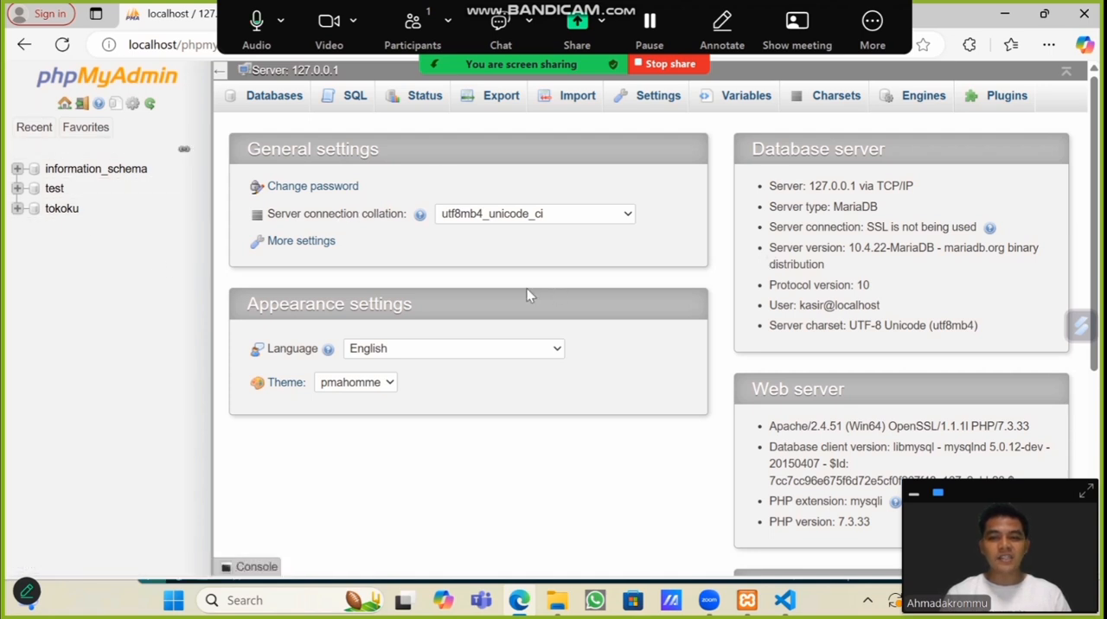
Step: Insert a row into tokoku's barang table with id_barang 3, nama_barang bedak, harga 11000 and jumlah 1
left_click(62, 209)
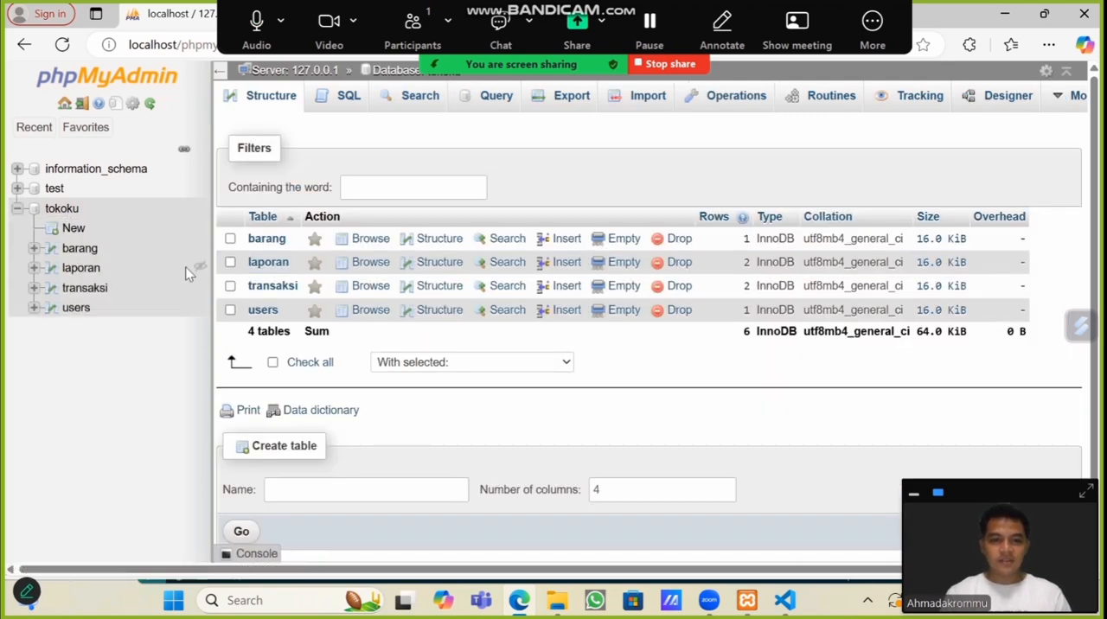
left_click(269, 242)
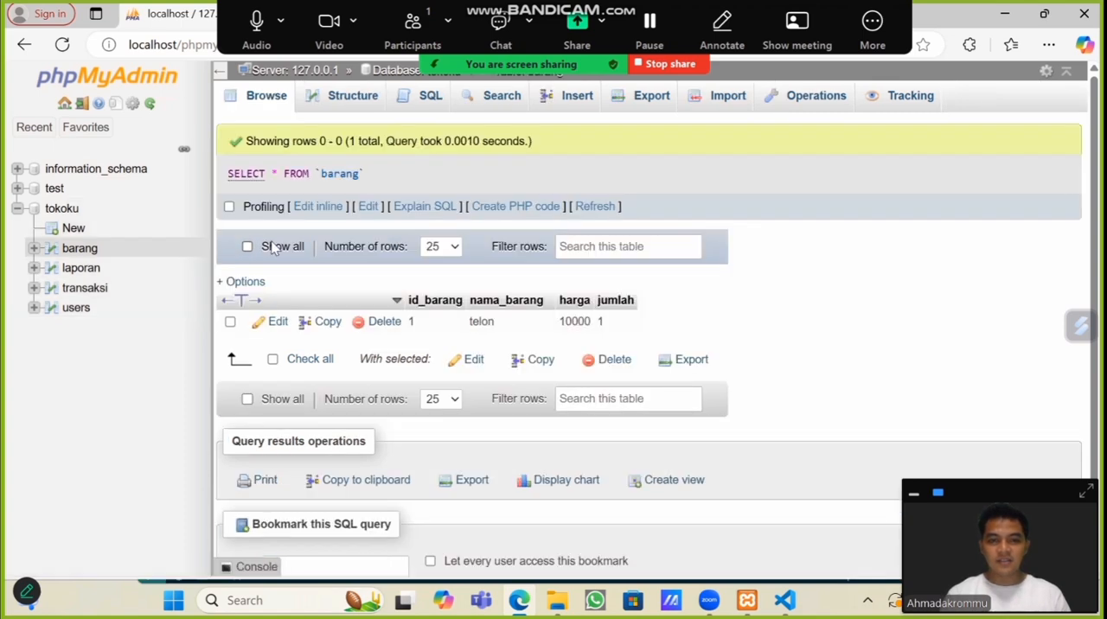
left_click(588, 102)
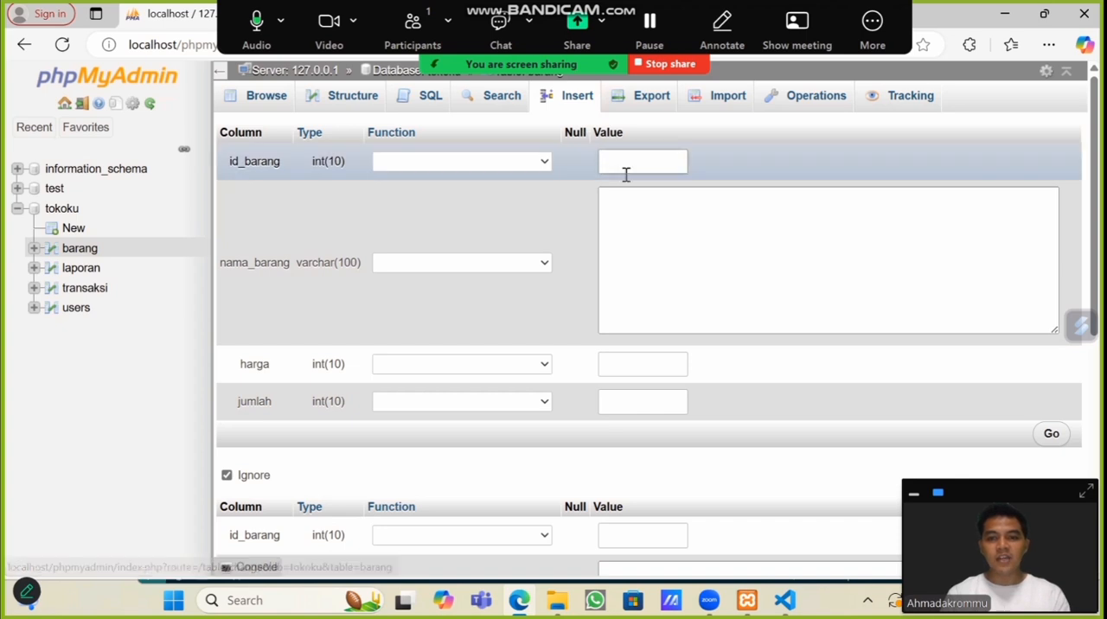
left_click(629, 153)
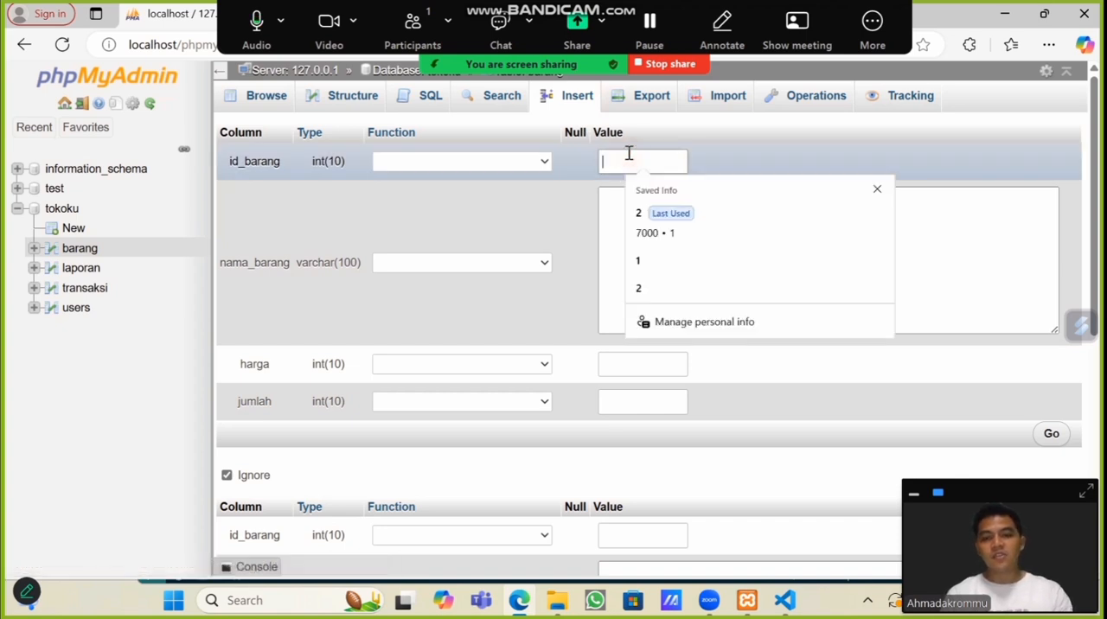
type("3")
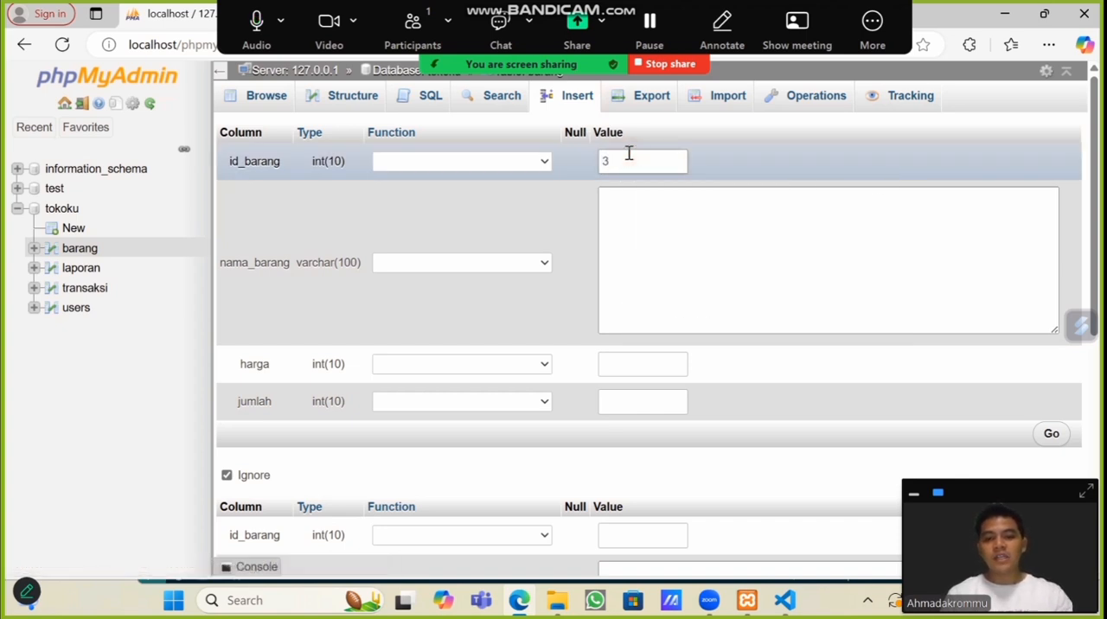
left_click(610, 203)
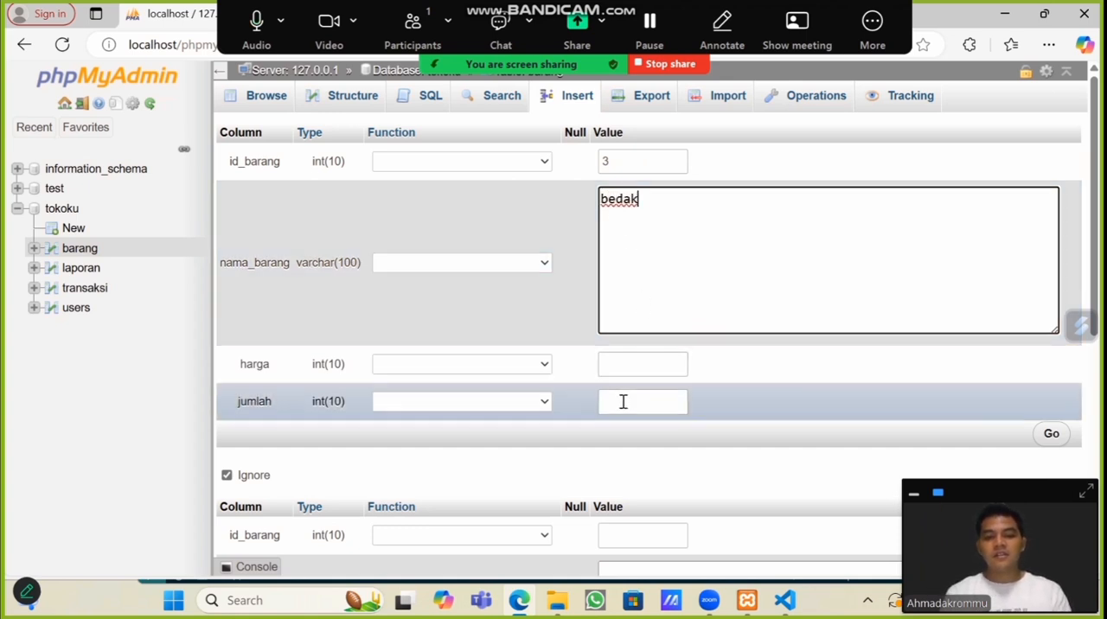
left_click(635, 372)
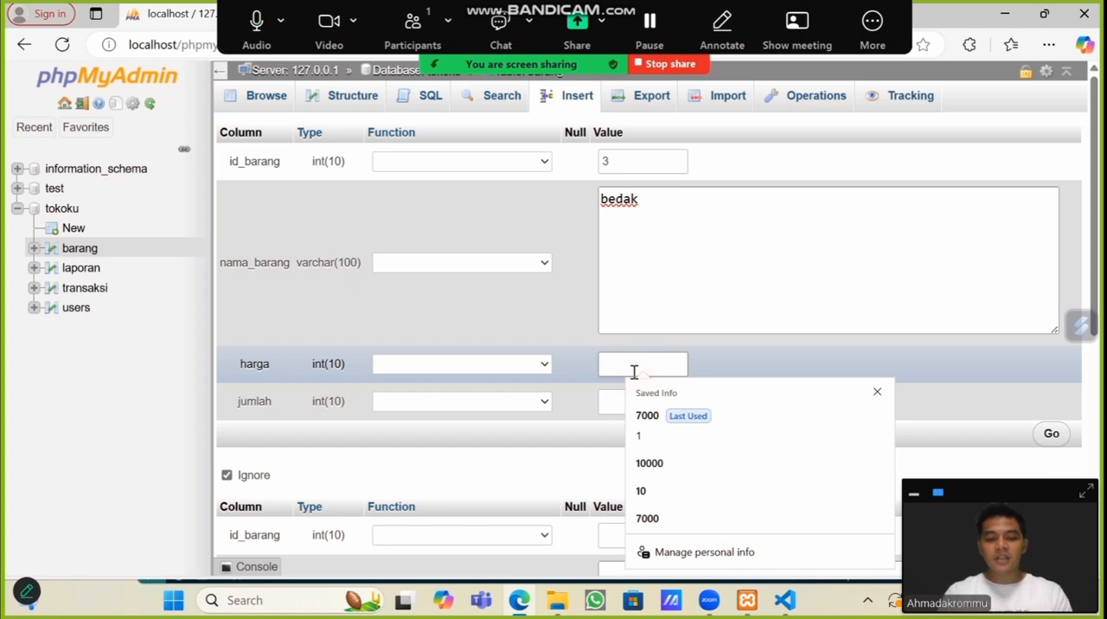
type("11000")
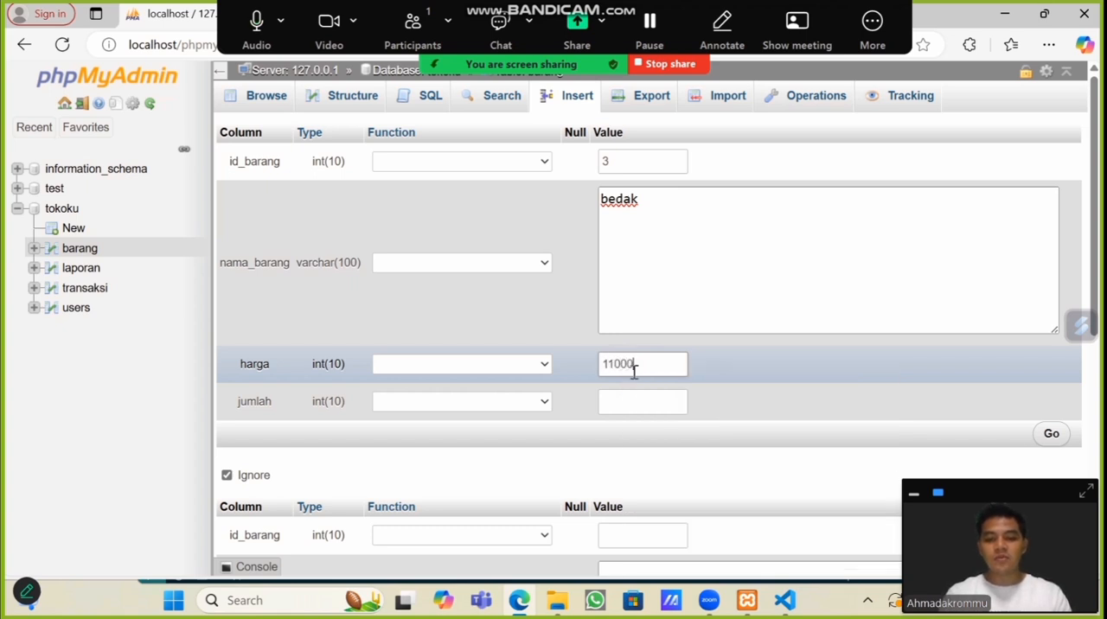
left_click(628, 402)
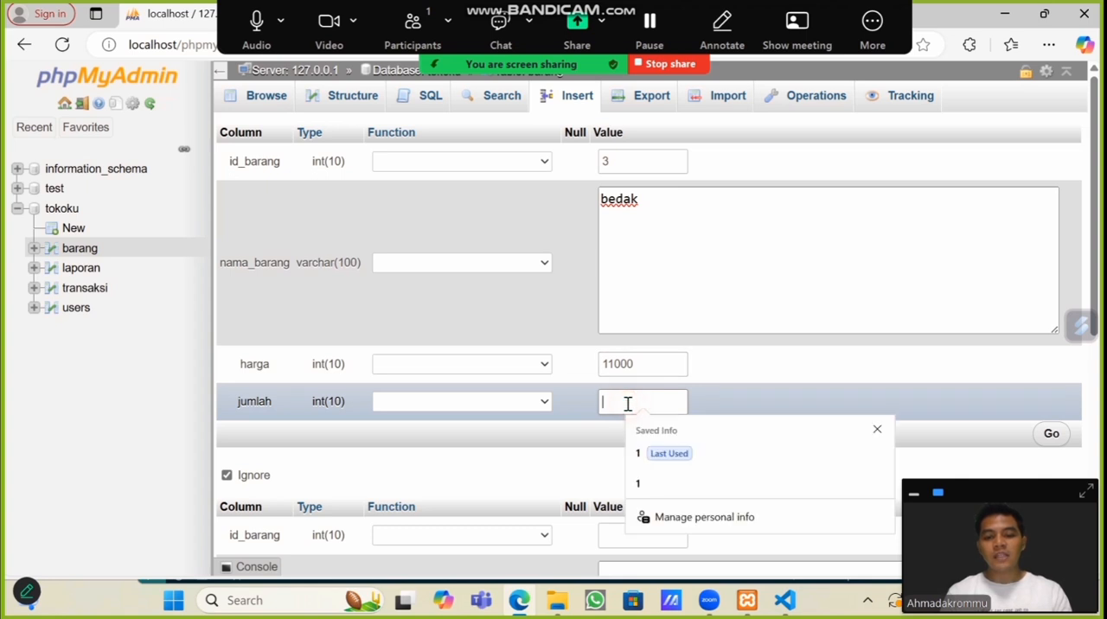
type("1")
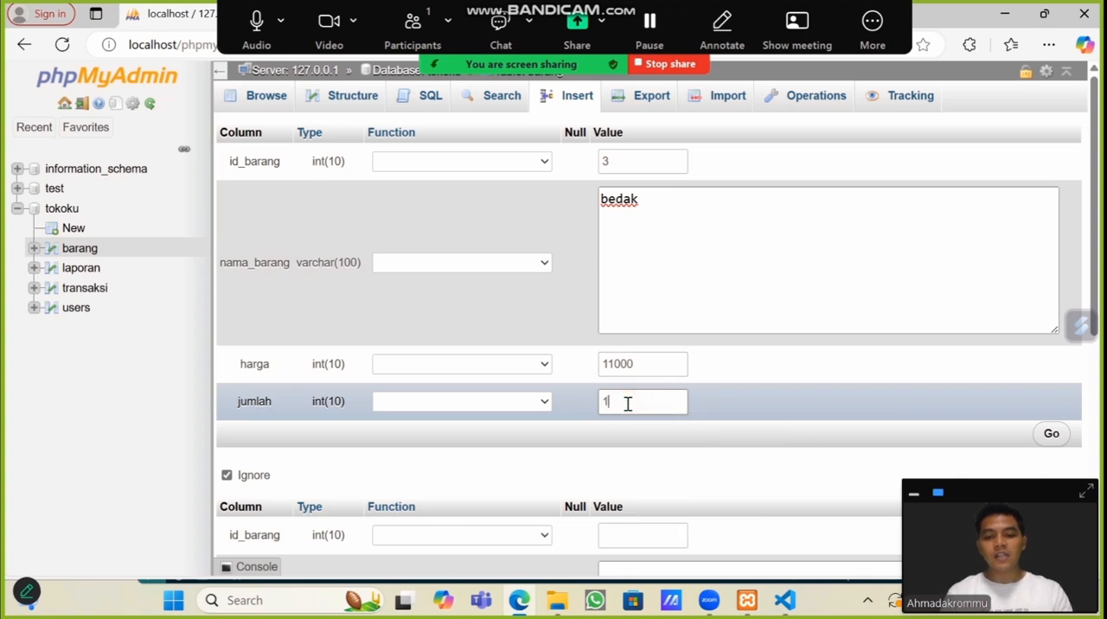
left_click(1051, 435)
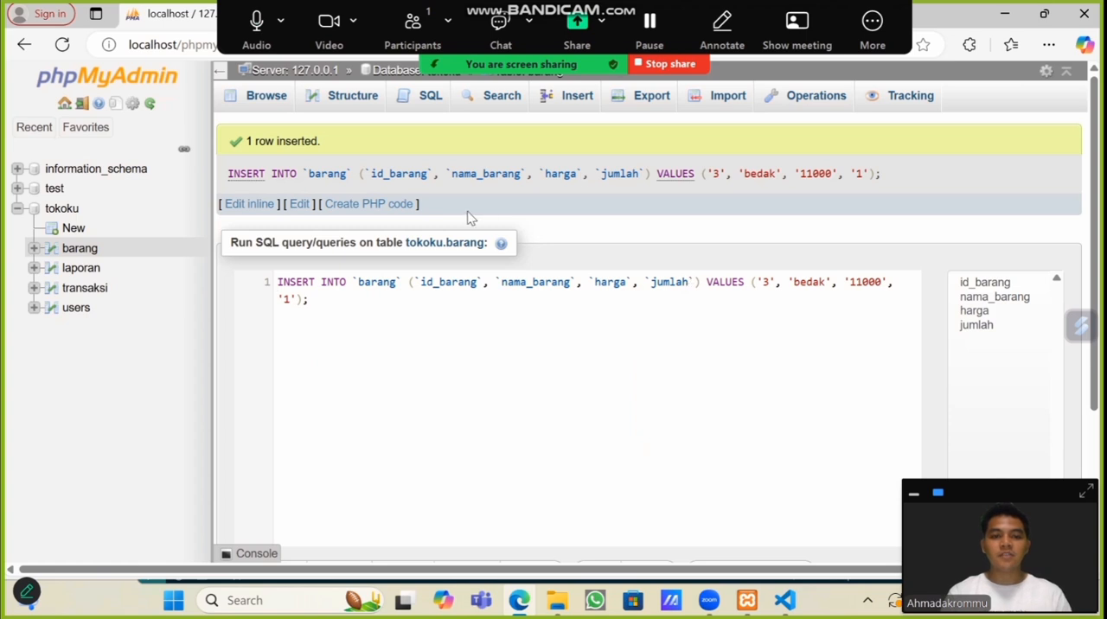
Step: Delete the bedak row from the barang table and browse the laporan table
left_click(267, 97)
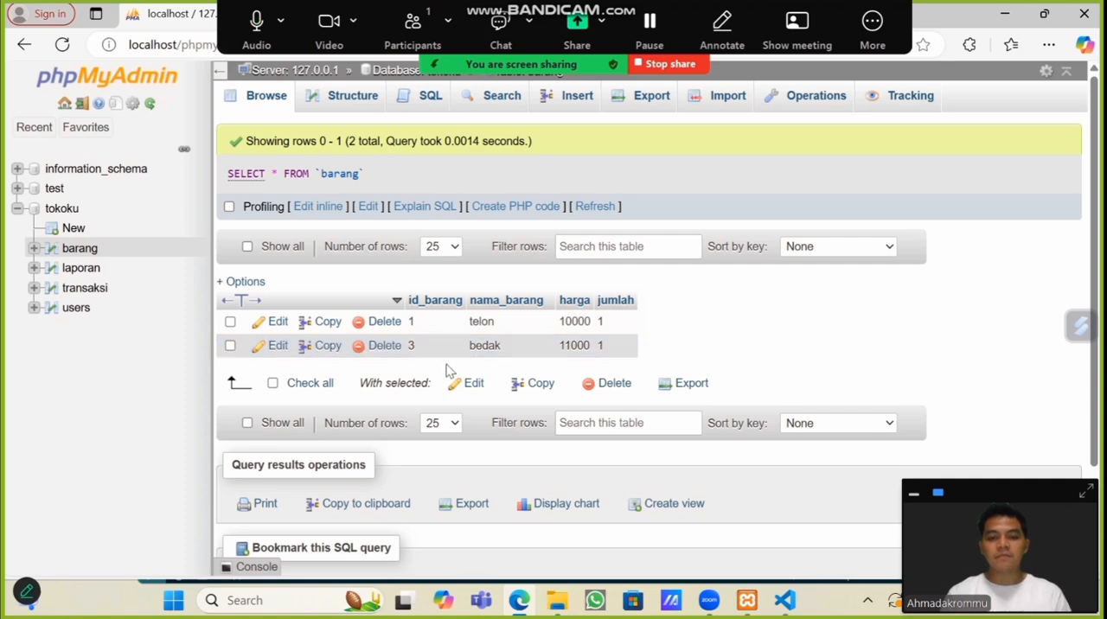
left_click(380, 347)
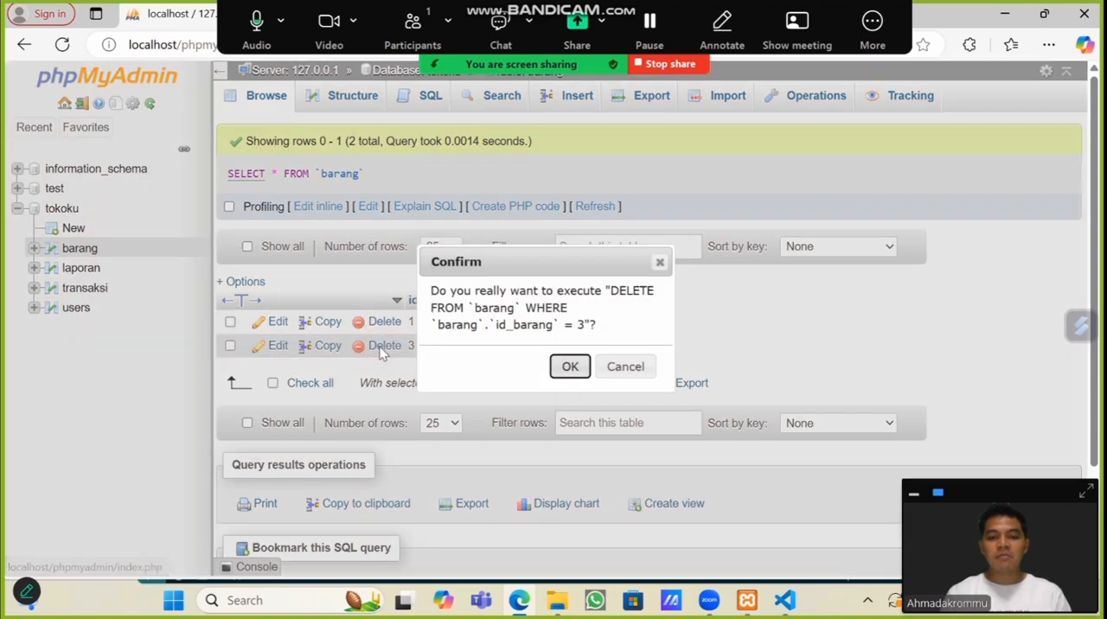
left_click(568, 367)
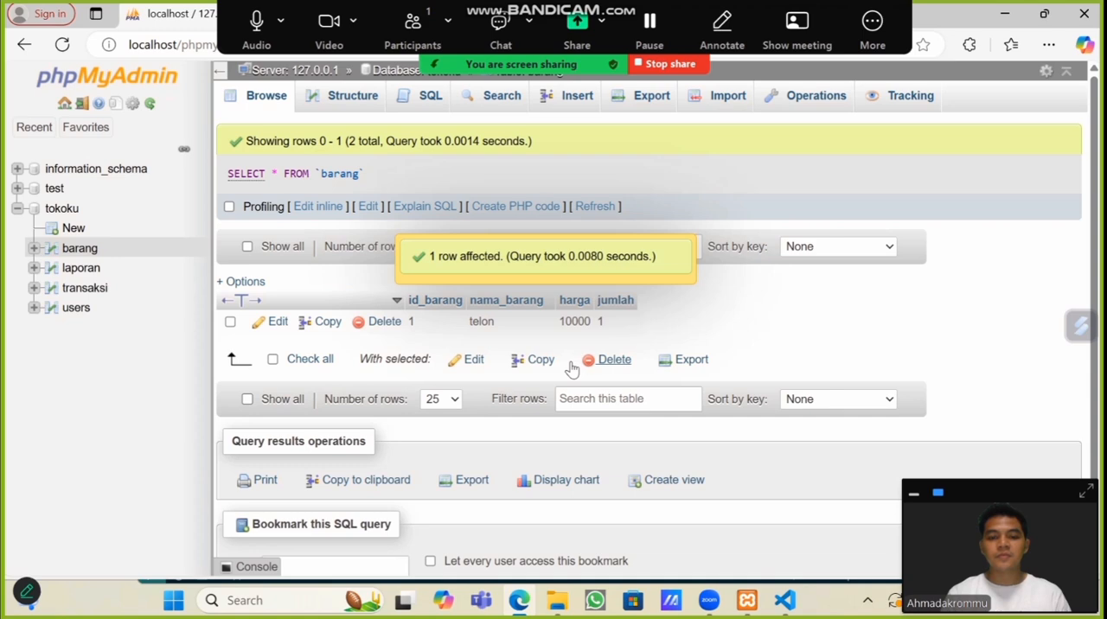
left_click(80, 270)
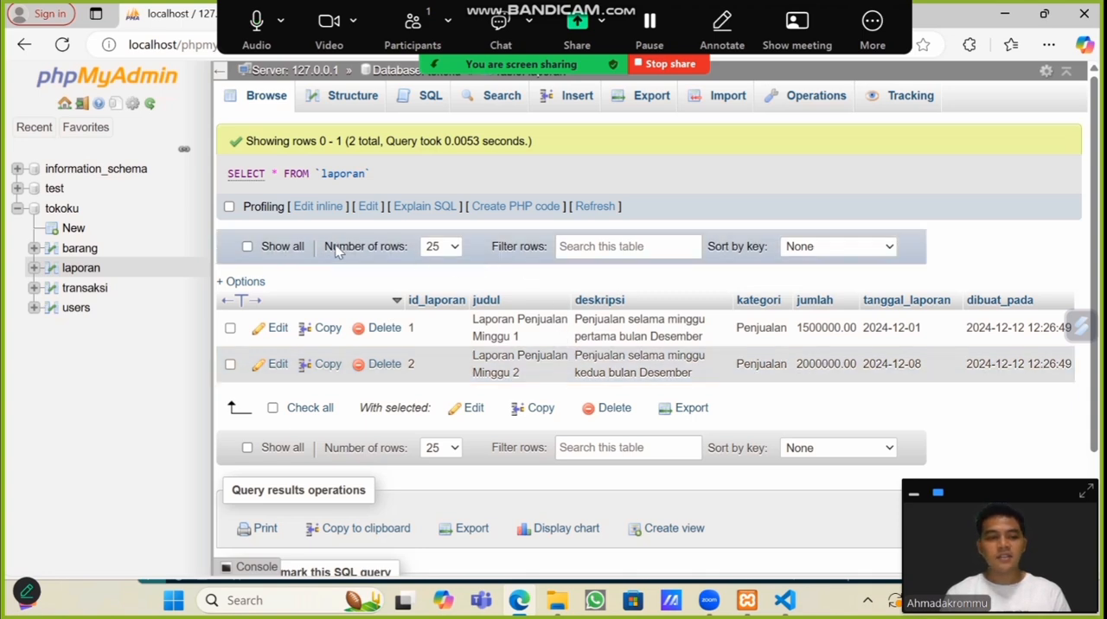
Step: Fill in a new row for tokoku's transaksi table with id_transaksi 3, nama_barang bedak, jumlah 1 and total_harga 11000
left_click(87, 289)
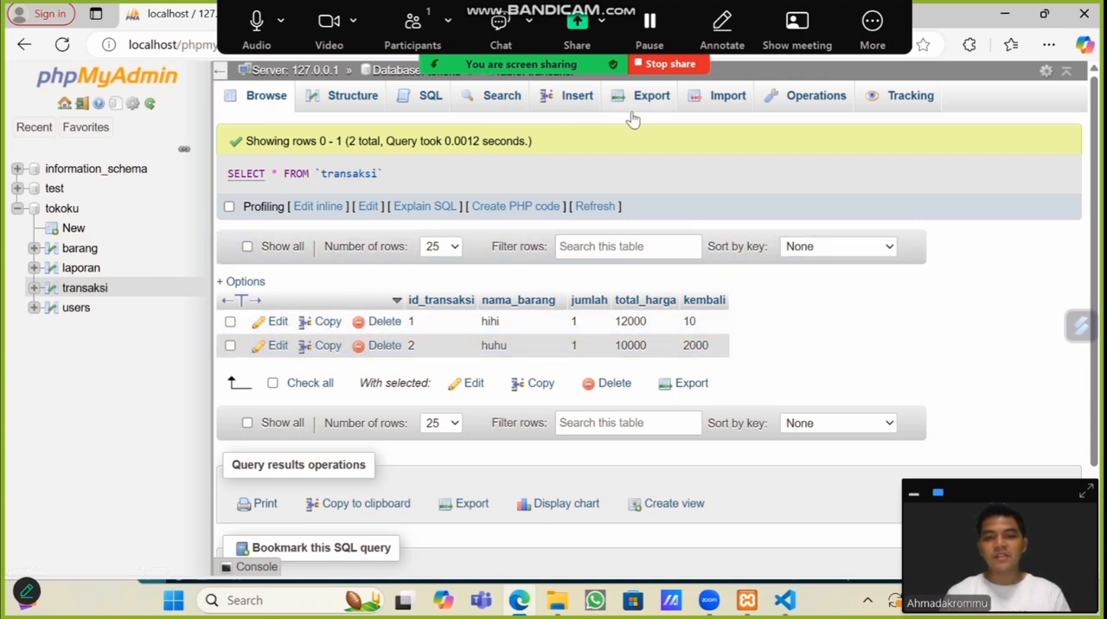
left_click(556, 97)
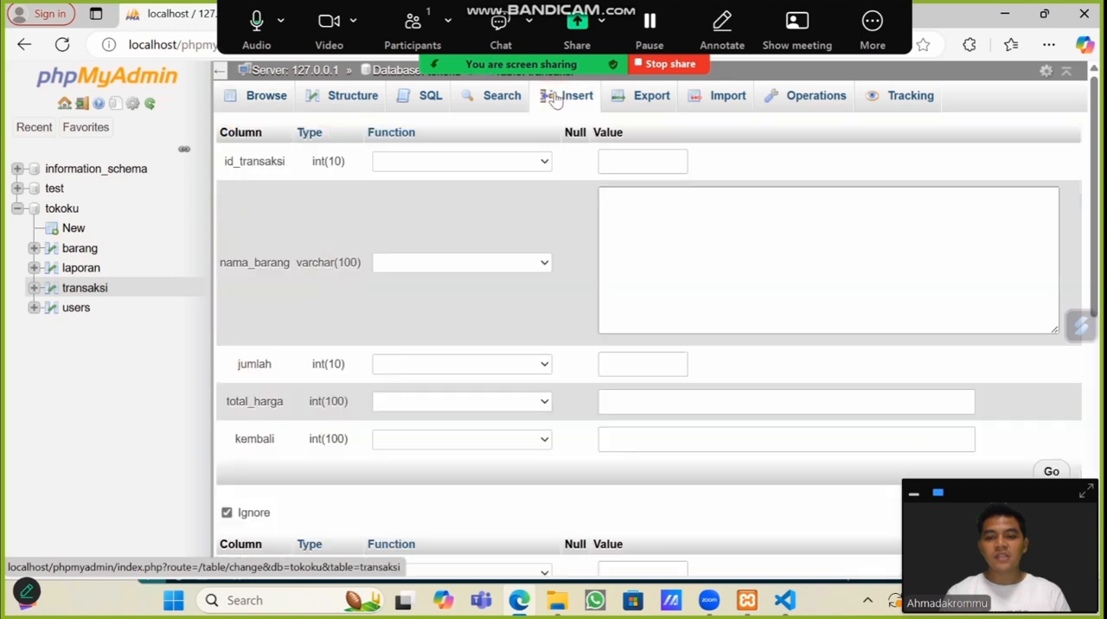
left_click(652, 163)
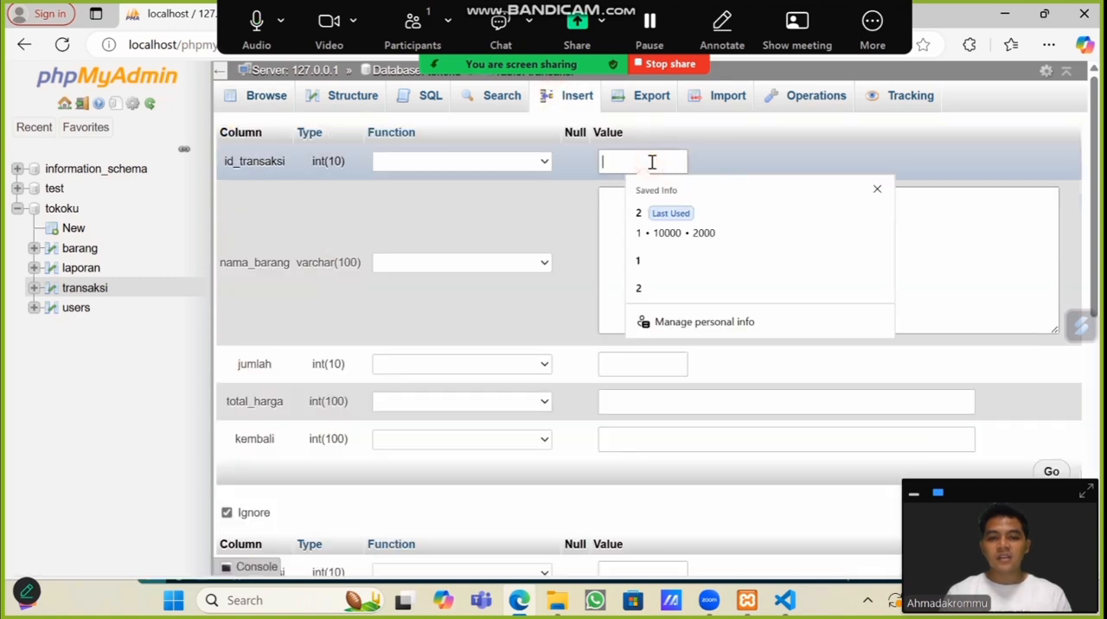
type("3")
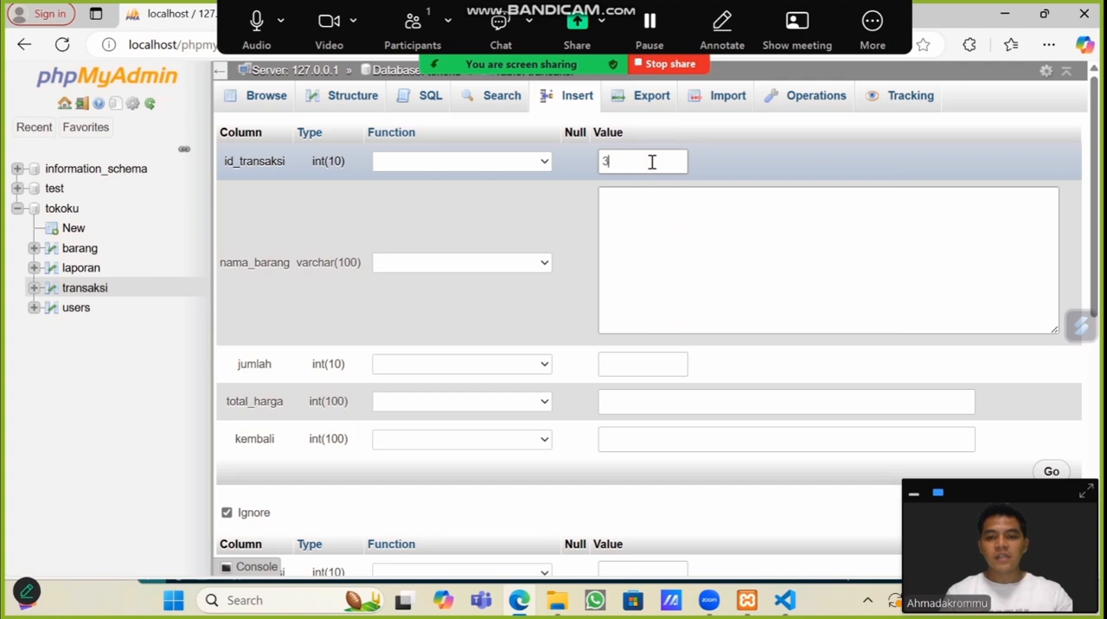
left_click(631, 198)
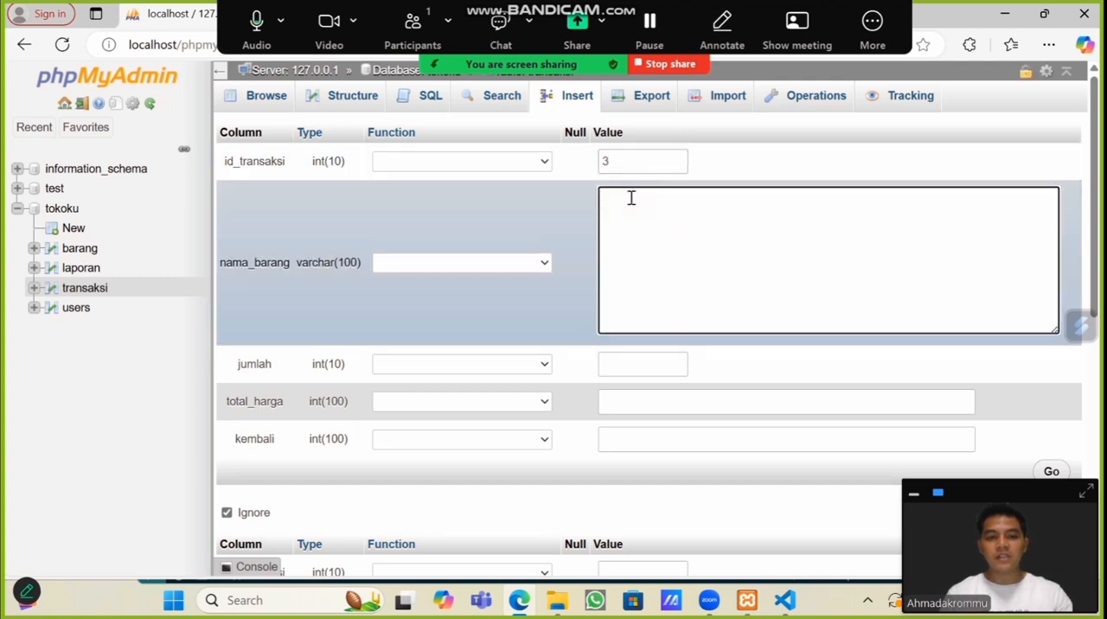
type("bedak")
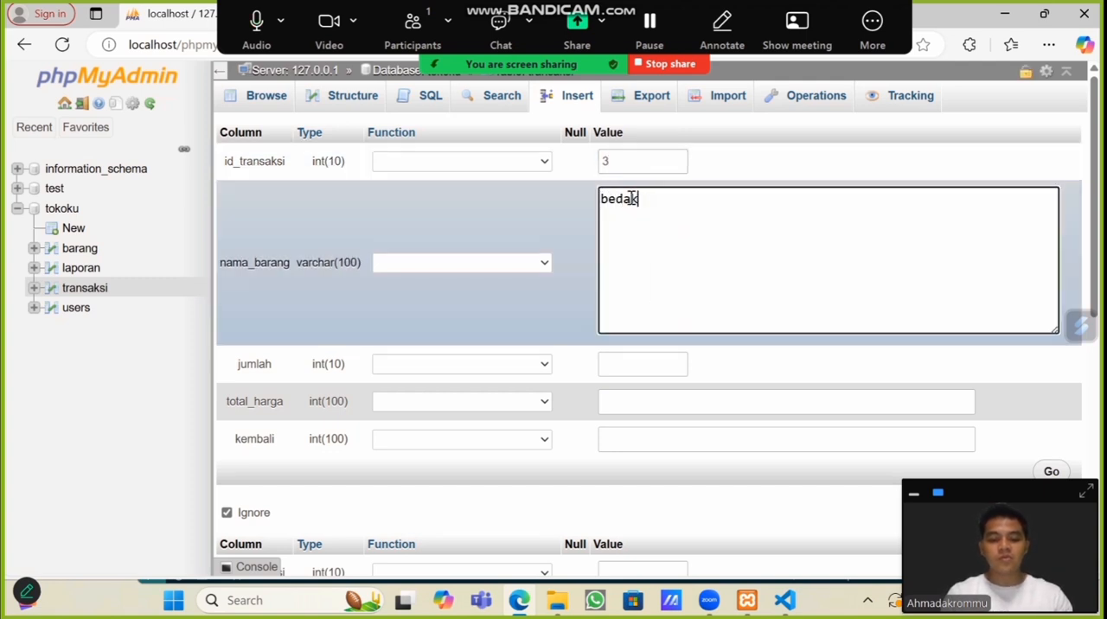
left_click(638, 369)
type("1")
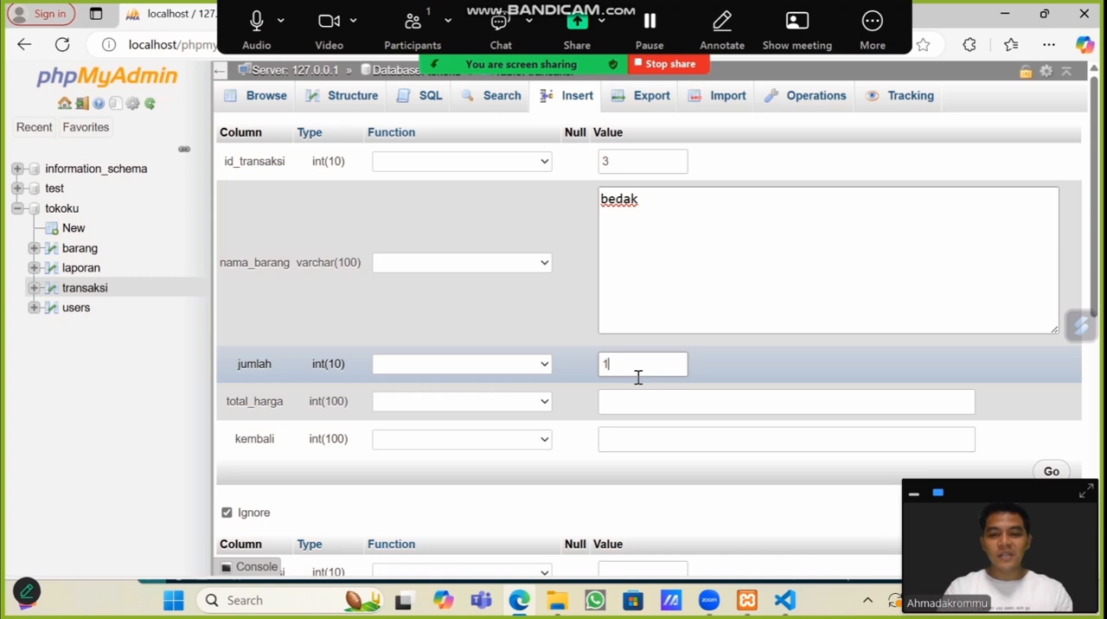
left_click(636, 399)
type("1")
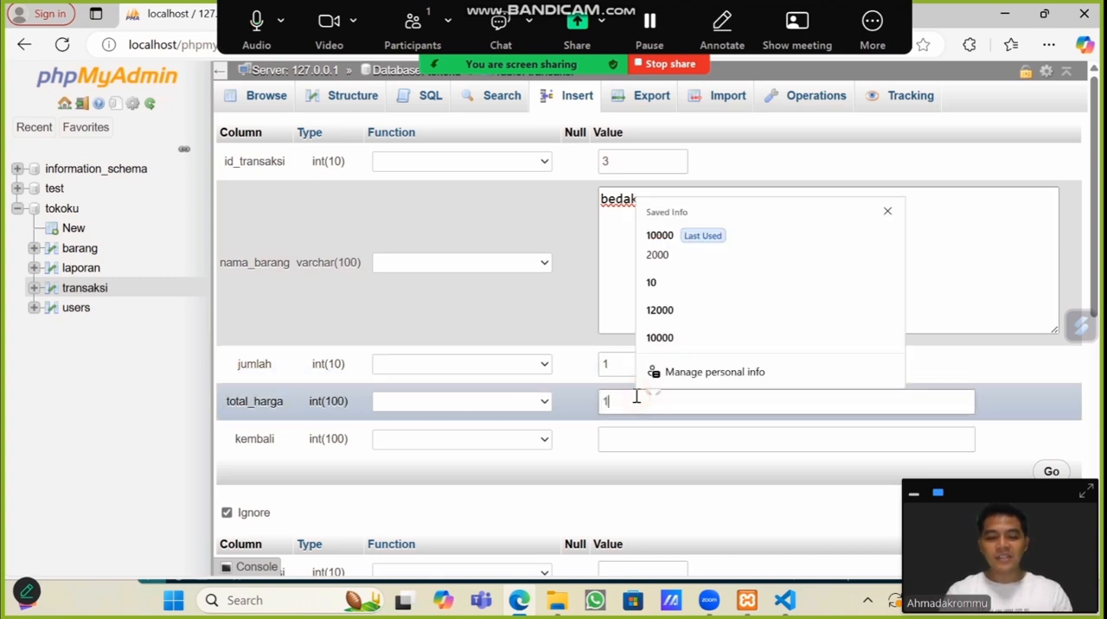
type("1000")
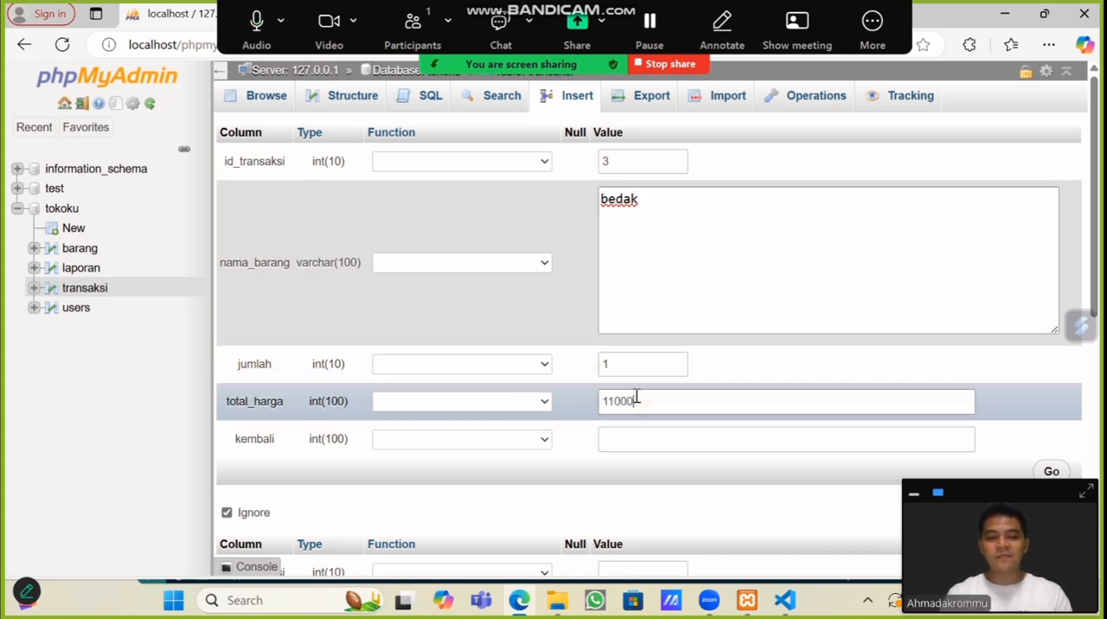
Step: Set the new row's kembali value to 9000 and insert the row into the transaksi table
left_click(761, 447)
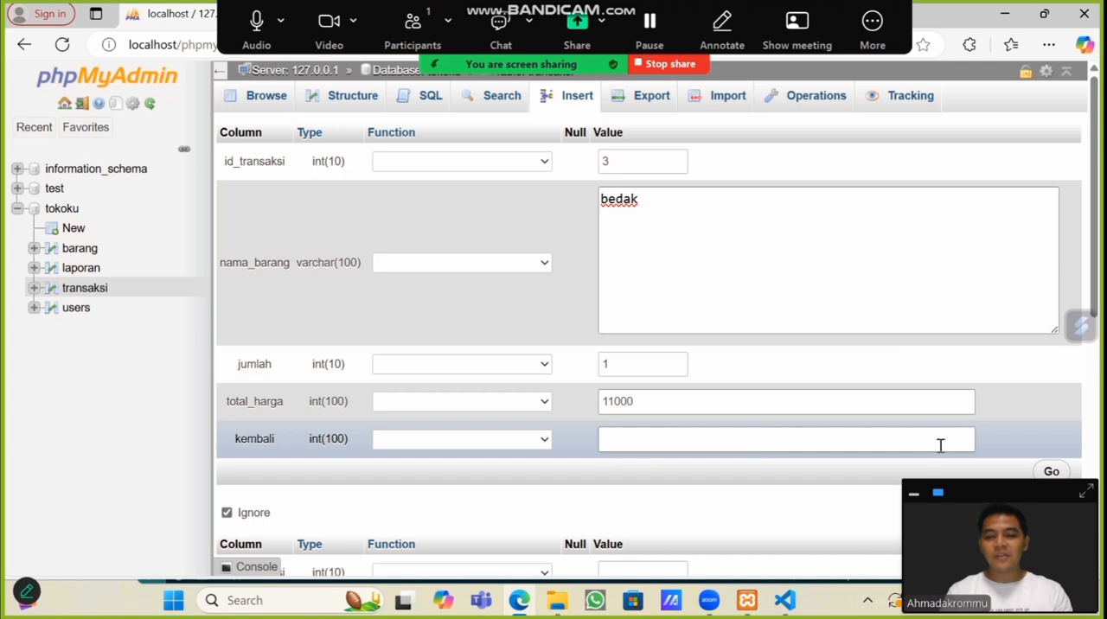
left_click(761, 447)
type("8")
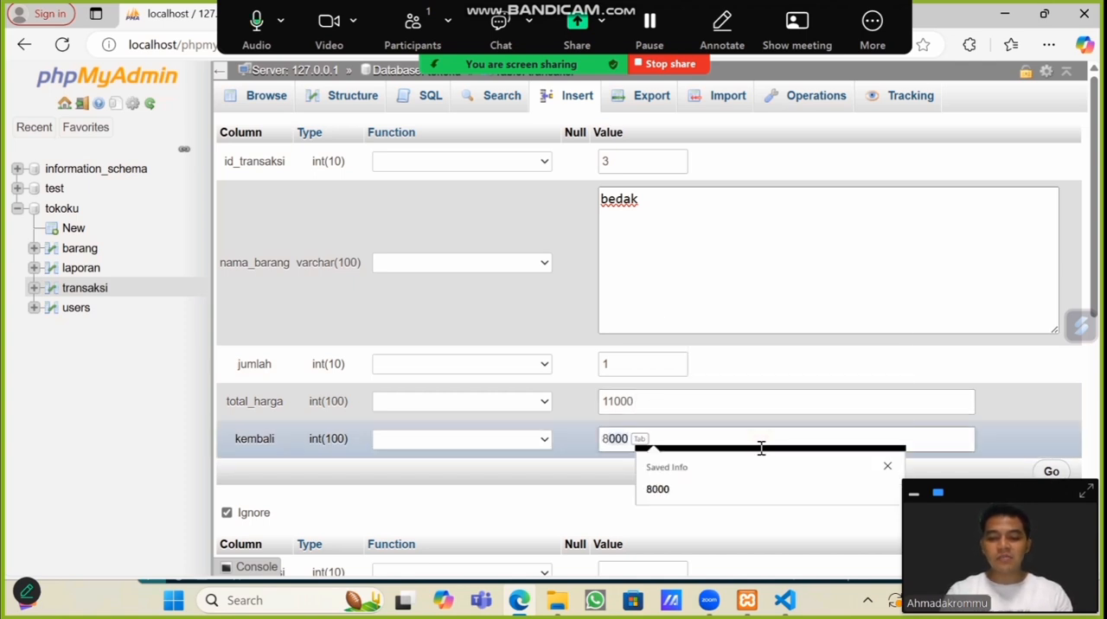
type("9000")
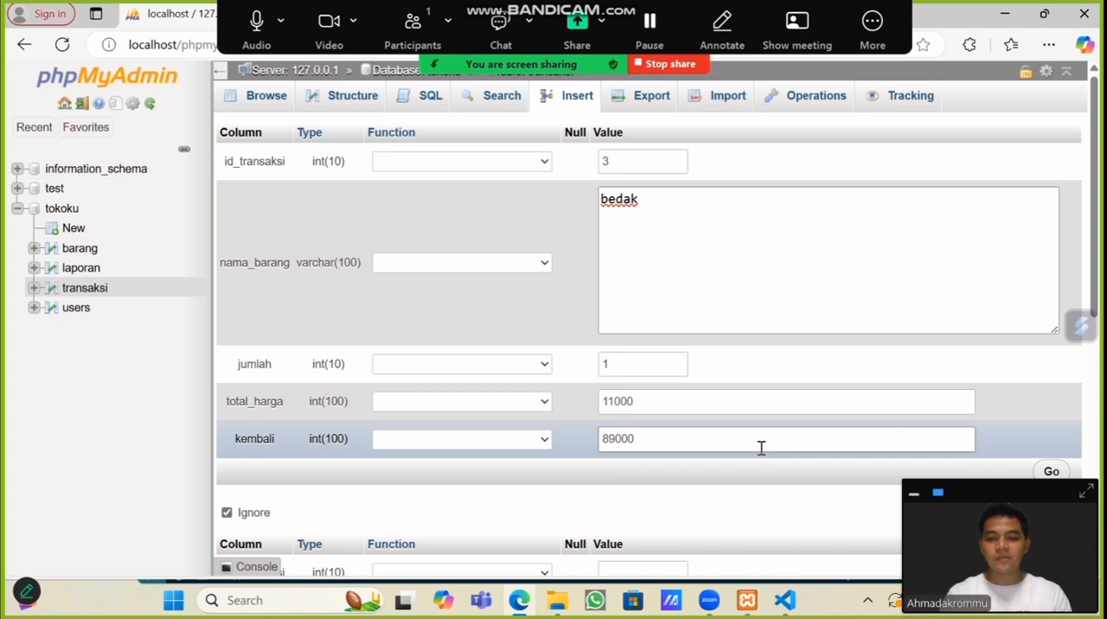
left_click(617, 442)
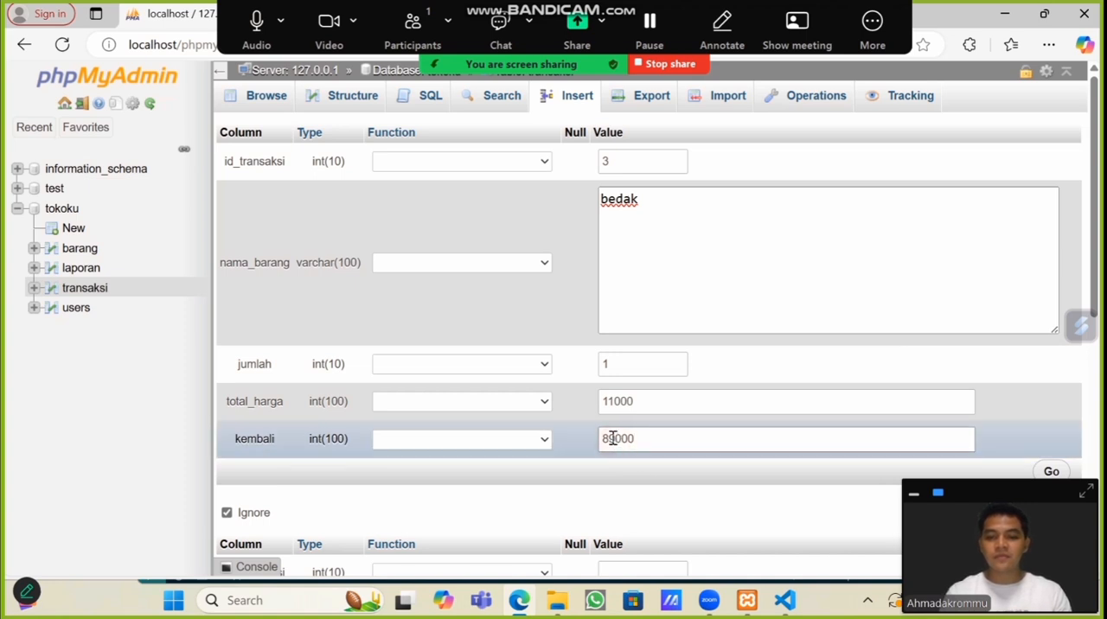
left_click(609, 439)
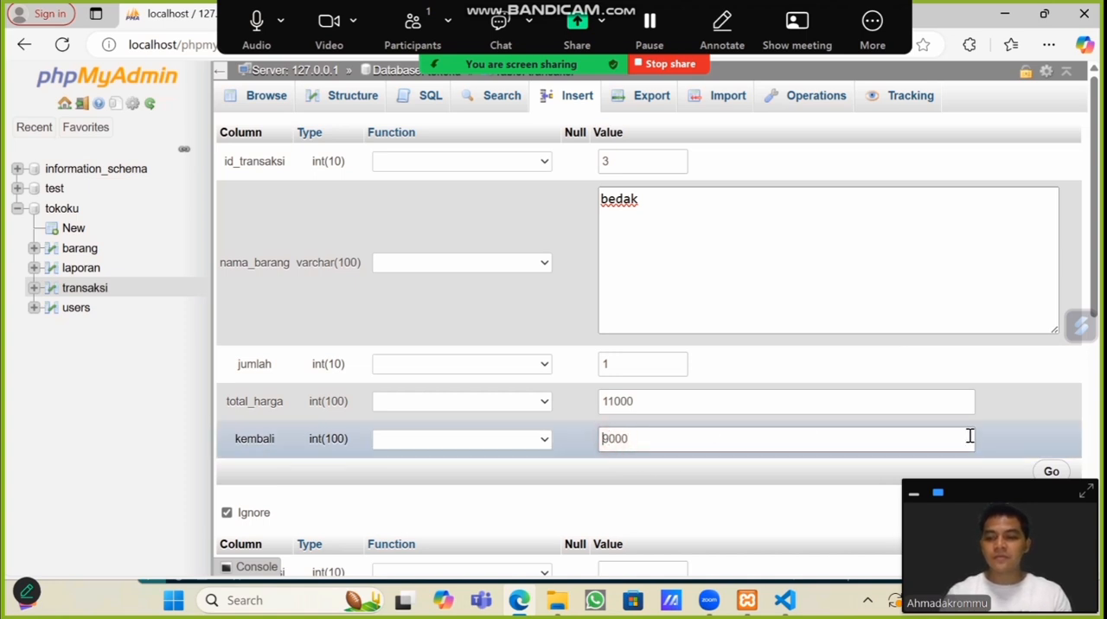
left_click(1051, 473)
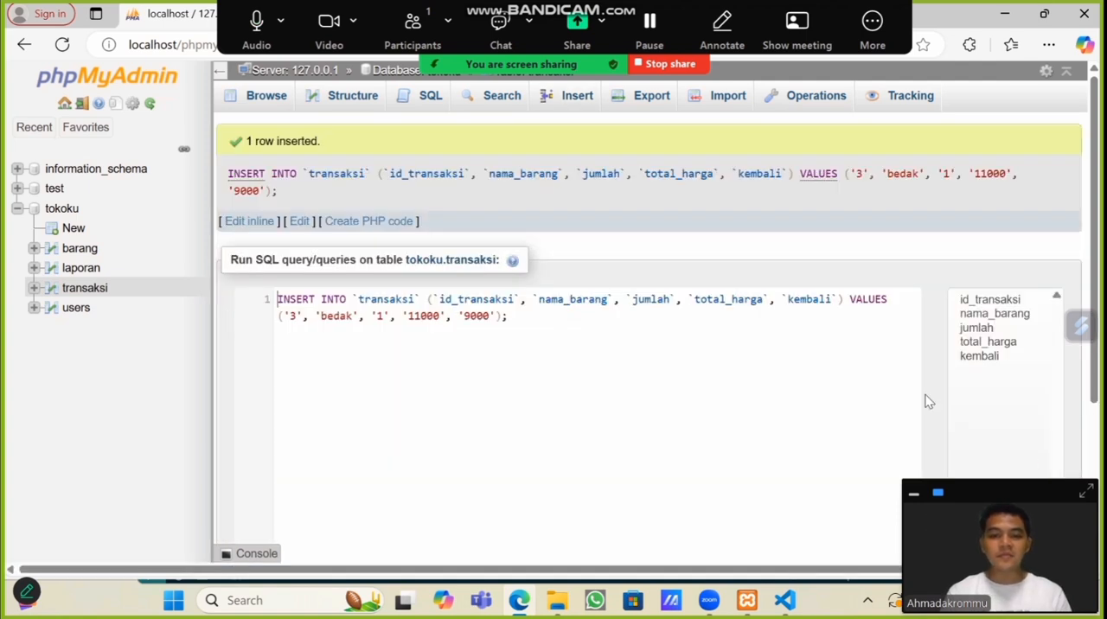
Step: Browse the rows of the transaksi table and the users table in tokoku
left_click(76, 293)
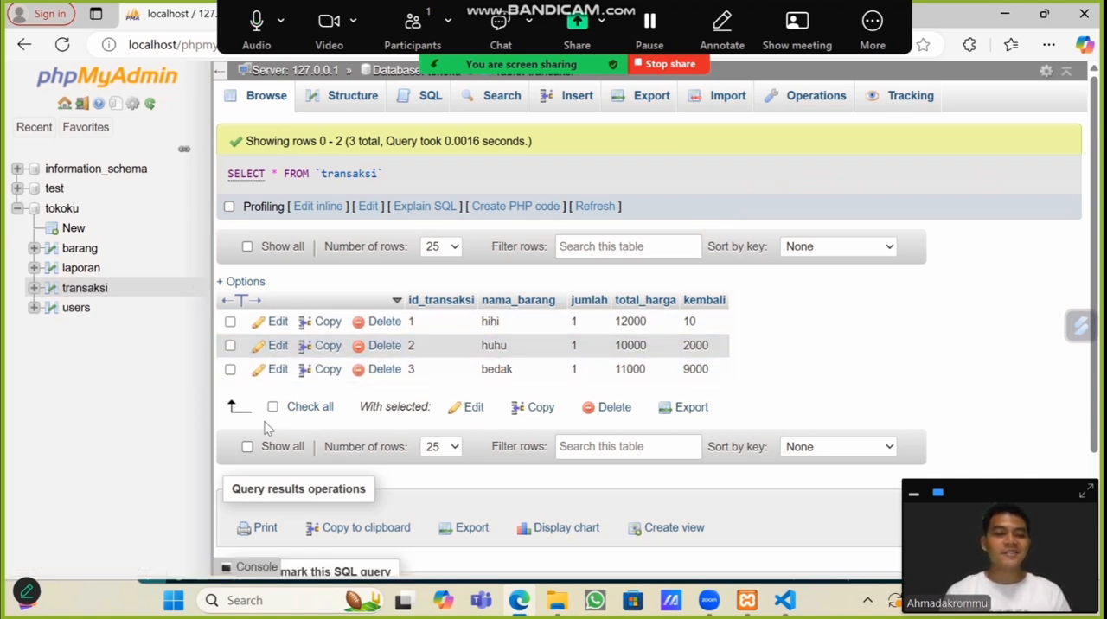
left_click(71, 309)
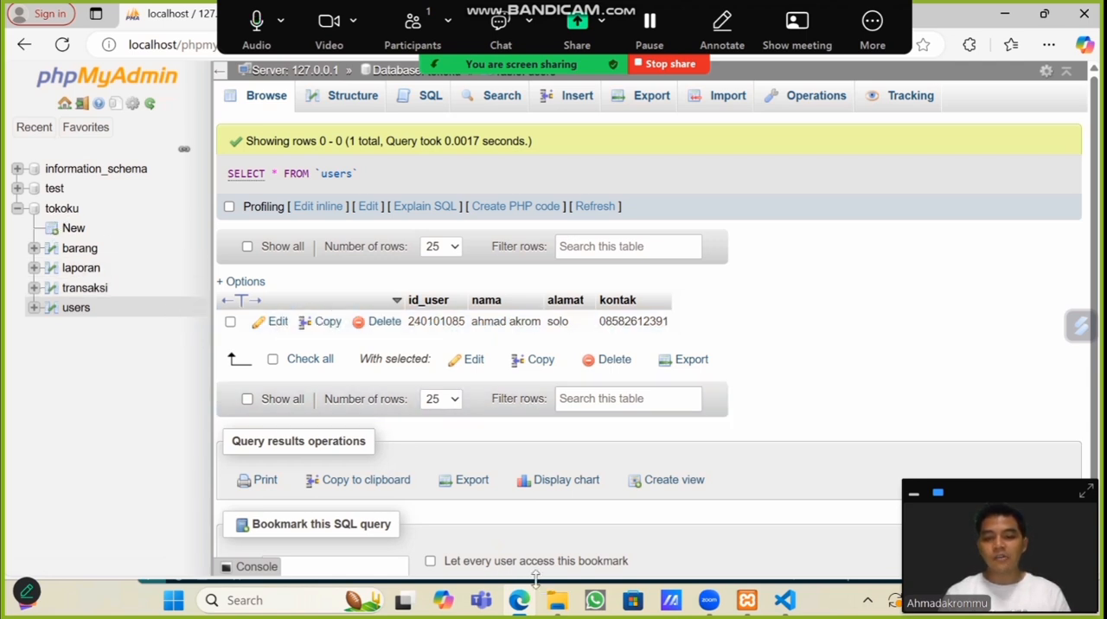
Step: Switch to config.inc.php in Visual Studio Code and set the auth_type value on line 19 to 'config'
mouse_move(523, 606)
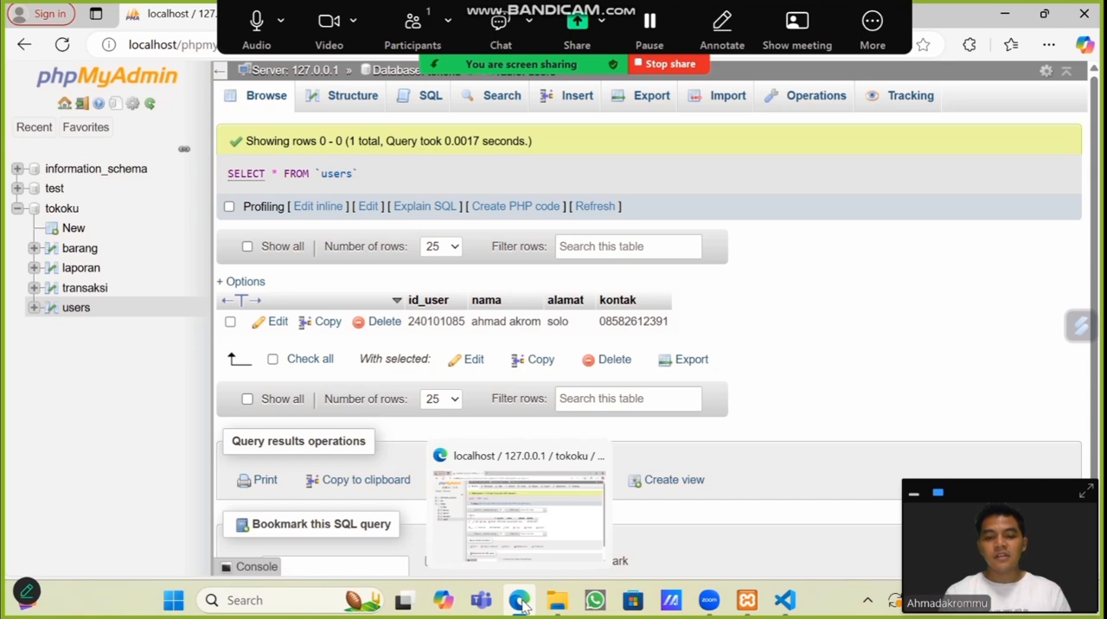
left_click(785, 603)
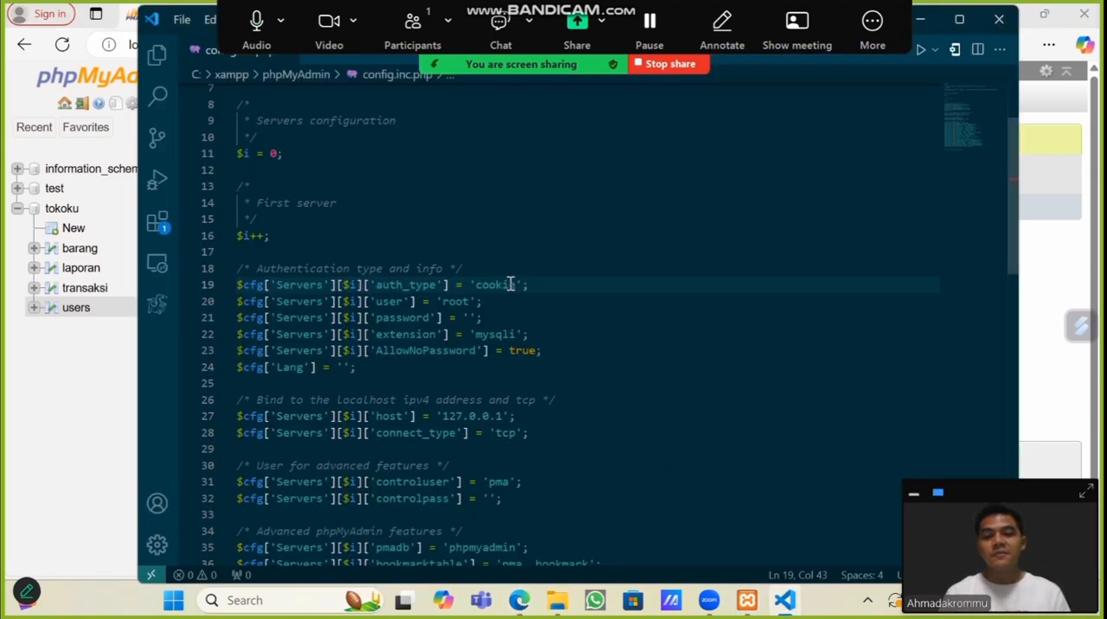
key("BackSpace")
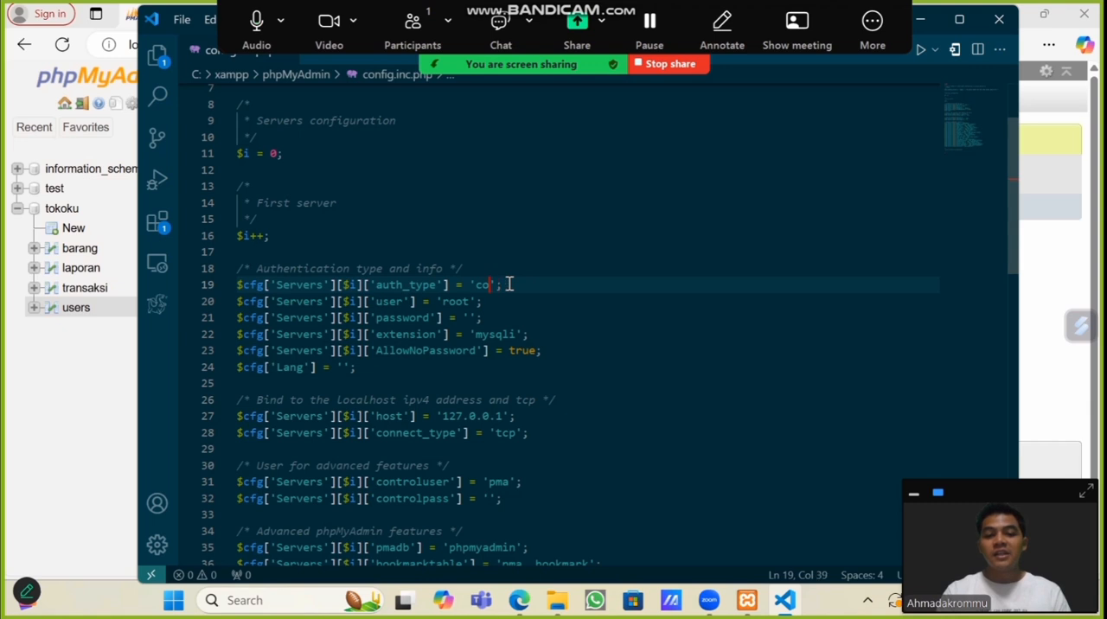
type("nfig")
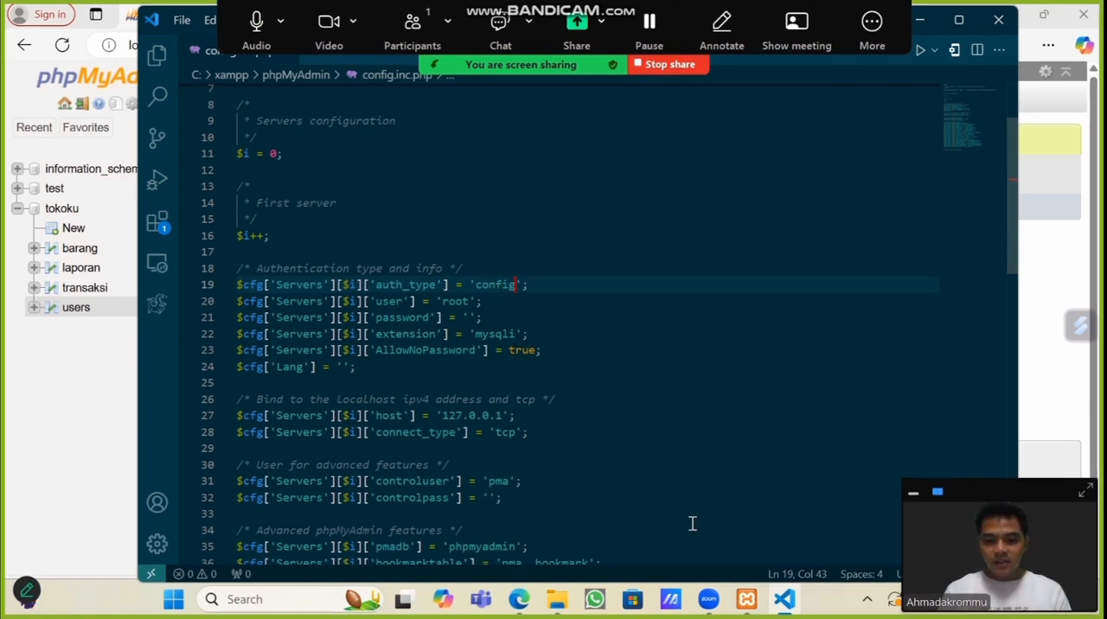
Step: Switch back to phpMyAdmin in the browser, log out of the kasir session and open the tokoku database
left_click(523, 603)
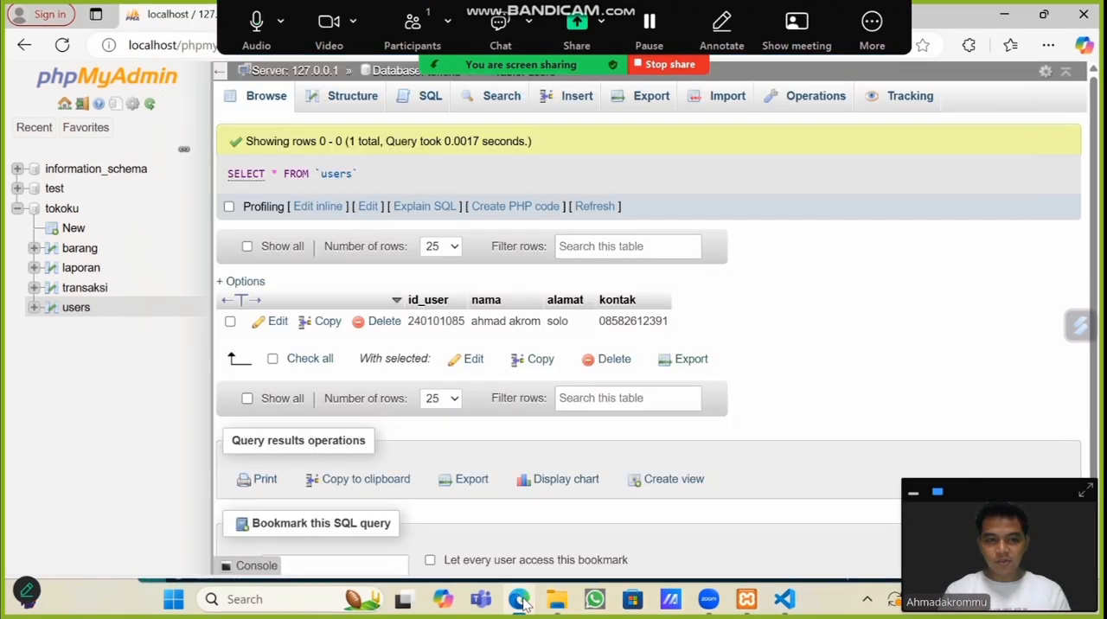
left_click(83, 104)
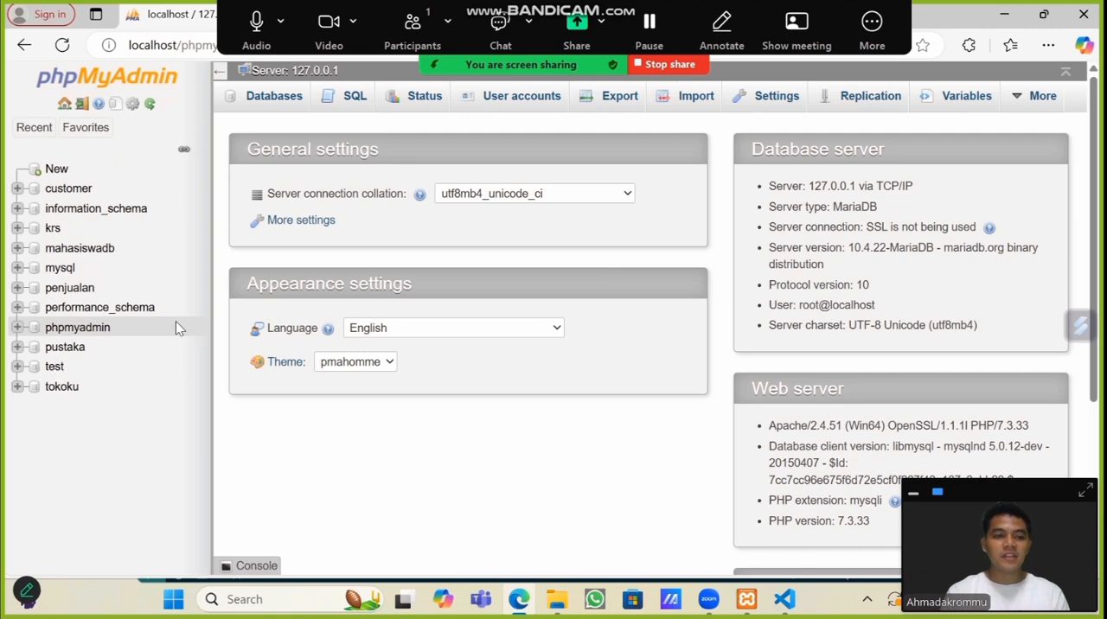
left_click(57, 391)
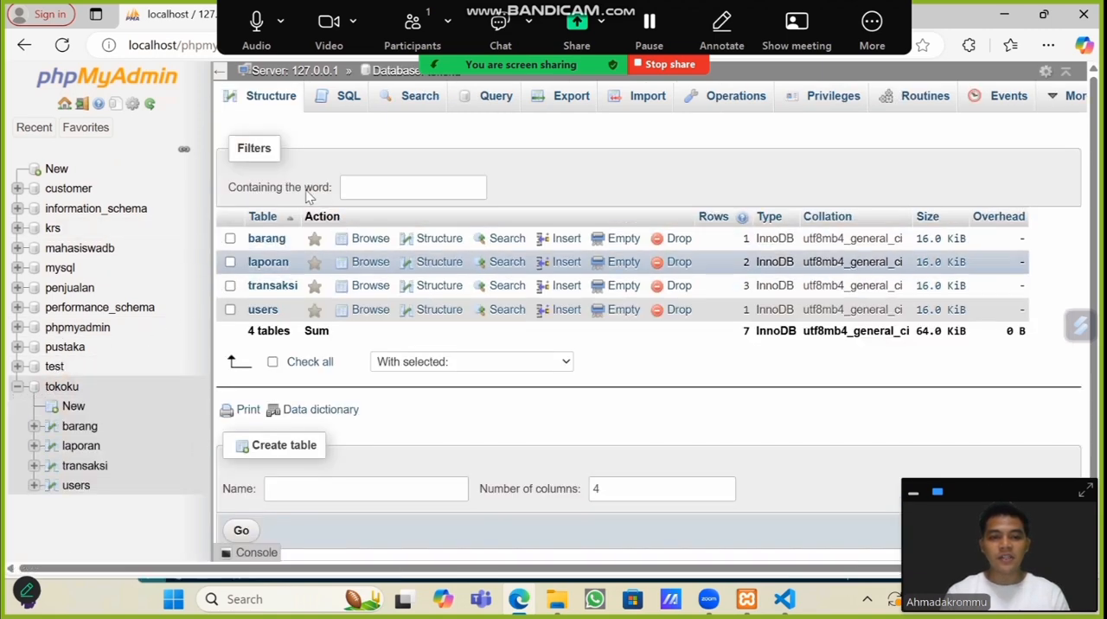
Step: Start adding a server user account with the user name owner
left_click(298, 71)
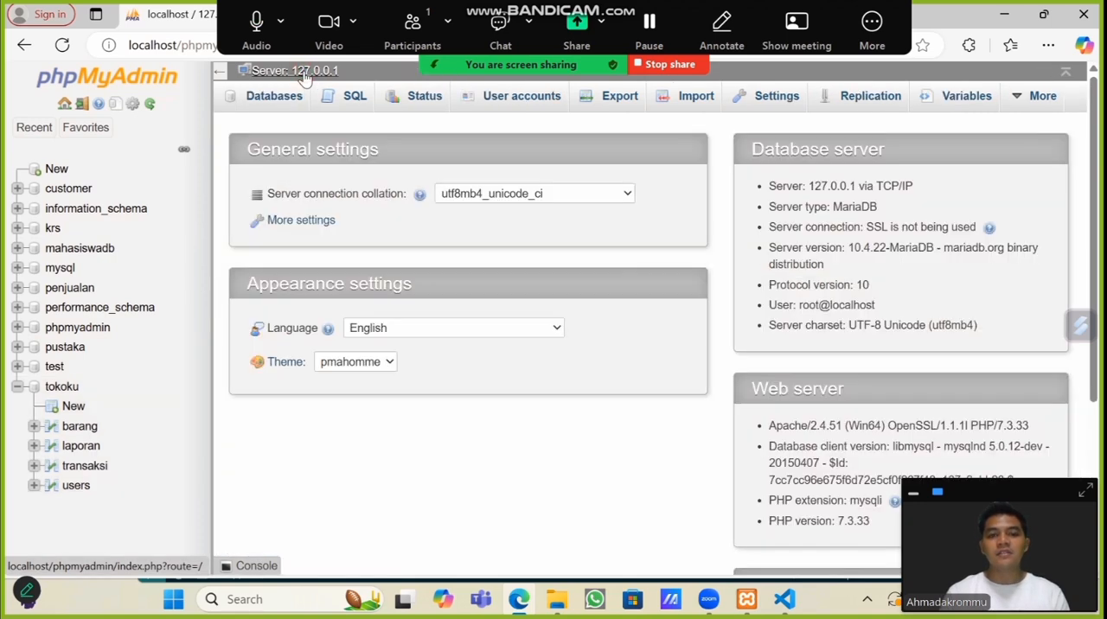
left_click(529, 103)
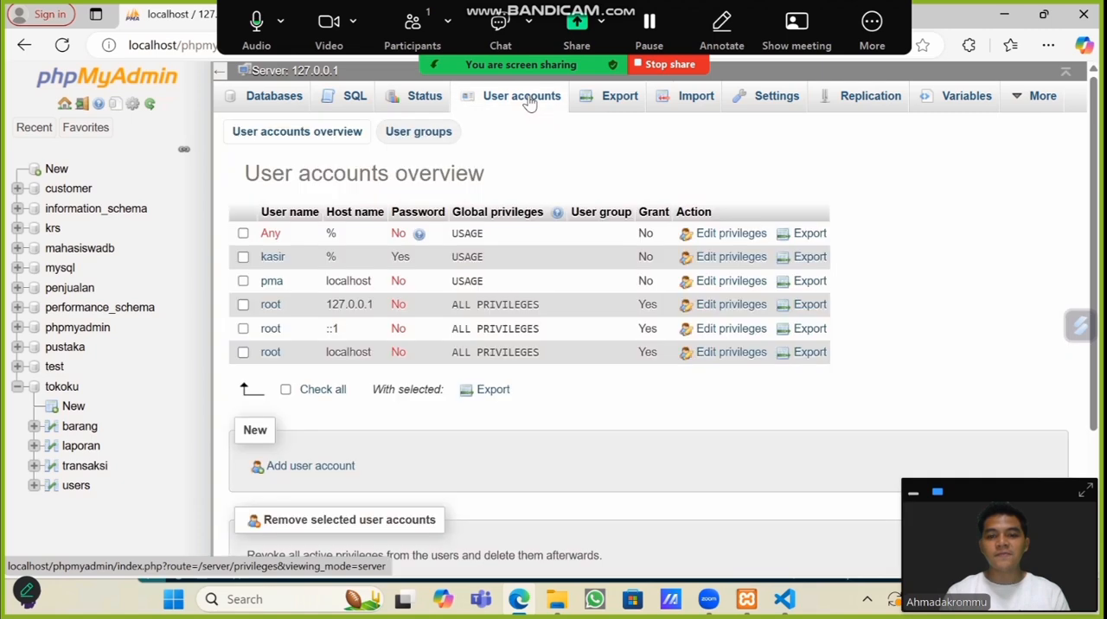
left_click(307, 467)
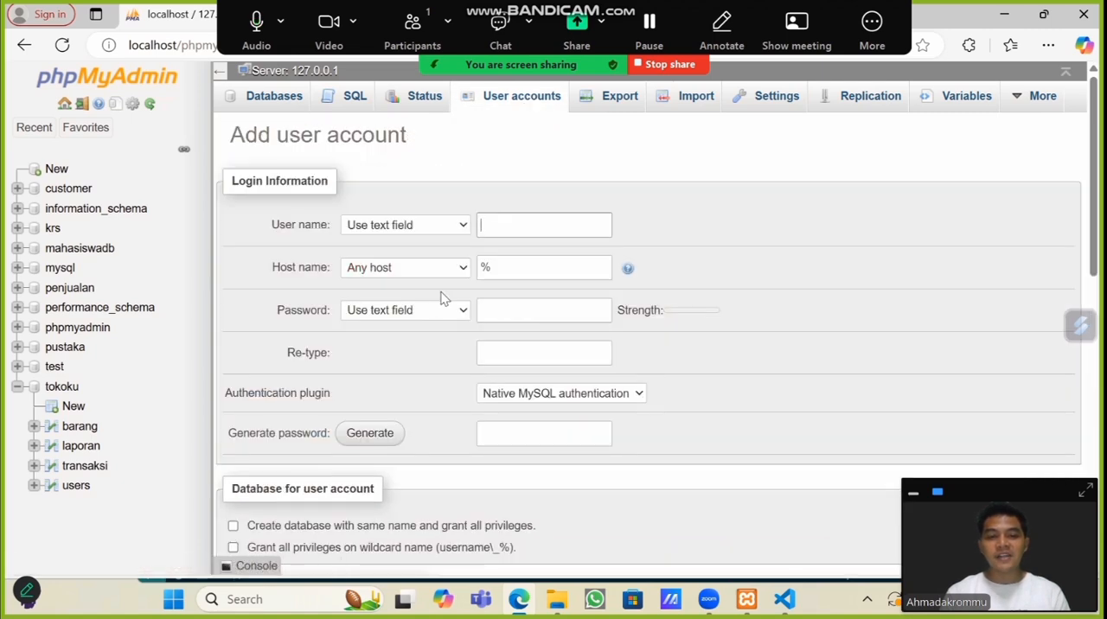
left_click(499, 224)
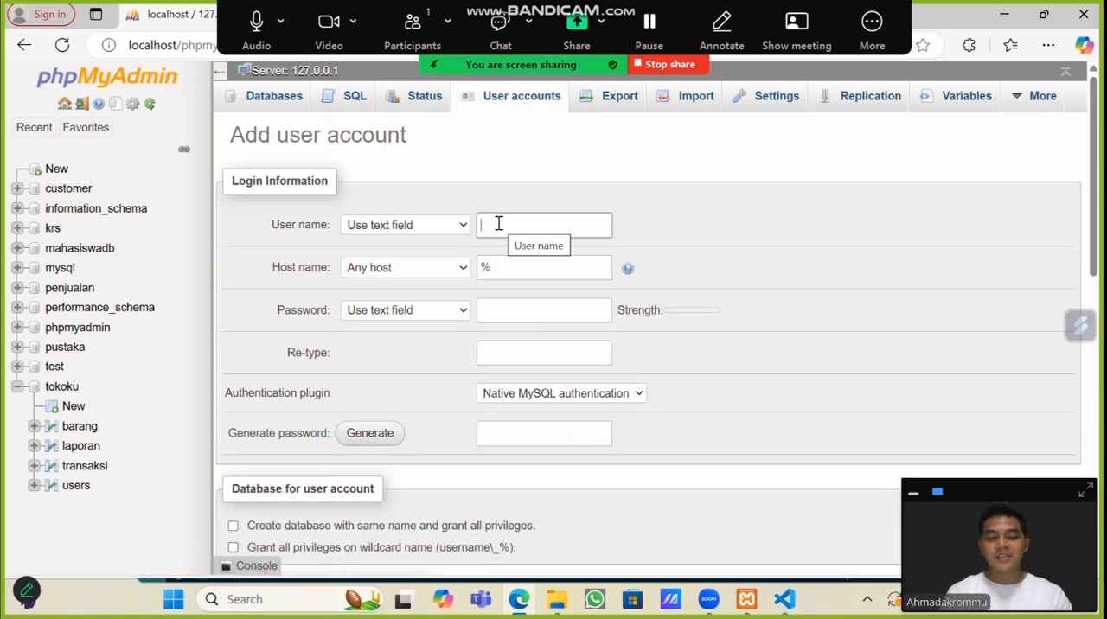
type("owner")
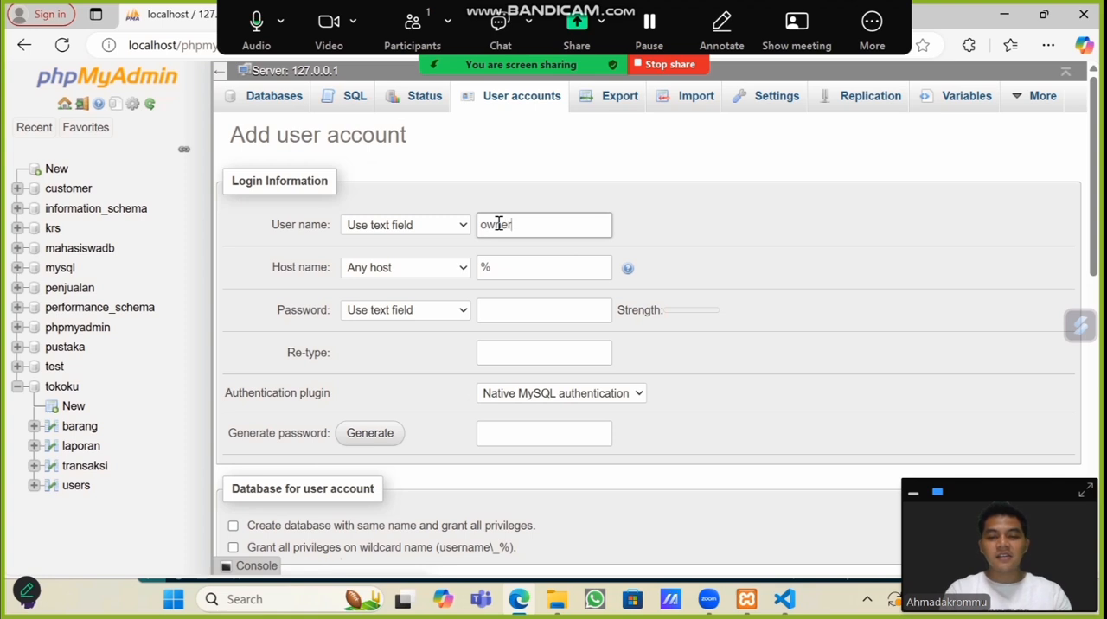
Step: Enter and re-type the password for owner and create the account without any global privileges
left_click(512, 313)
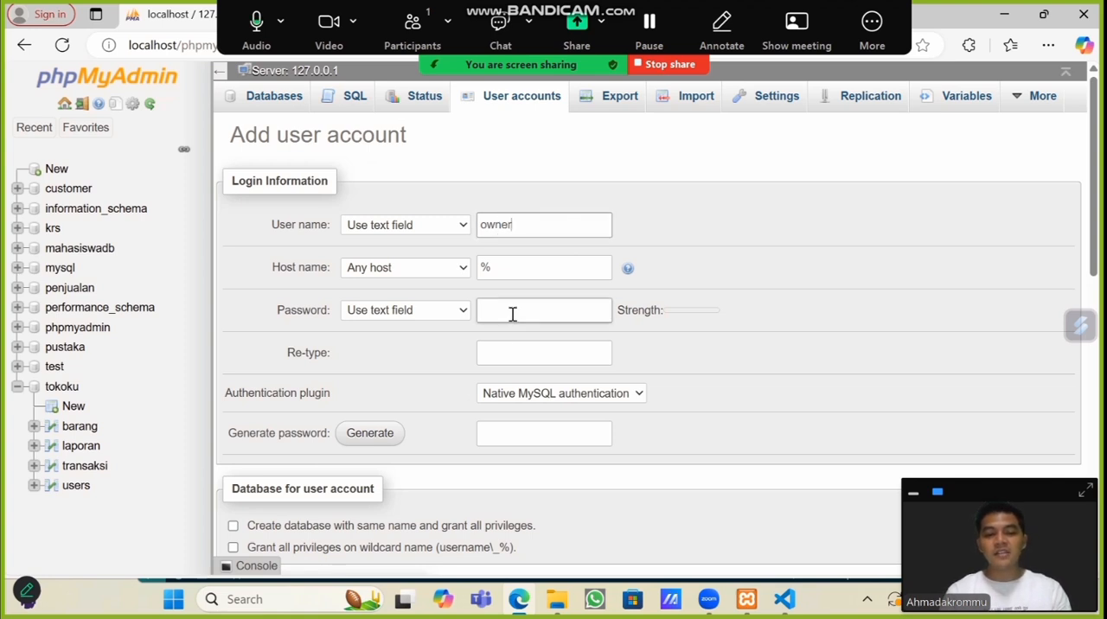
type("12")
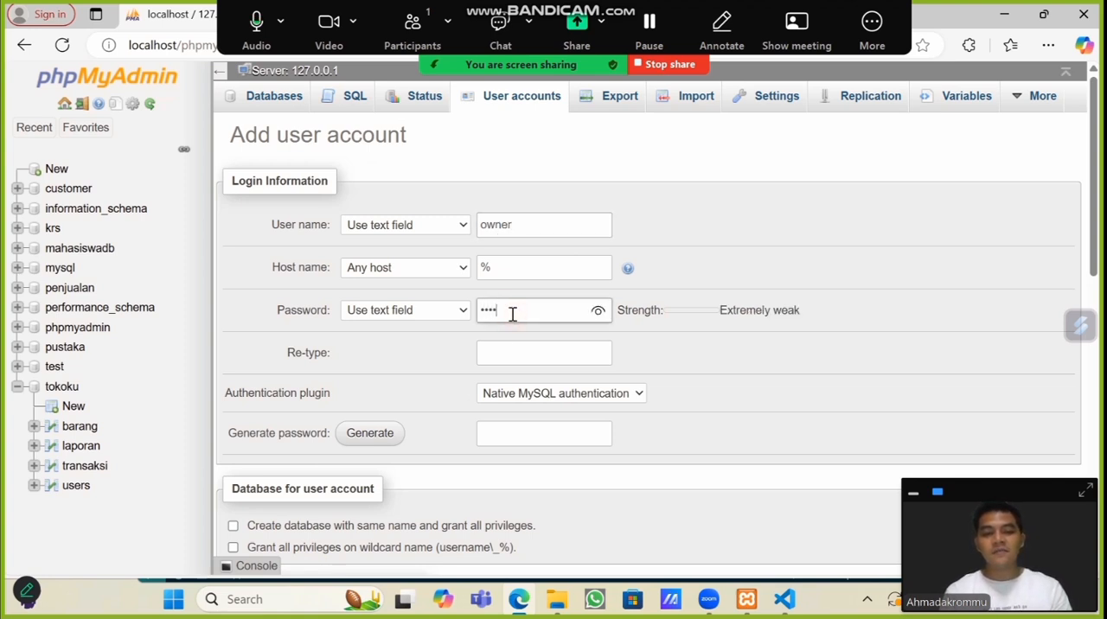
left_click(508, 350)
type("1234")
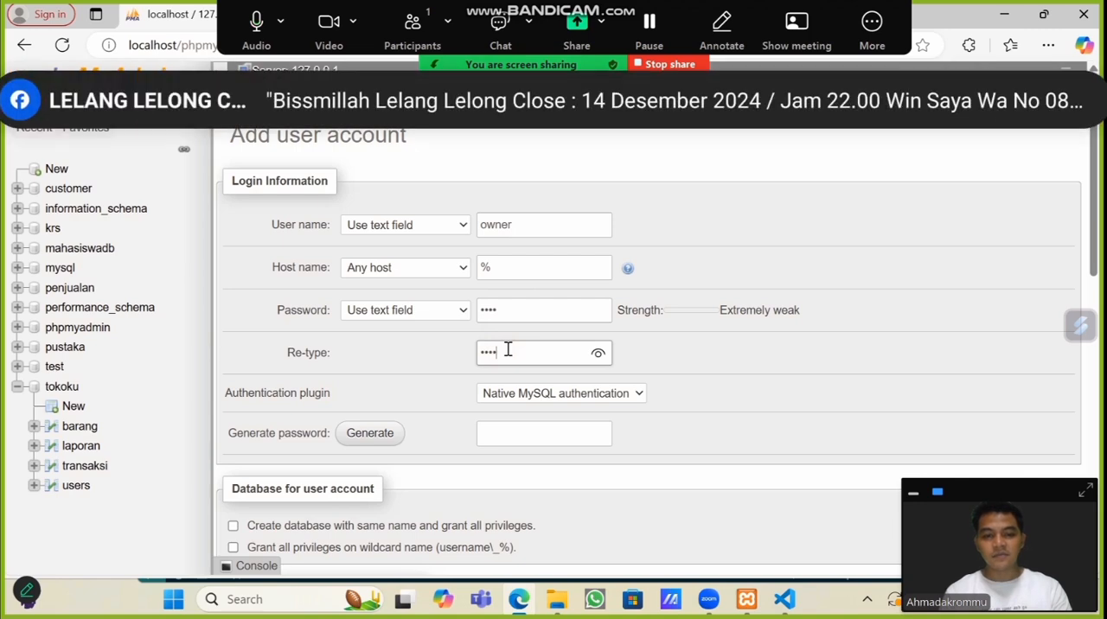
scroll(297, 560, "down", 4)
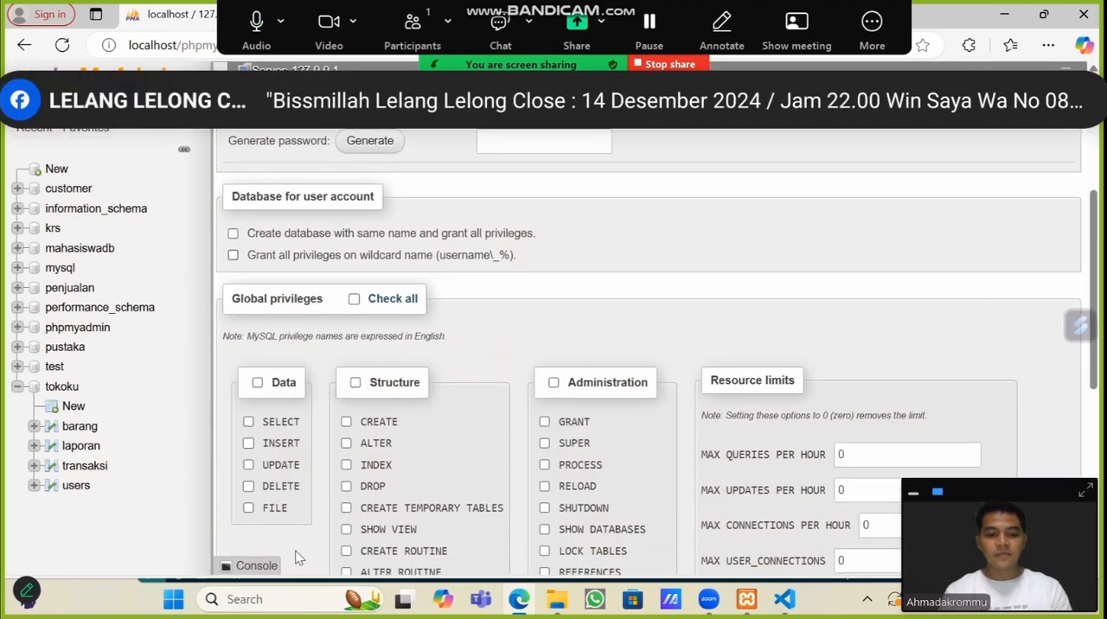
scroll(297, 560, "down", 5)
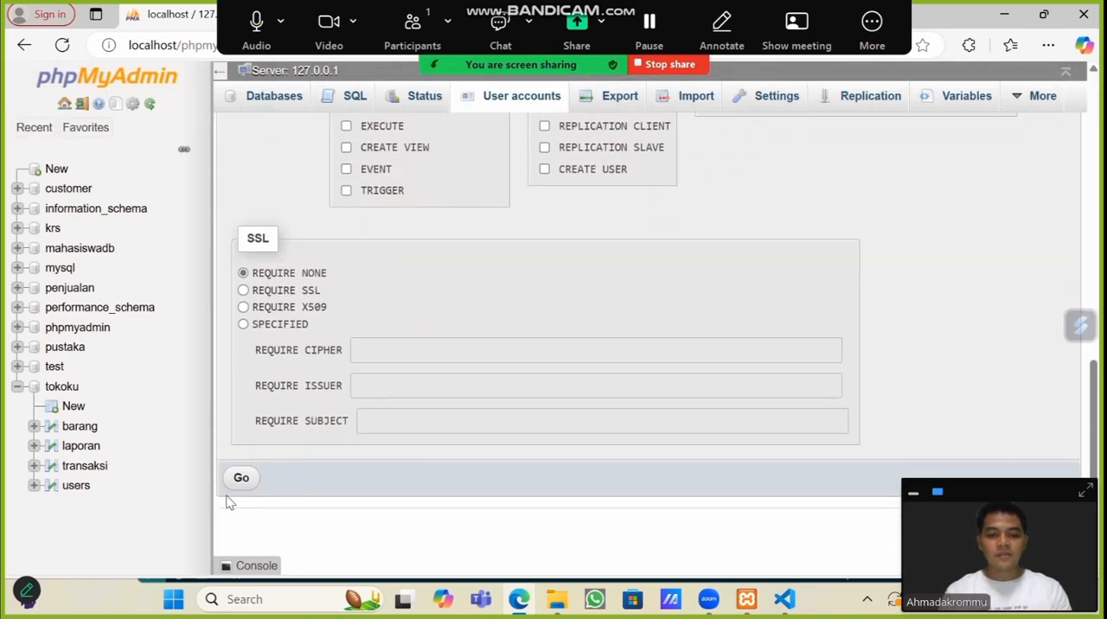
scroll(233, 509, "up", 1)
left_click(241, 509)
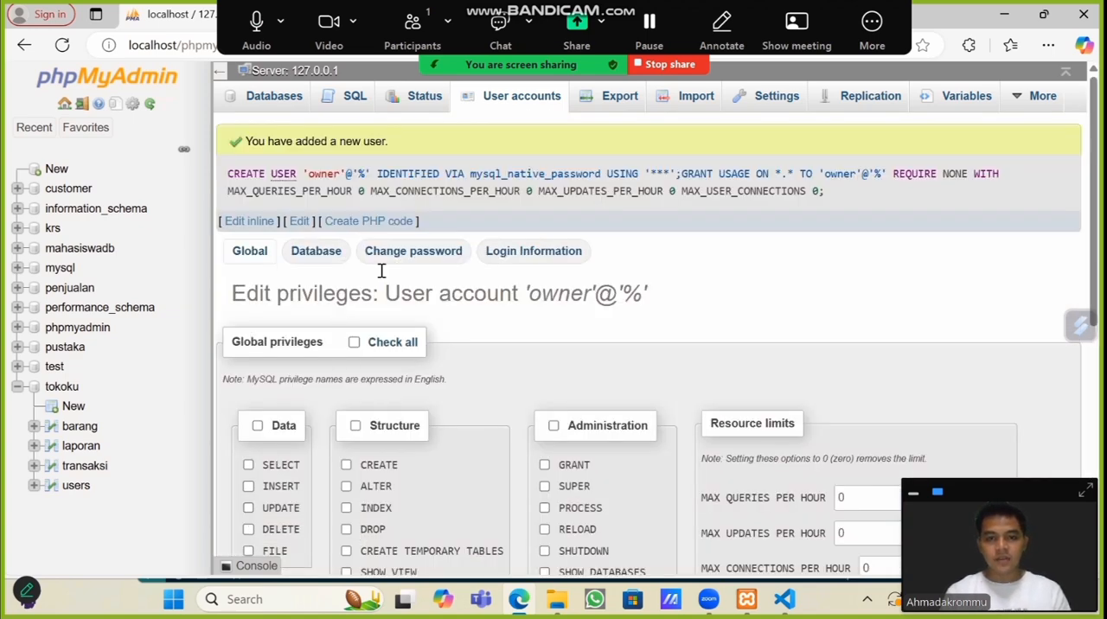
Step: Open the database-specific privileges of the owner account for the tokoku database
left_click(524, 93)
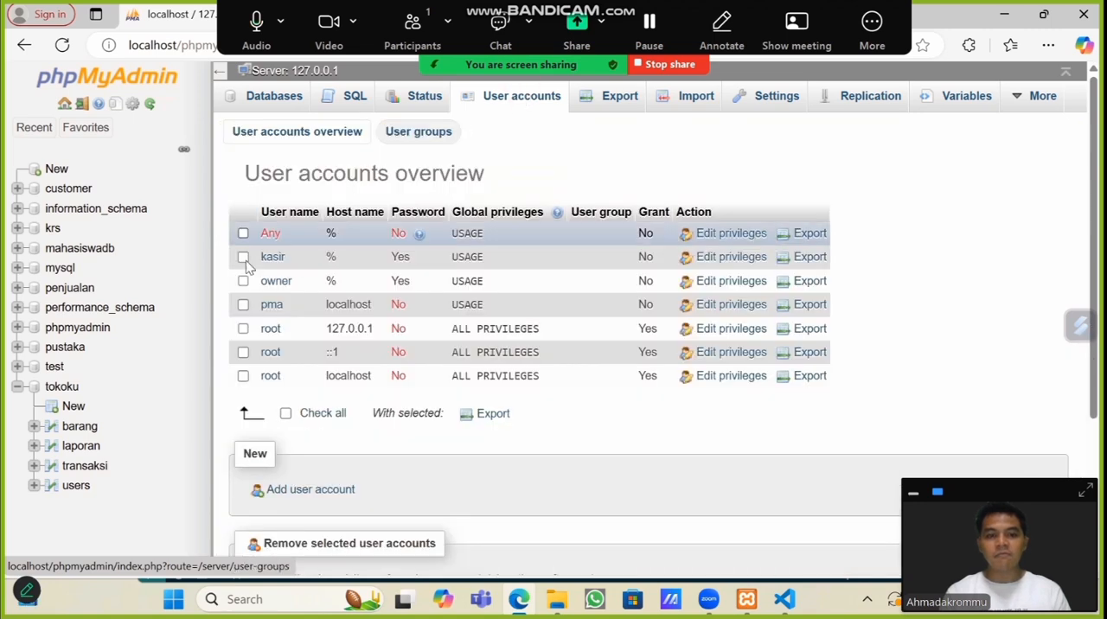
left_click(736, 289)
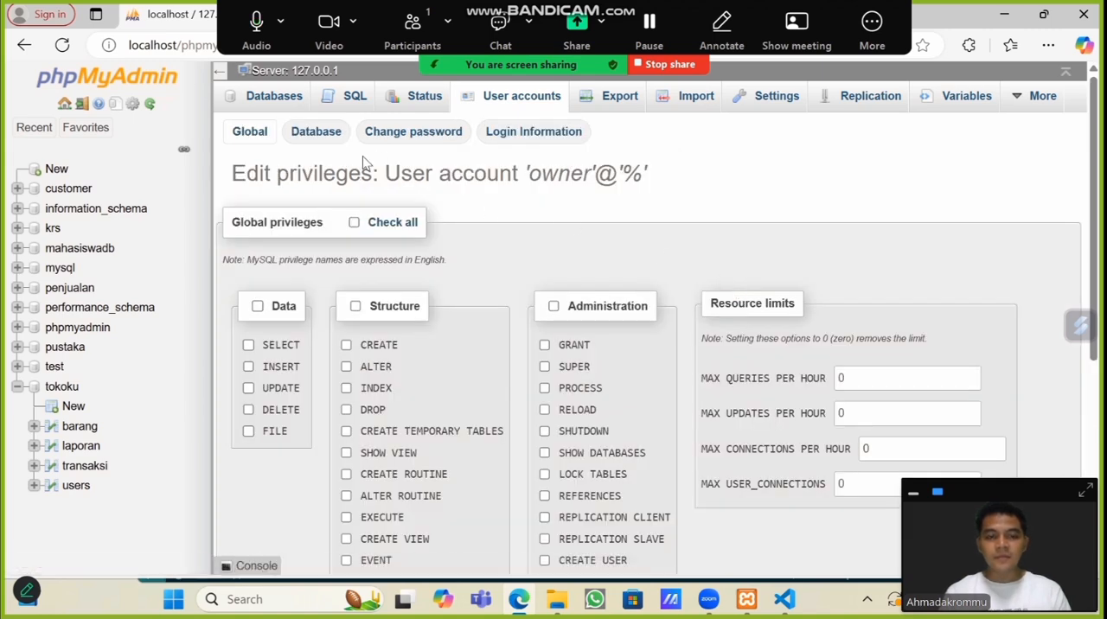
left_click(315, 132)
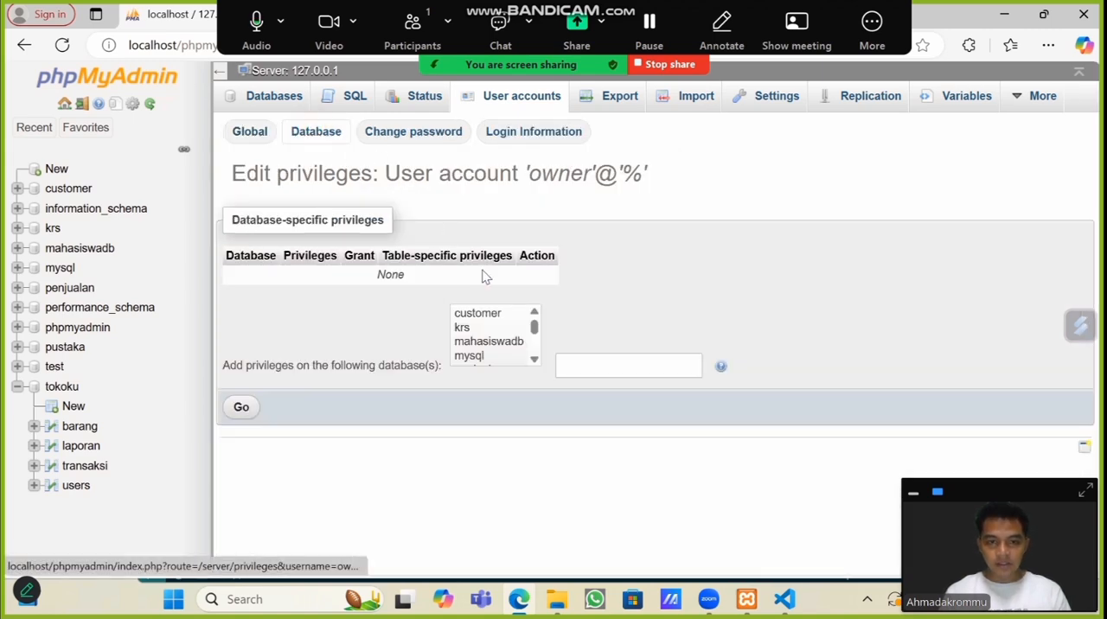
left_click_drag(538, 334, 542, 371)
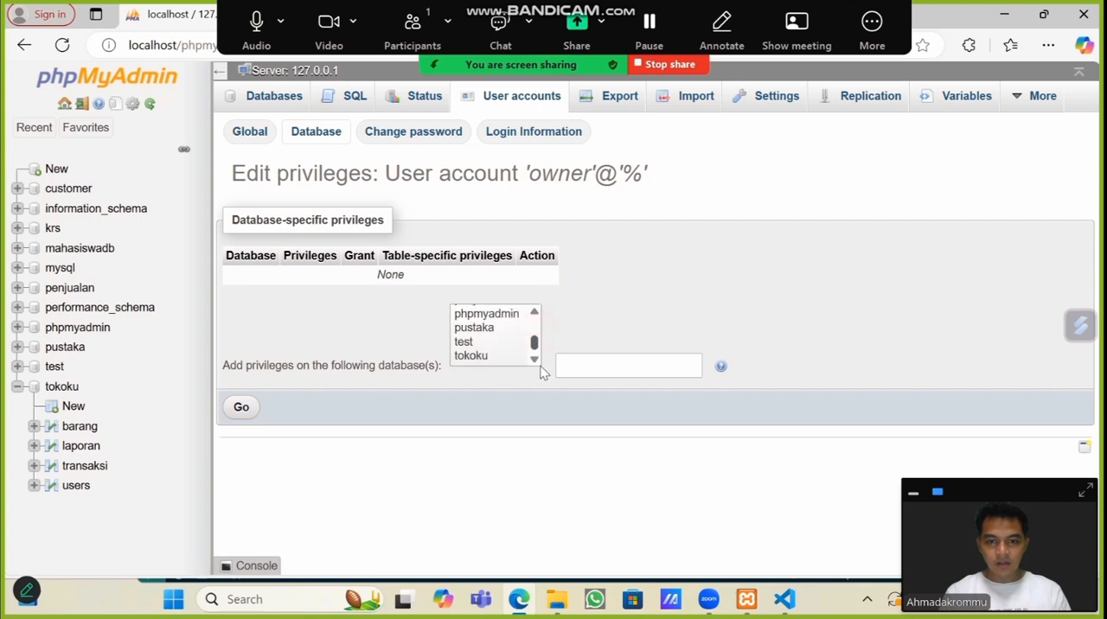
left_click(489, 356)
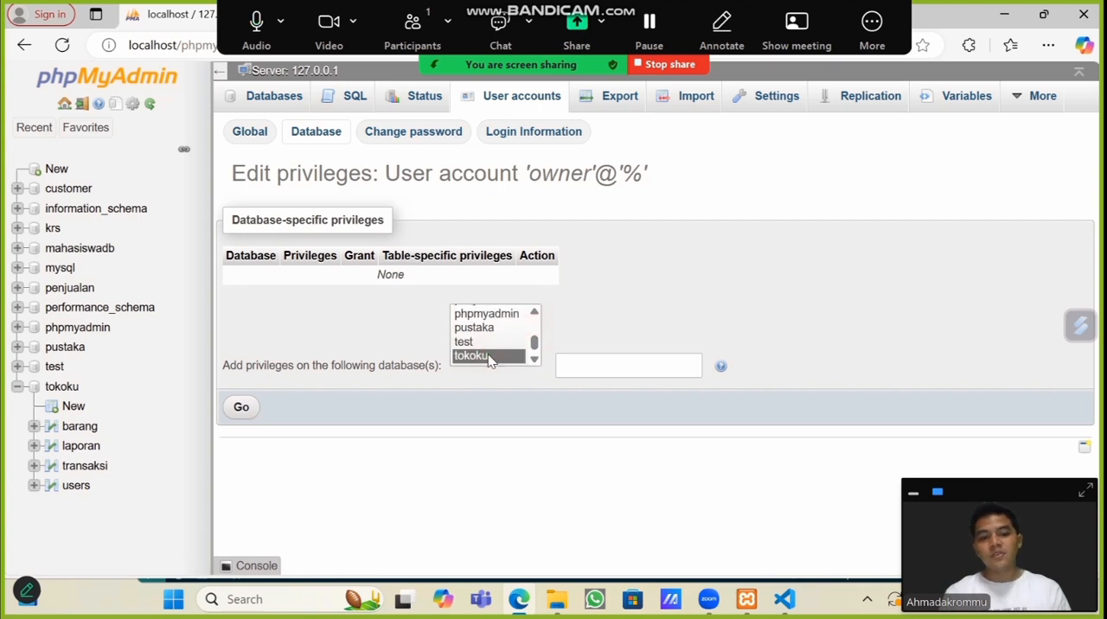
left_click(241, 406)
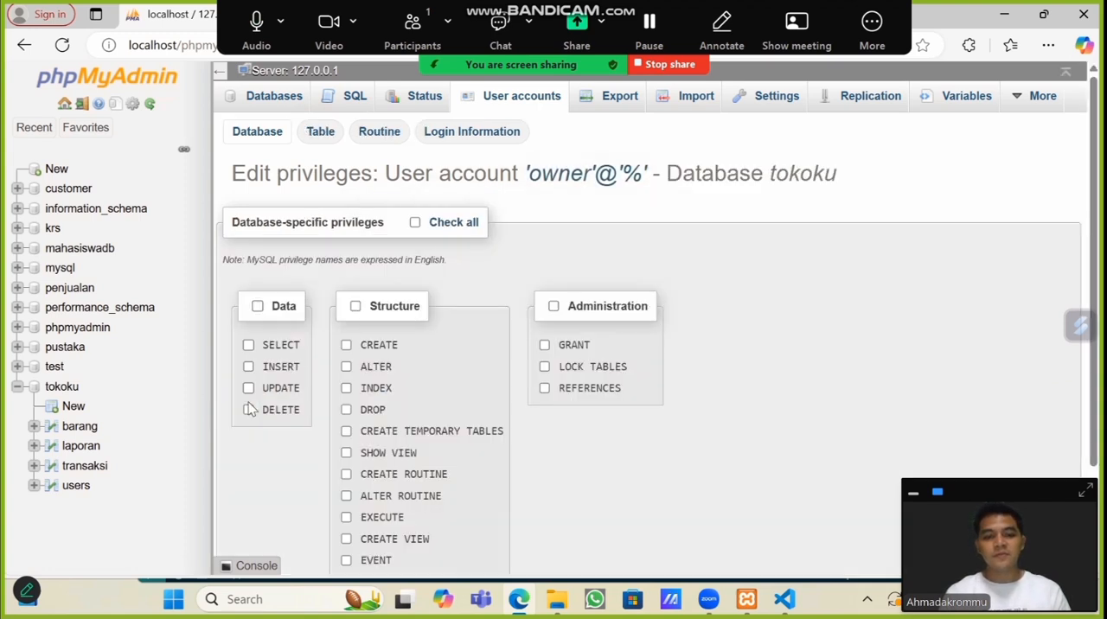
Step: Grant owner SELECT on all columns and SHOW VIEW on the barang table
left_click(319, 134)
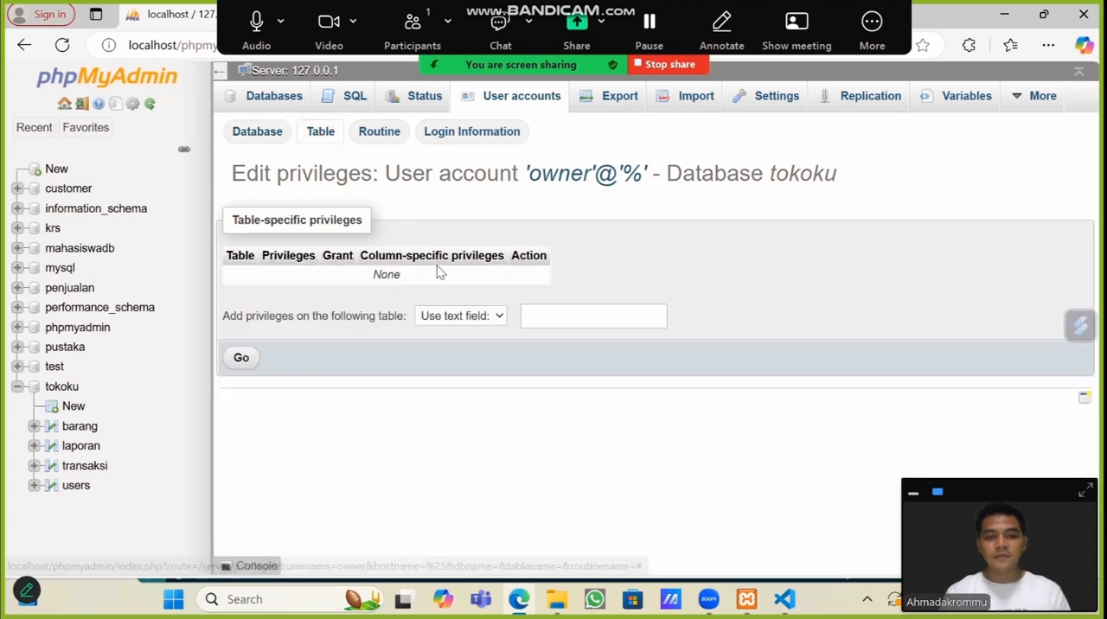
left_click(475, 316)
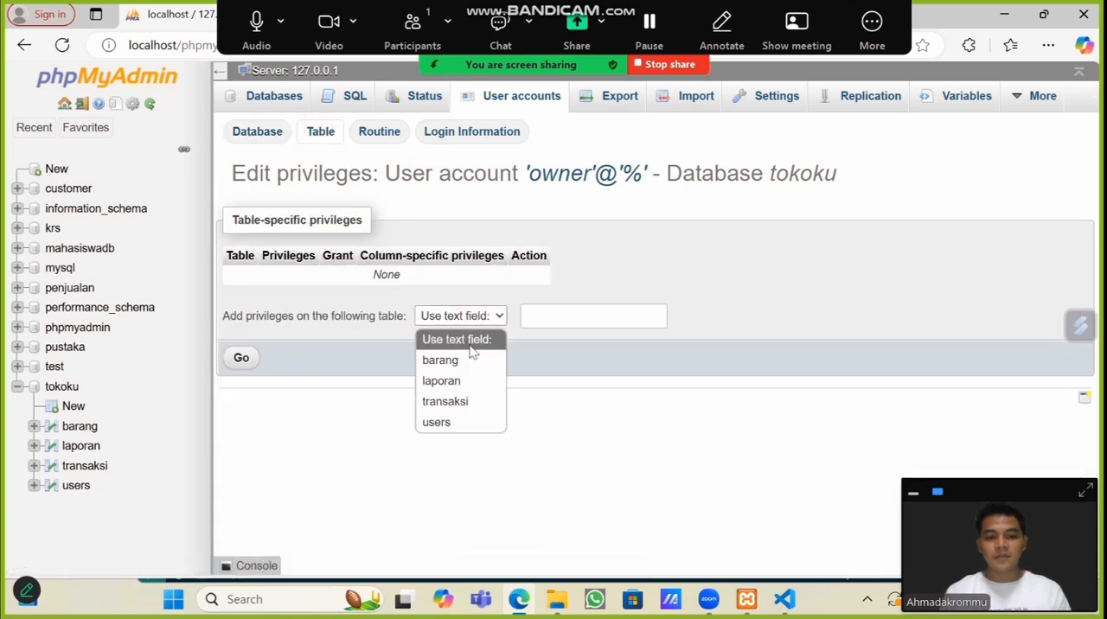
left_click(468, 357)
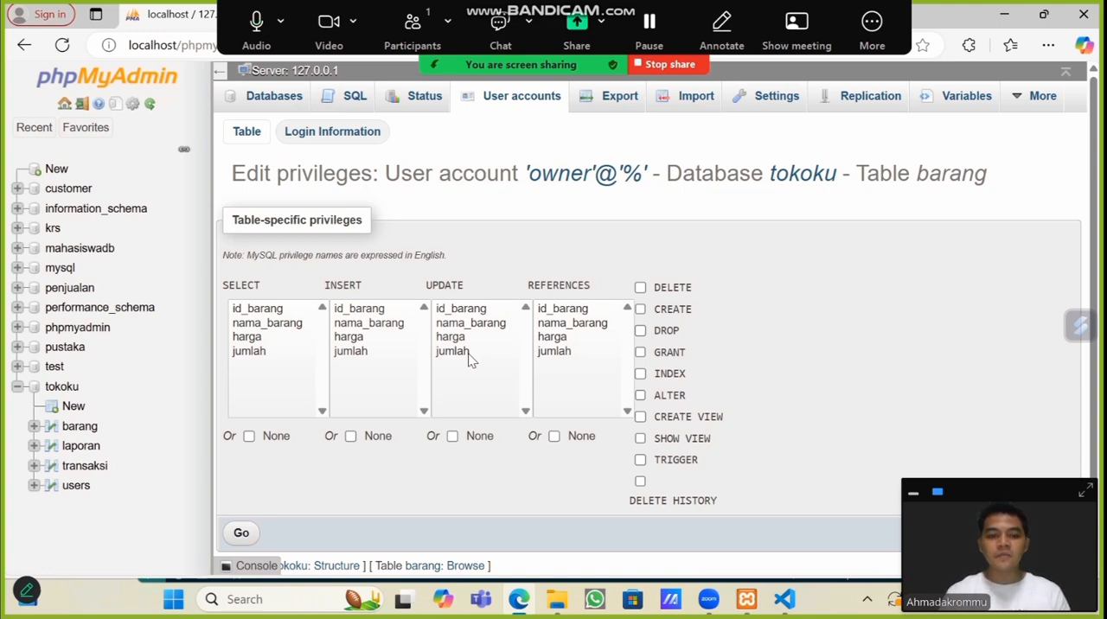
left_click(256, 351)
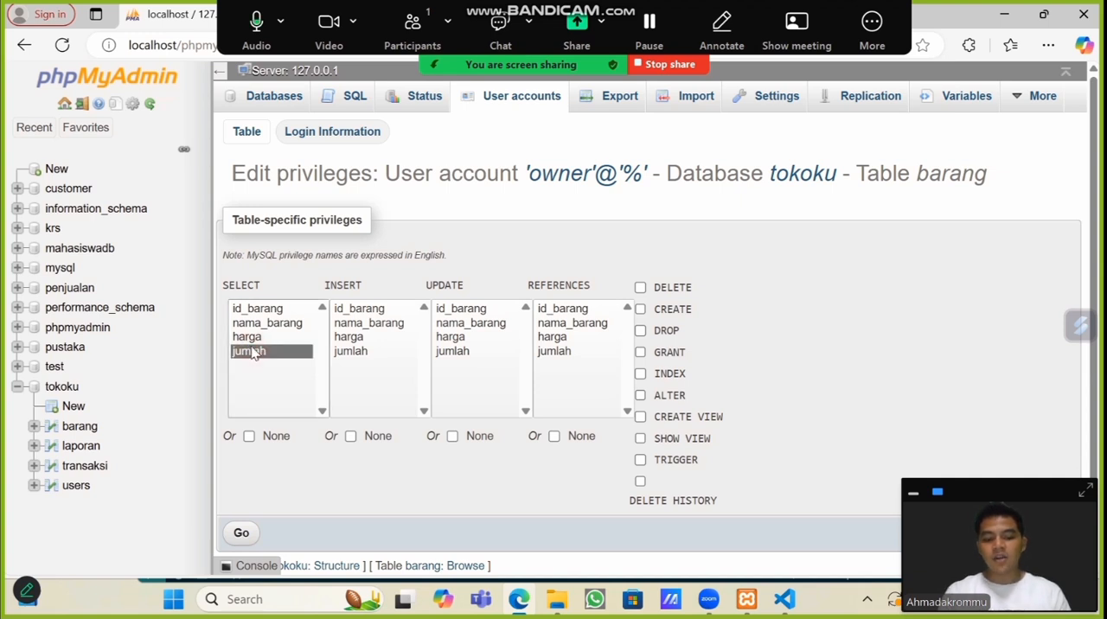
key("ctrl+a")
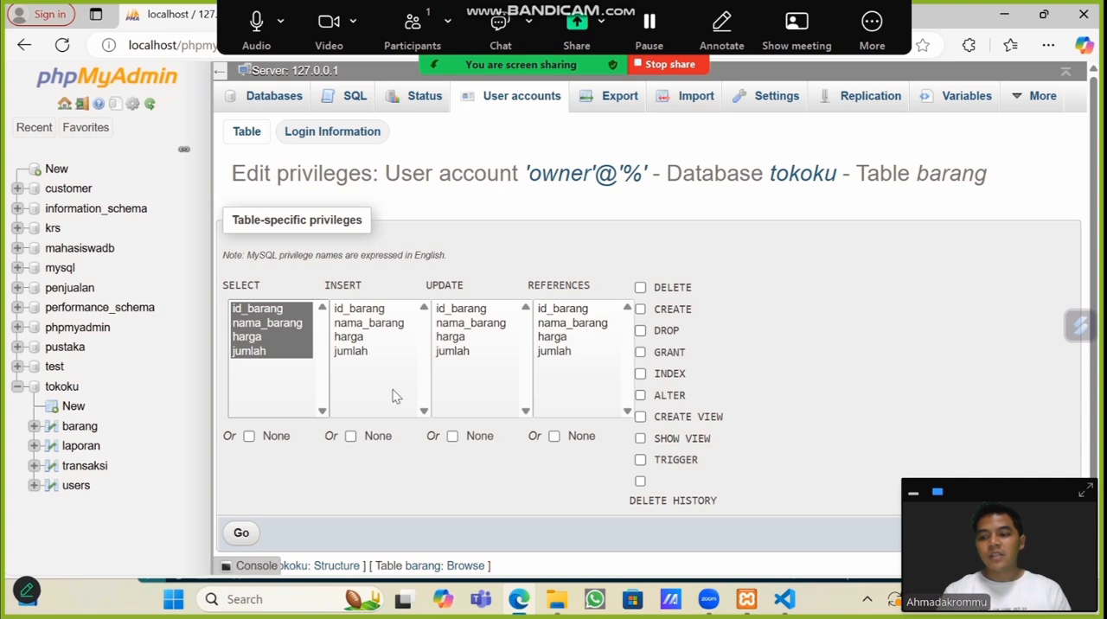
left_click(641, 439)
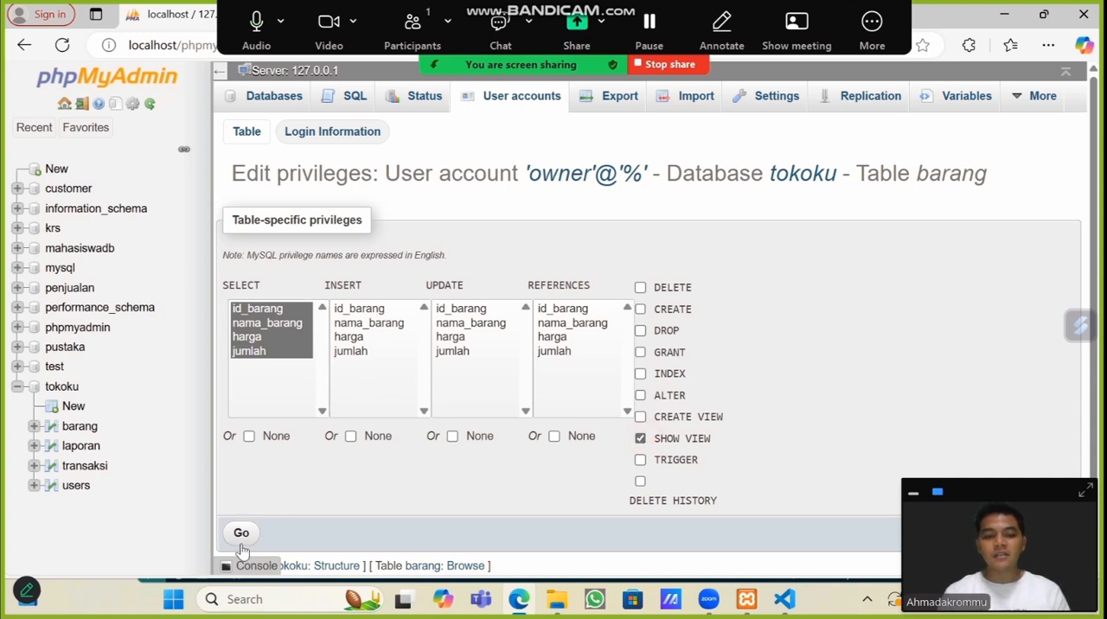
left_click(242, 535)
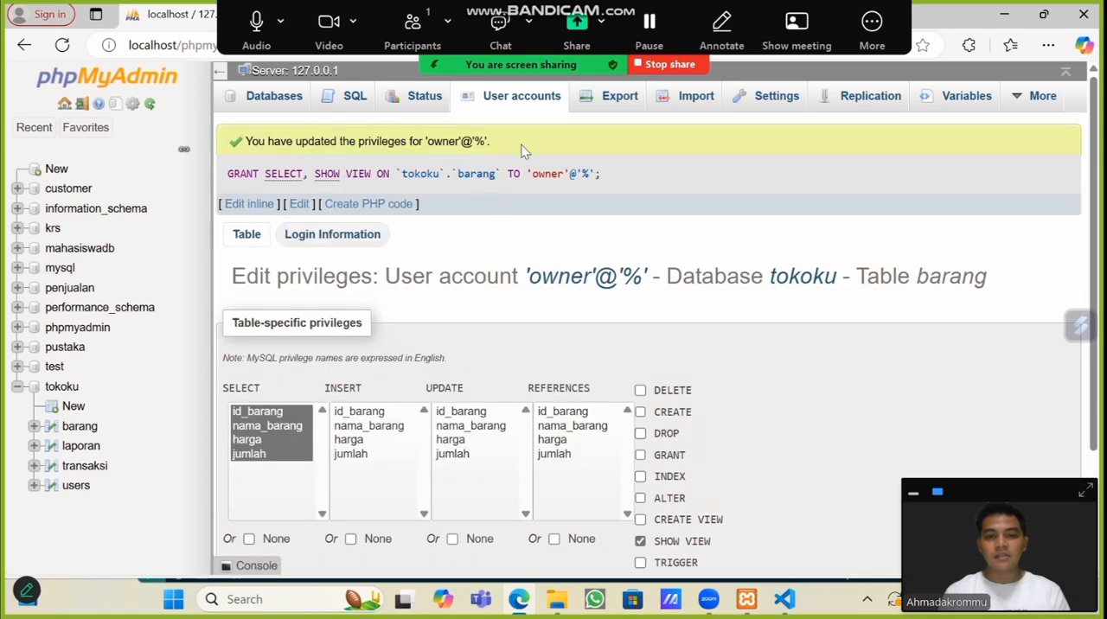
Step: Return to the user accounts overview and open owner's table-specific privileges for the tokoku database
left_click(524, 99)
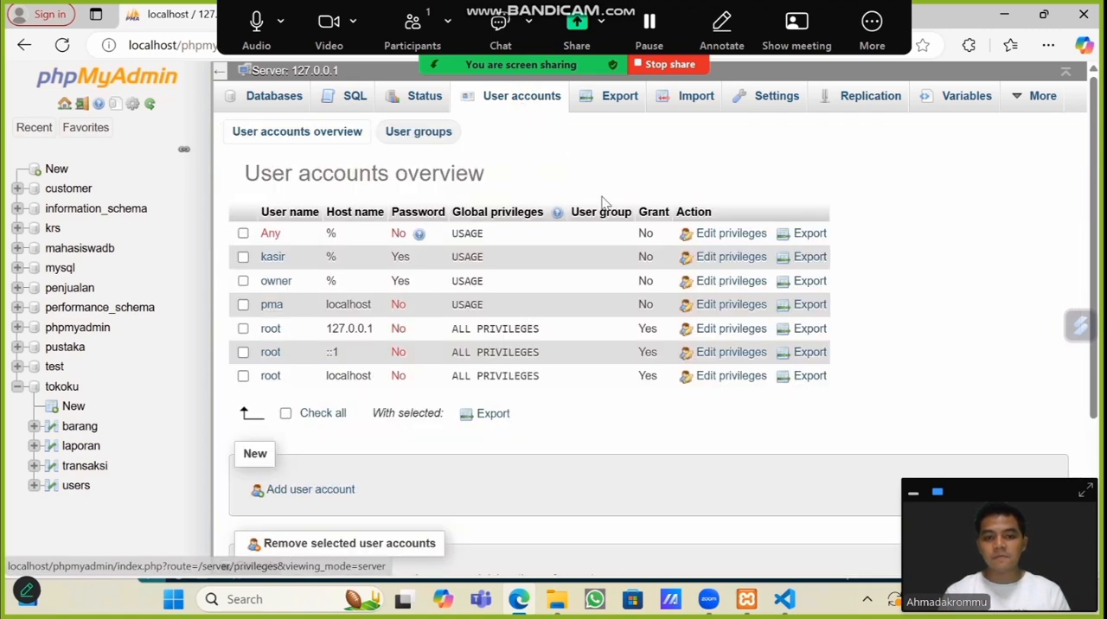
left_click(726, 282)
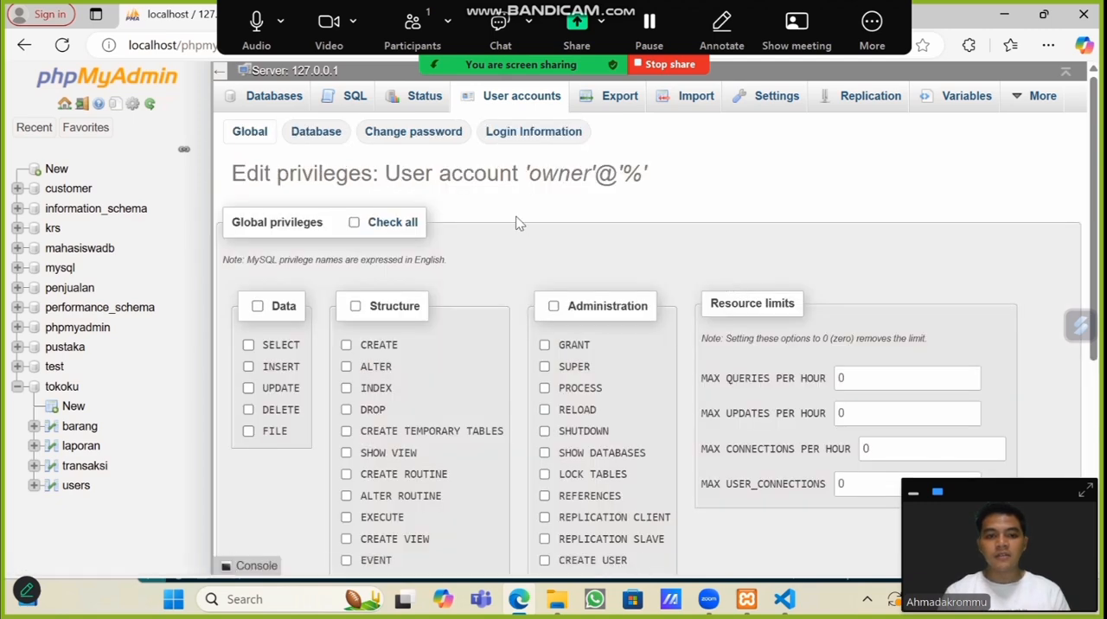
left_click(315, 136)
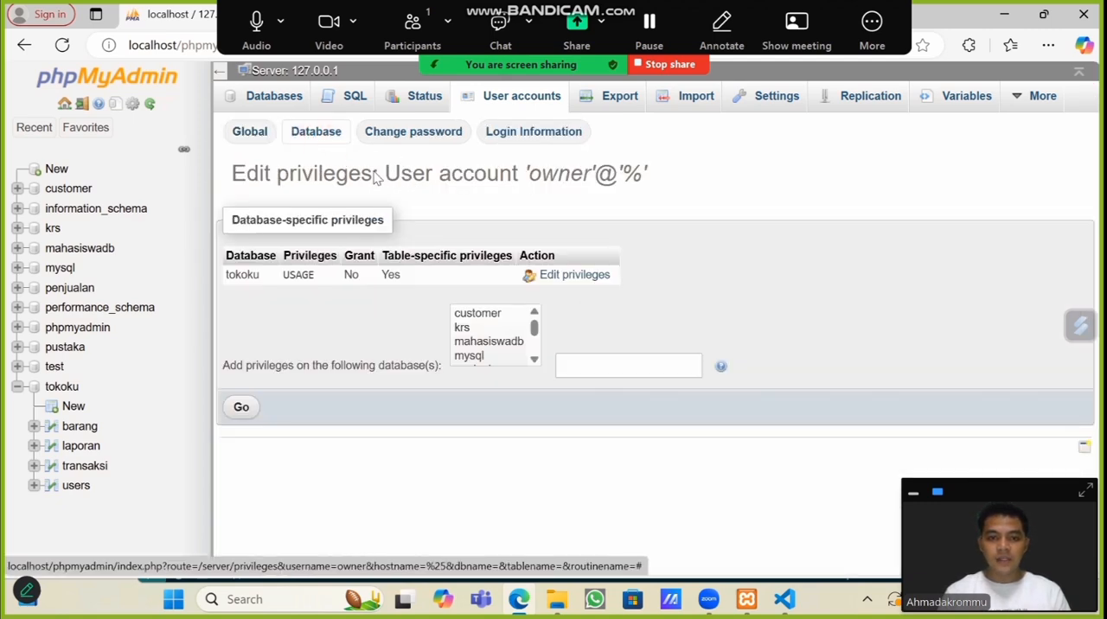
left_click(587, 282)
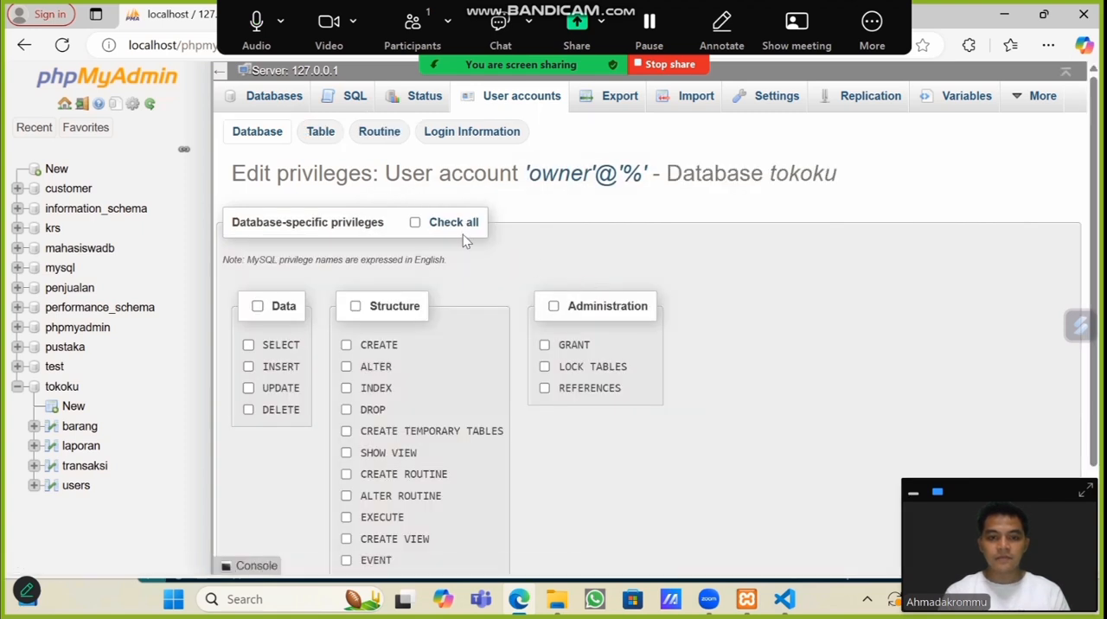
left_click(314, 134)
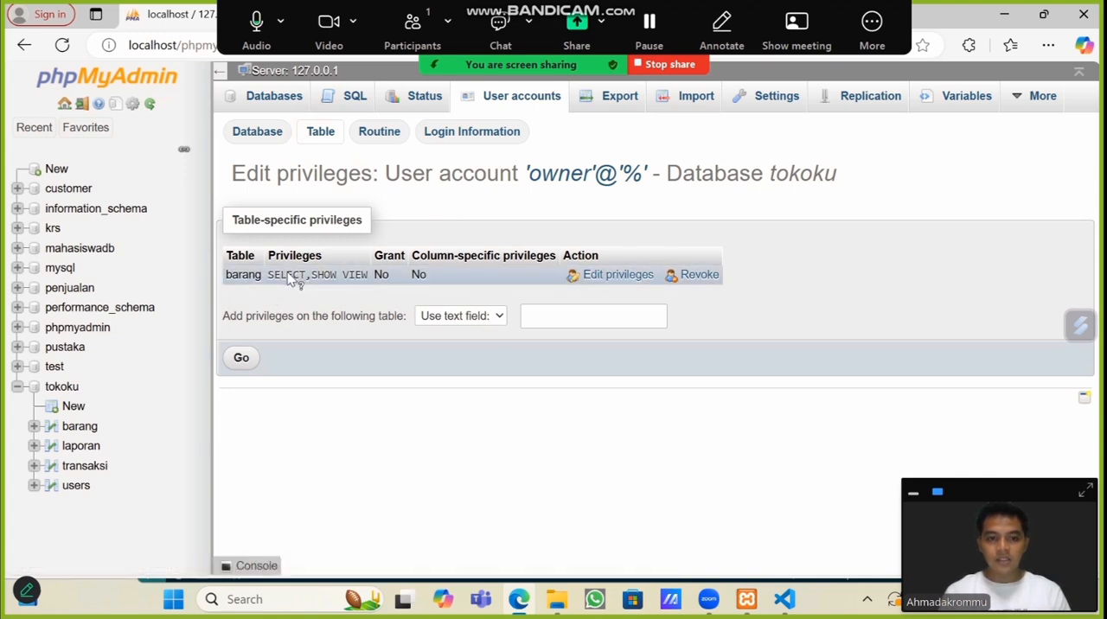
Step: Grant owner SELECT on all columns and SHOW VIEW on the laporan table
left_click(489, 324)
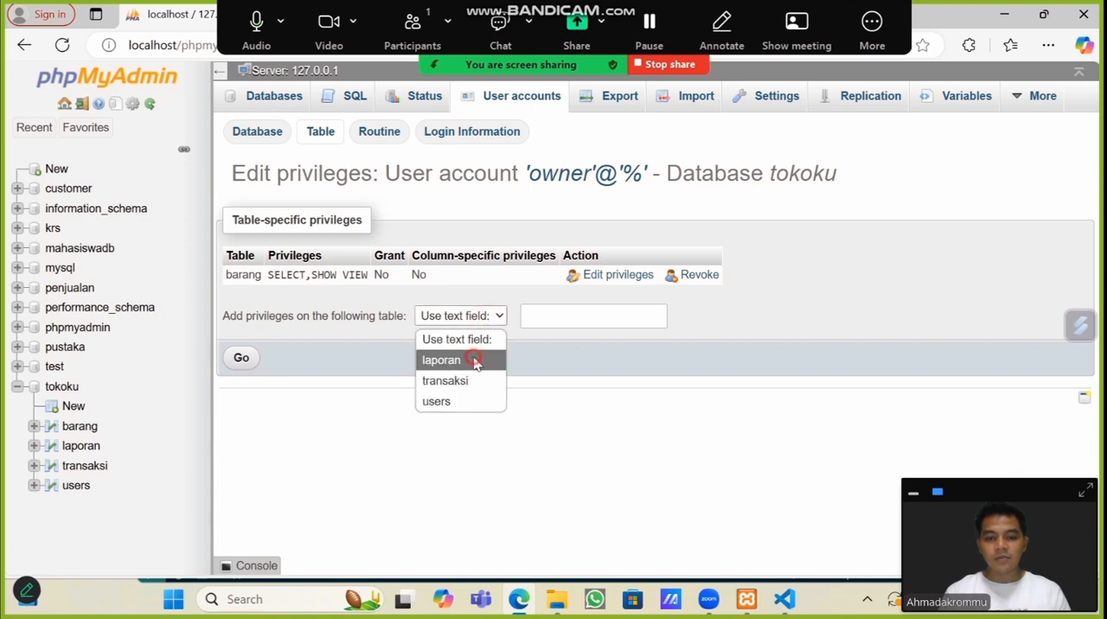
left_click(475, 362)
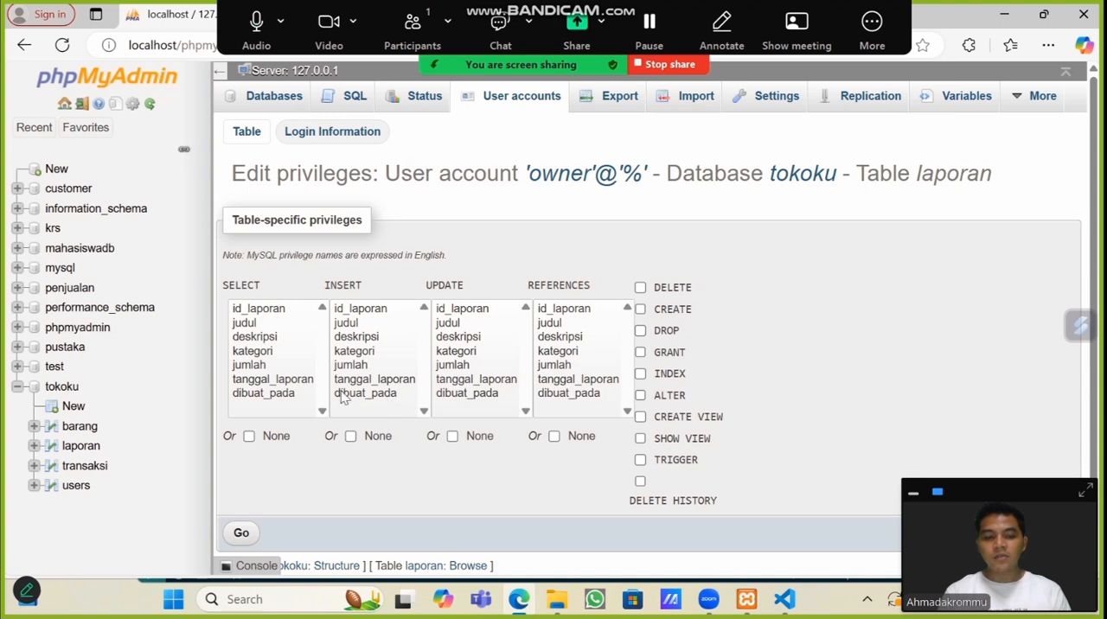
left_click(277, 394)
key("ctrl+a")
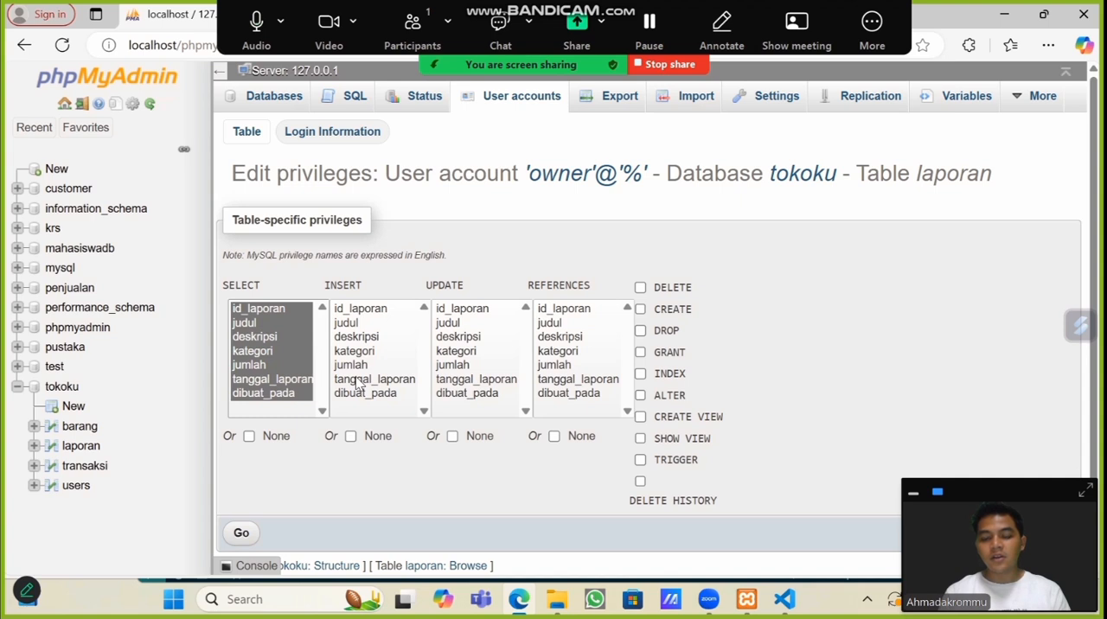
left_click(641, 440)
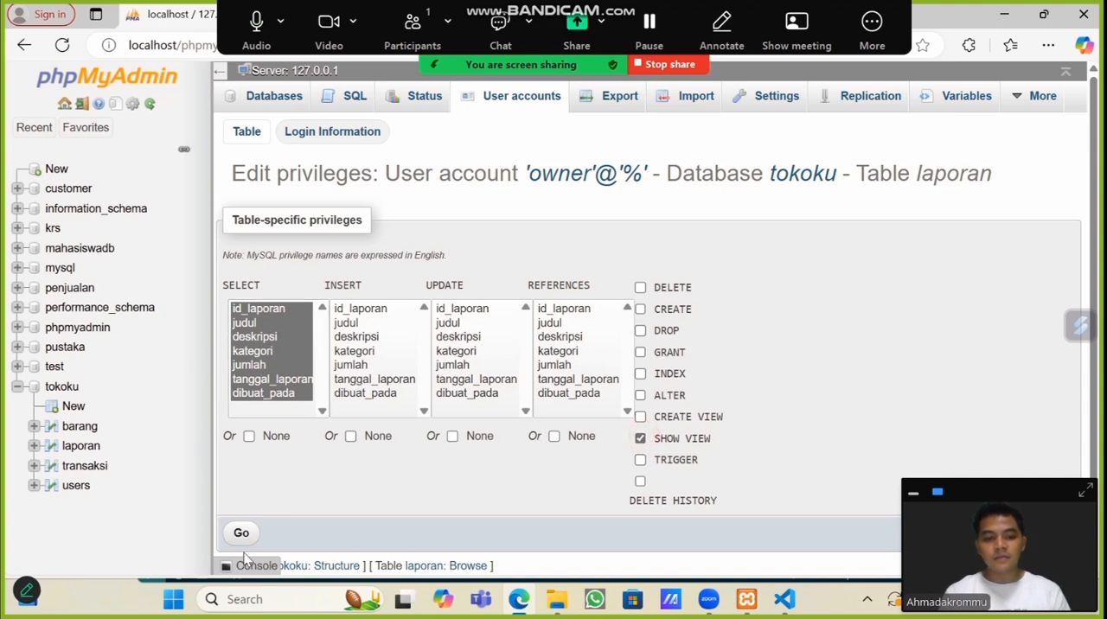
left_click(241, 535)
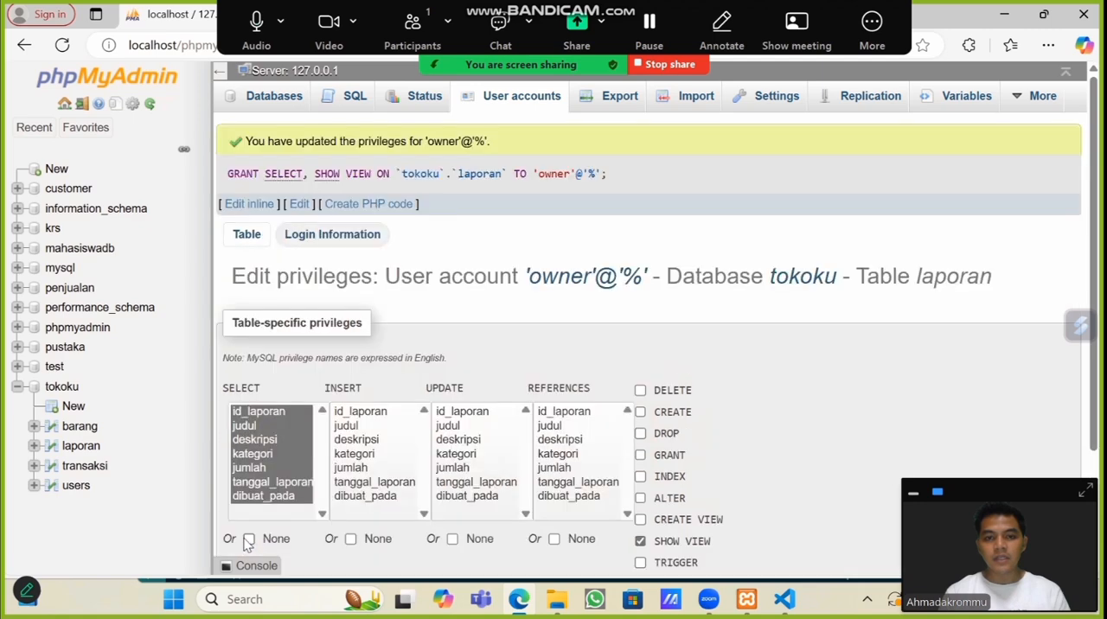
Step: Go back to the accounts list and reopen owner's table-level privileges in tokoku
right_click(534, 102)
left_click(515, 106)
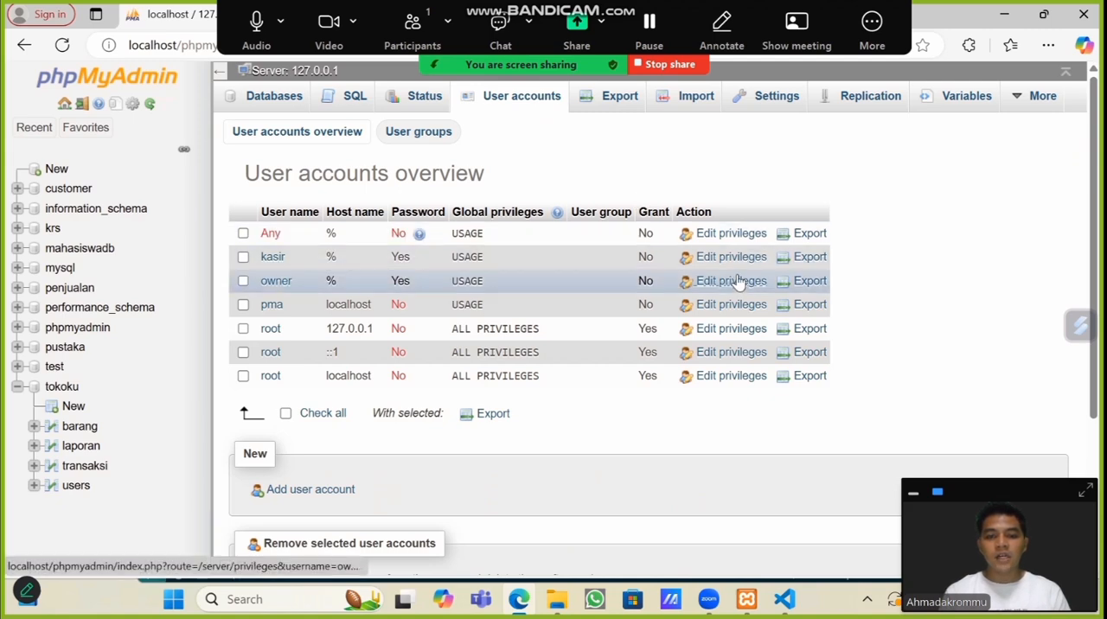
left_click(738, 282)
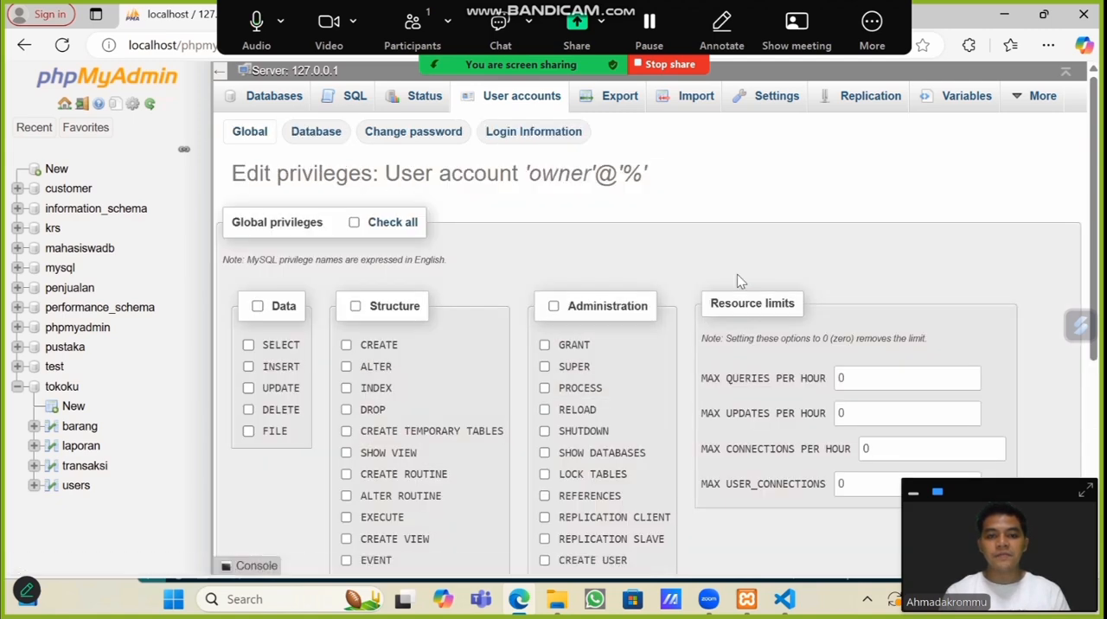
left_click(309, 139)
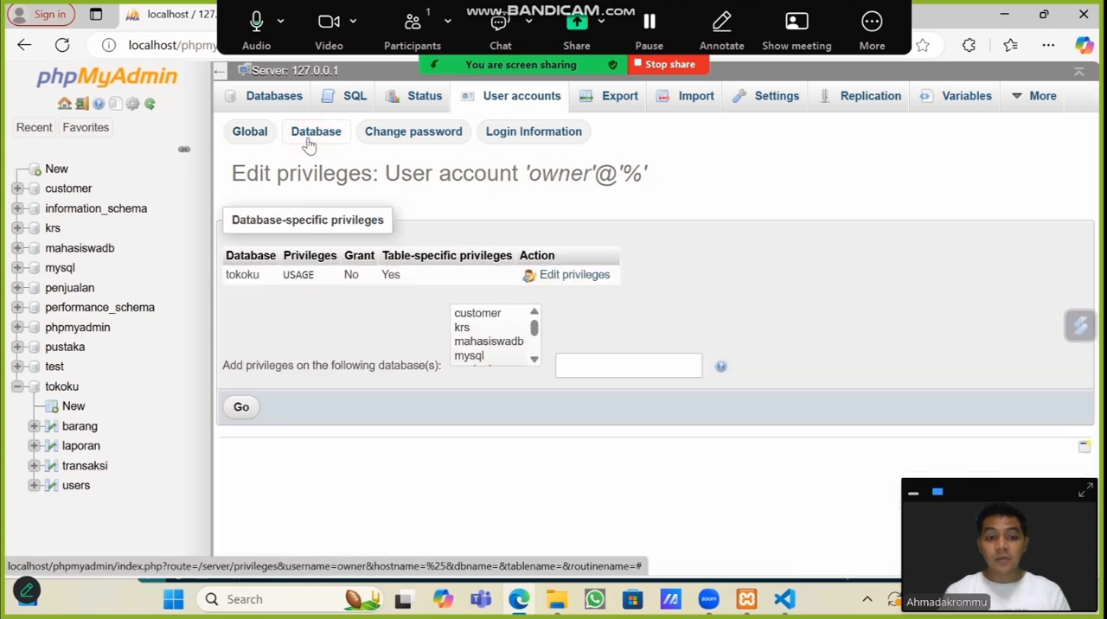
left_click(568, 278)
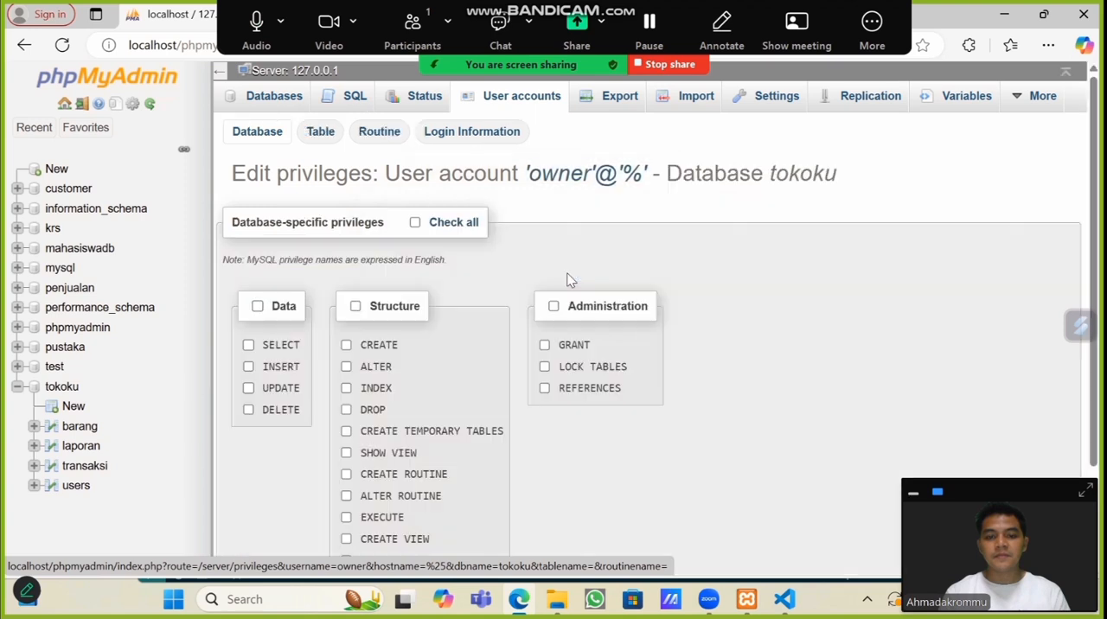
left_click(322, 143)
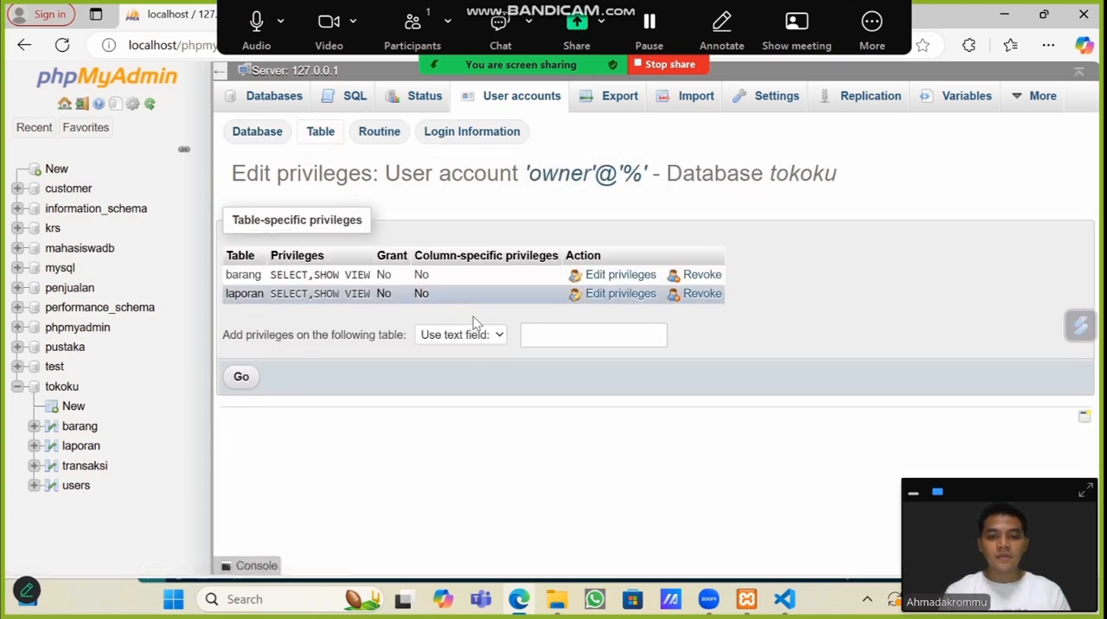
Step: Grant owner SELECT and UPDATE on all columns plus DELETE on the transaksi table
left_click(487, 337)
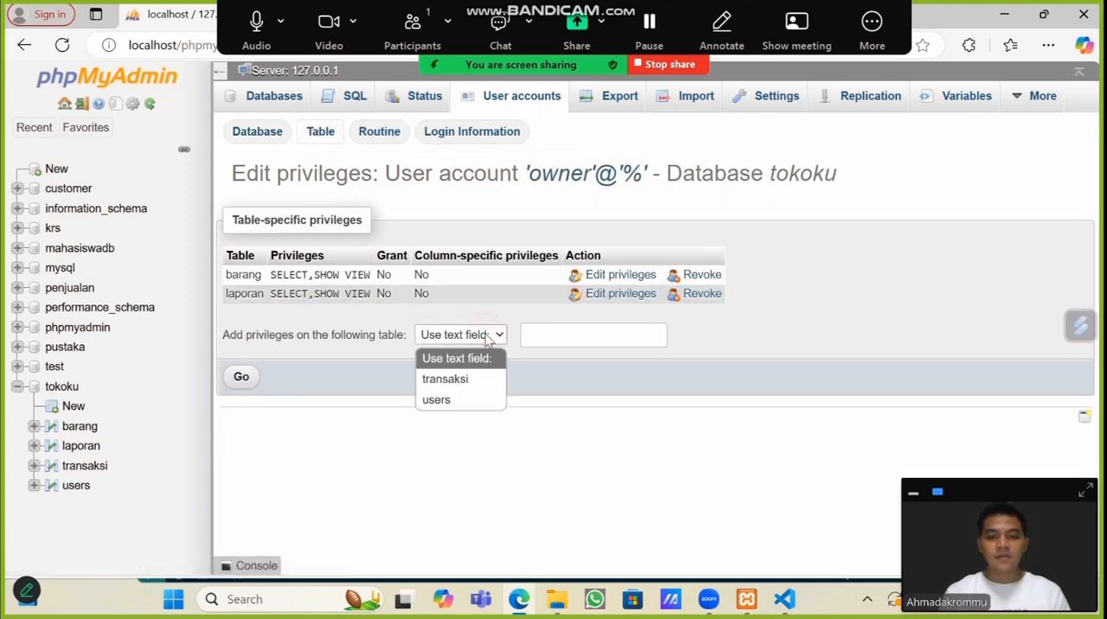
left_click(466, 380)
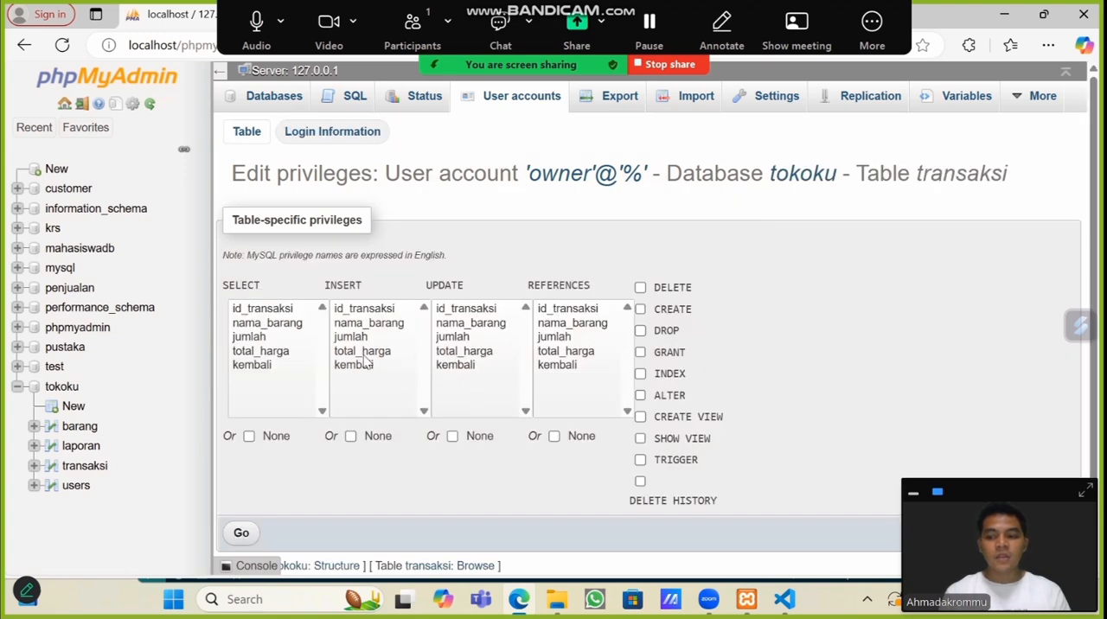
left_click(252, 365)
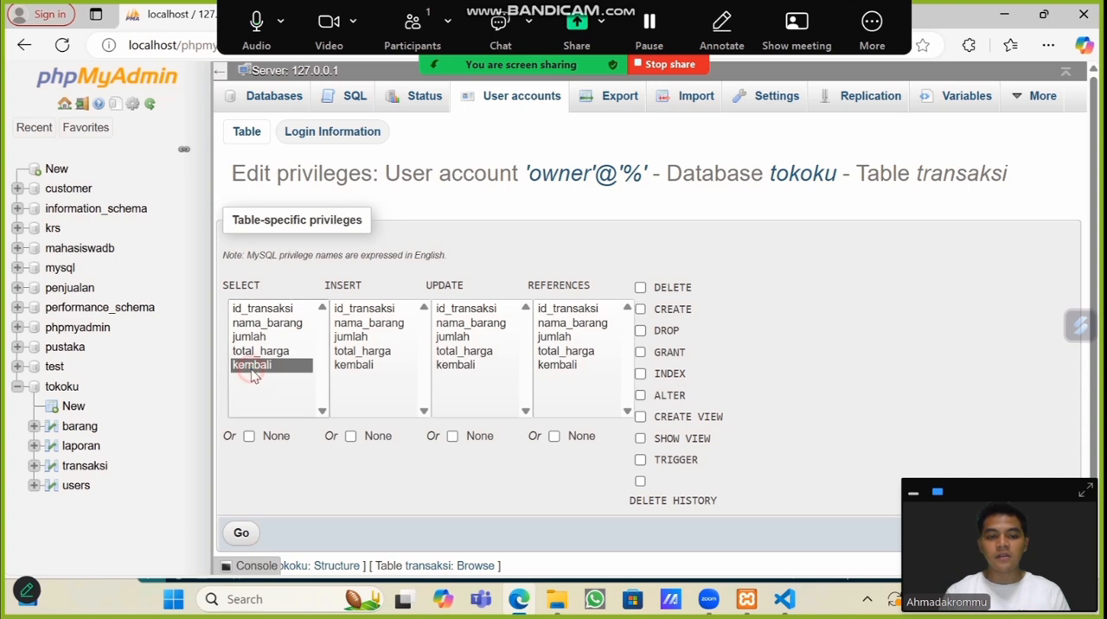
key("ctrl+a")
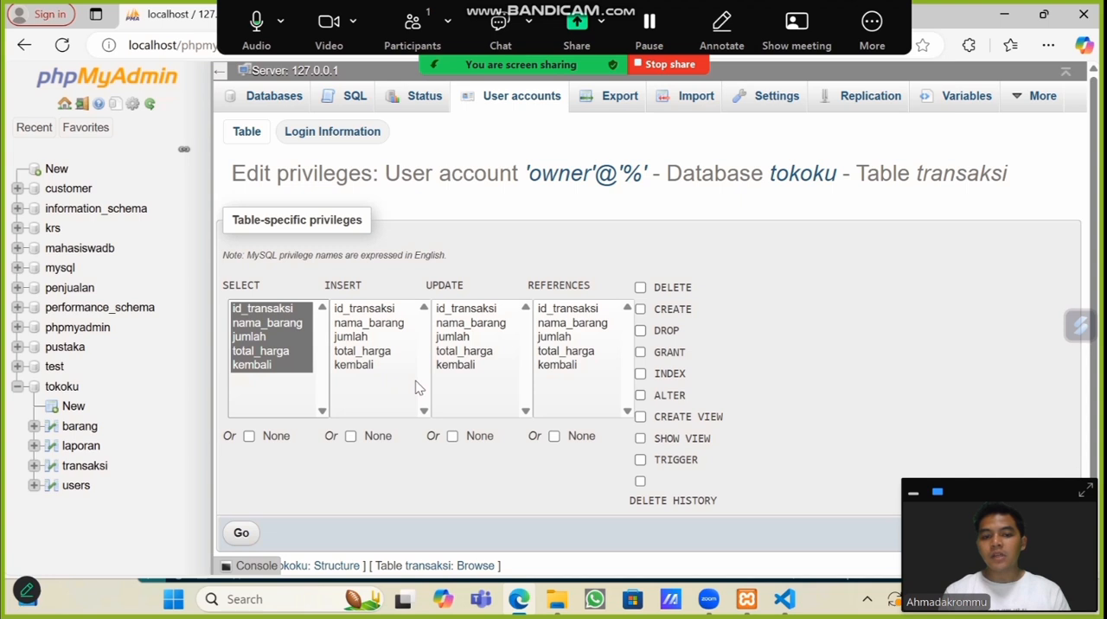
left_click(467, 370)
key("ctrl+a")
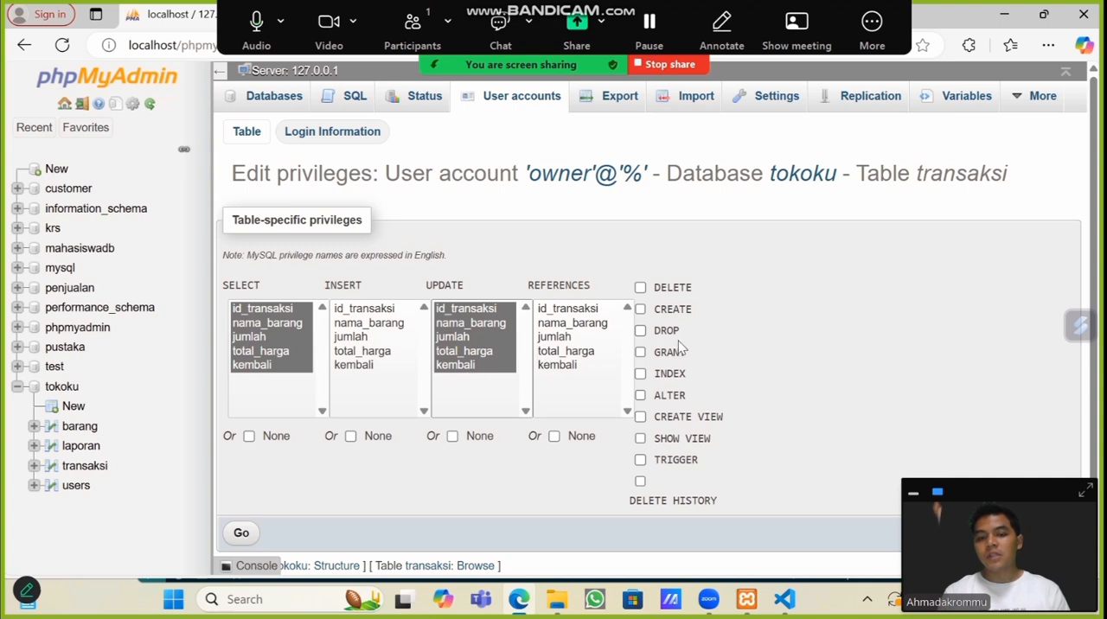
left_click(665, 291)
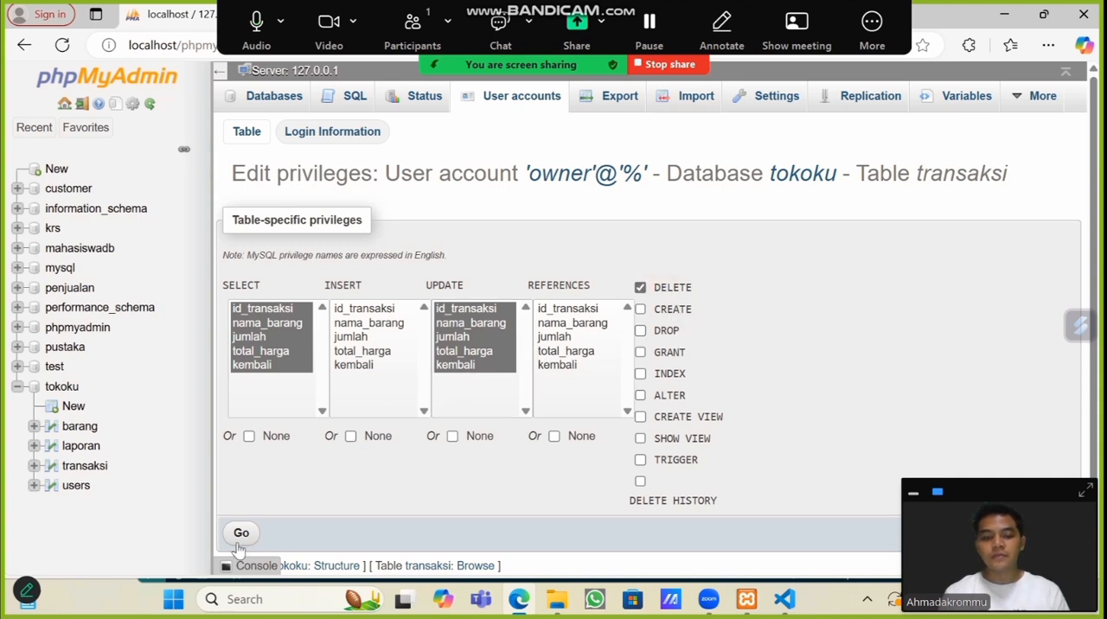
left_click(242, 537)
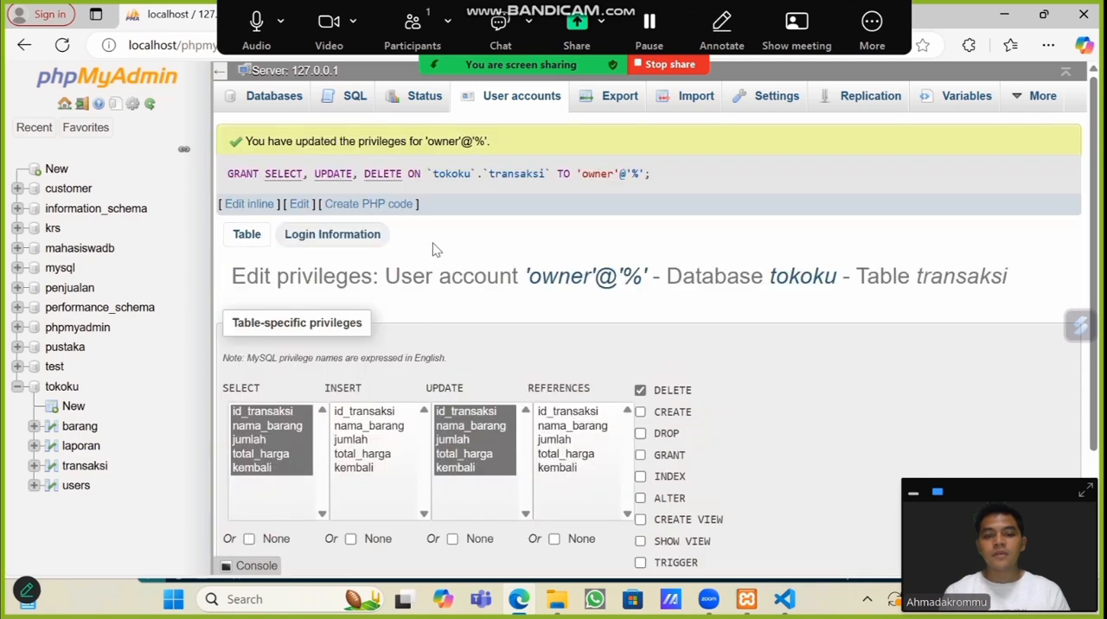
Step: Return to the accounts overview and reopen owner's table-specific privileges for the tokoku database
left_click(517, 102)
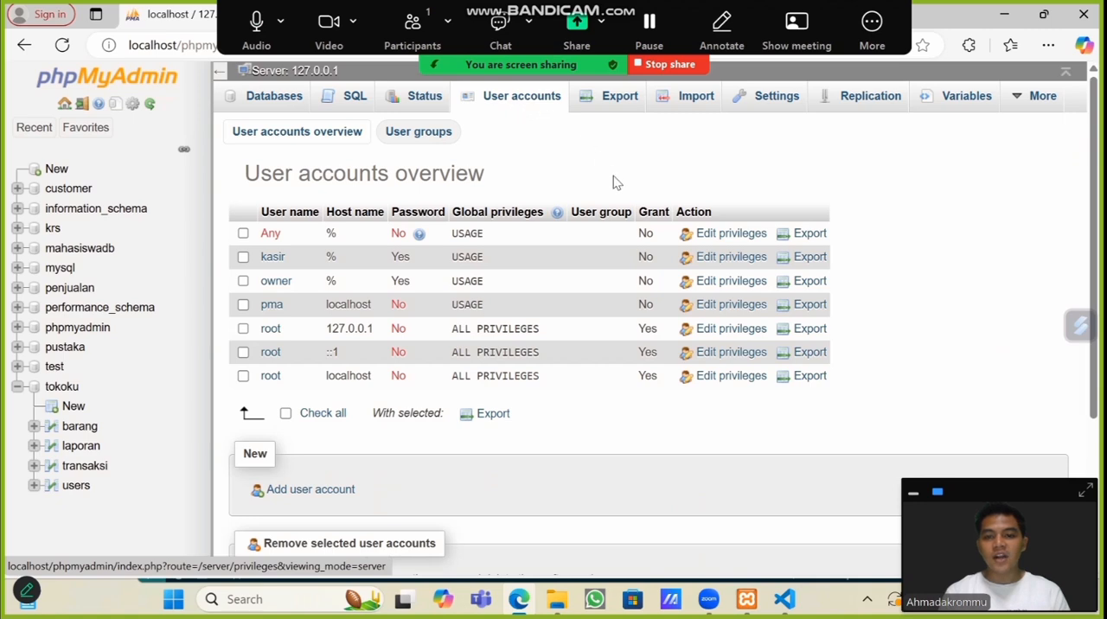
left_click(727, 287)
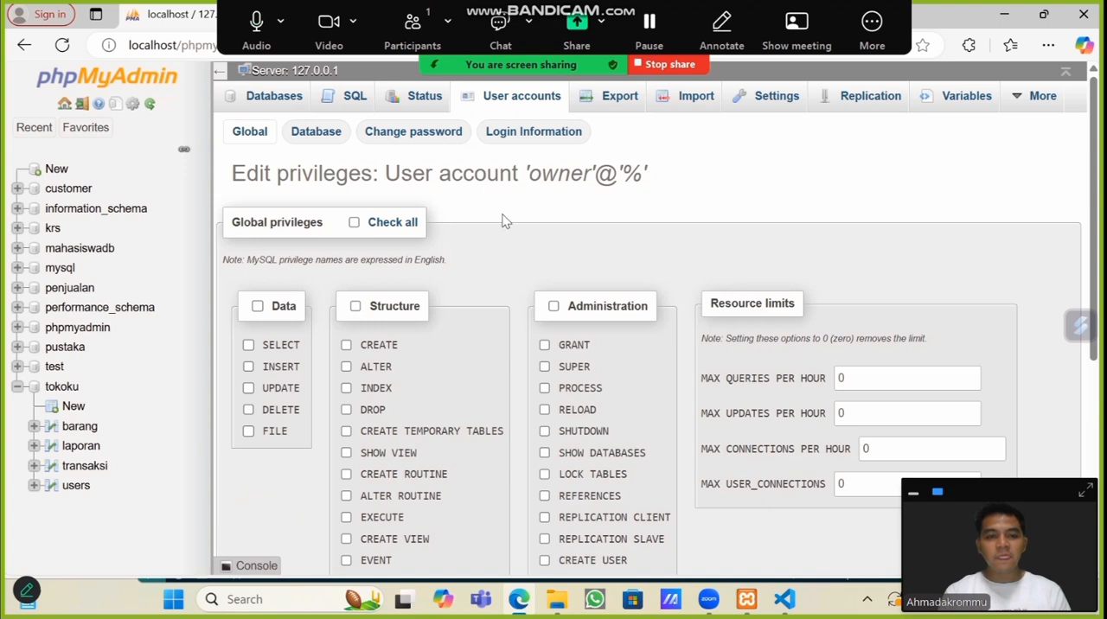
left_click(305, 134)
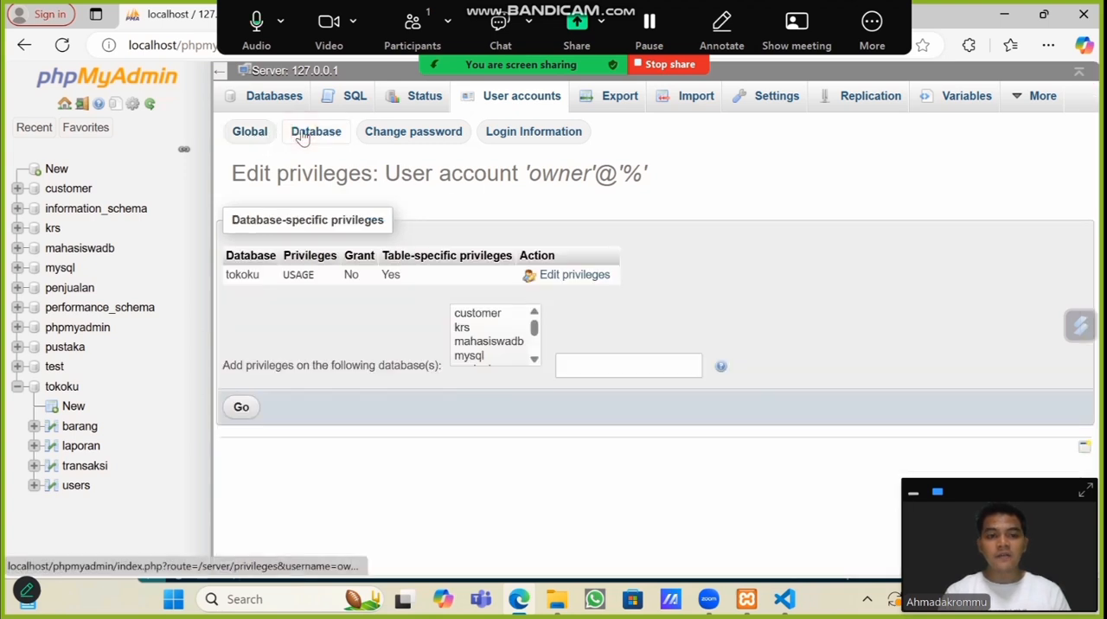
left_click(558, 274)
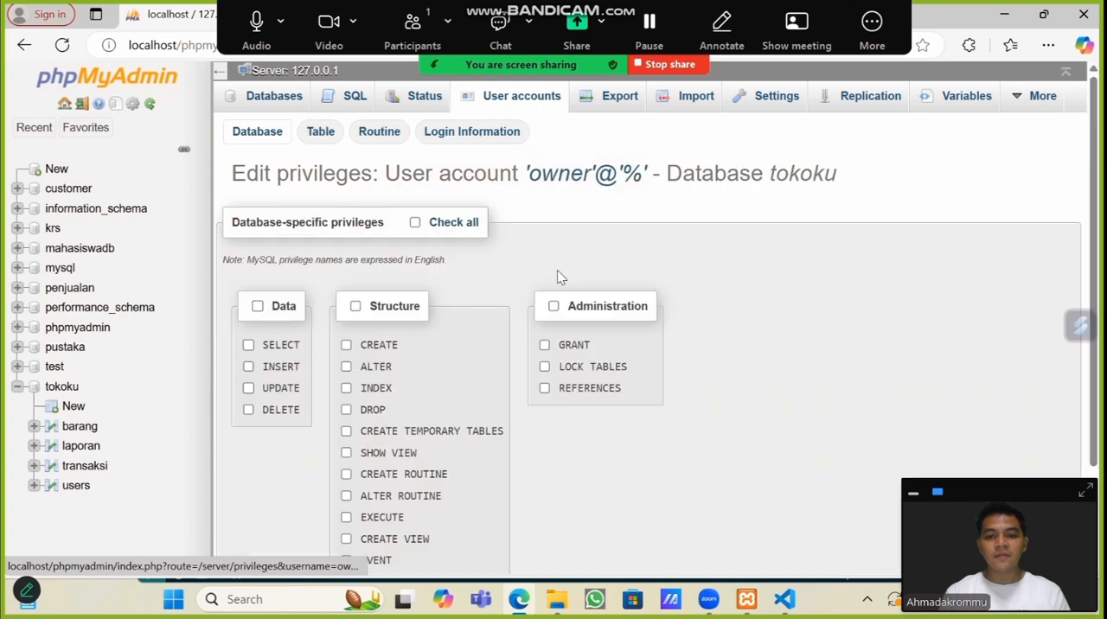
left_click(317, 136)
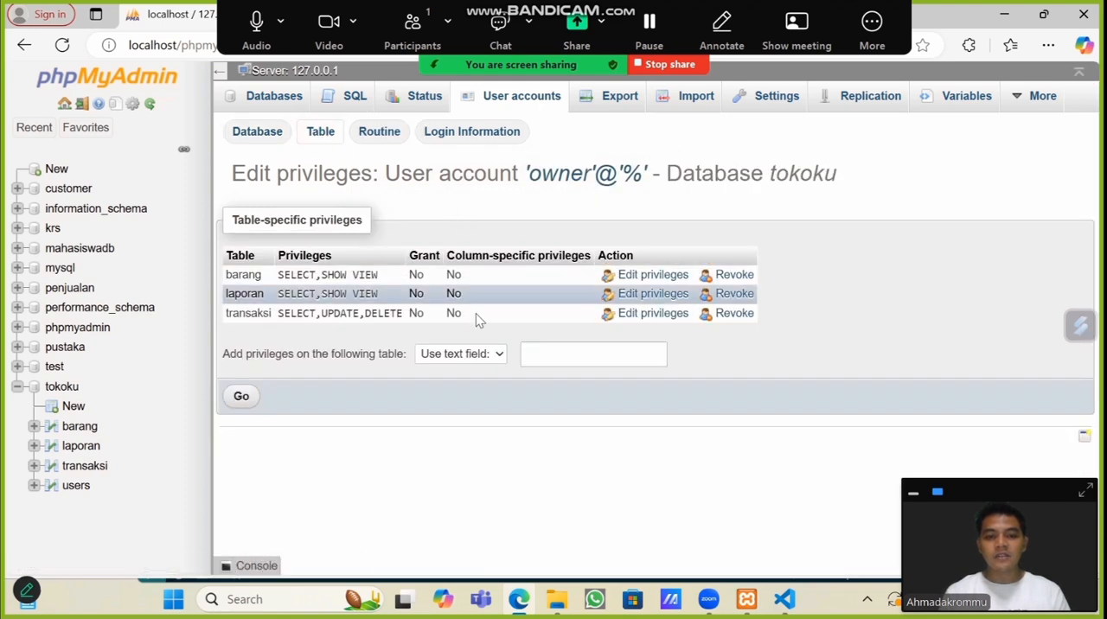
Step: Grant owner SELECT, INSERT and UPDATE on all columns plus CREATE on the users table
left_click(497, 360)
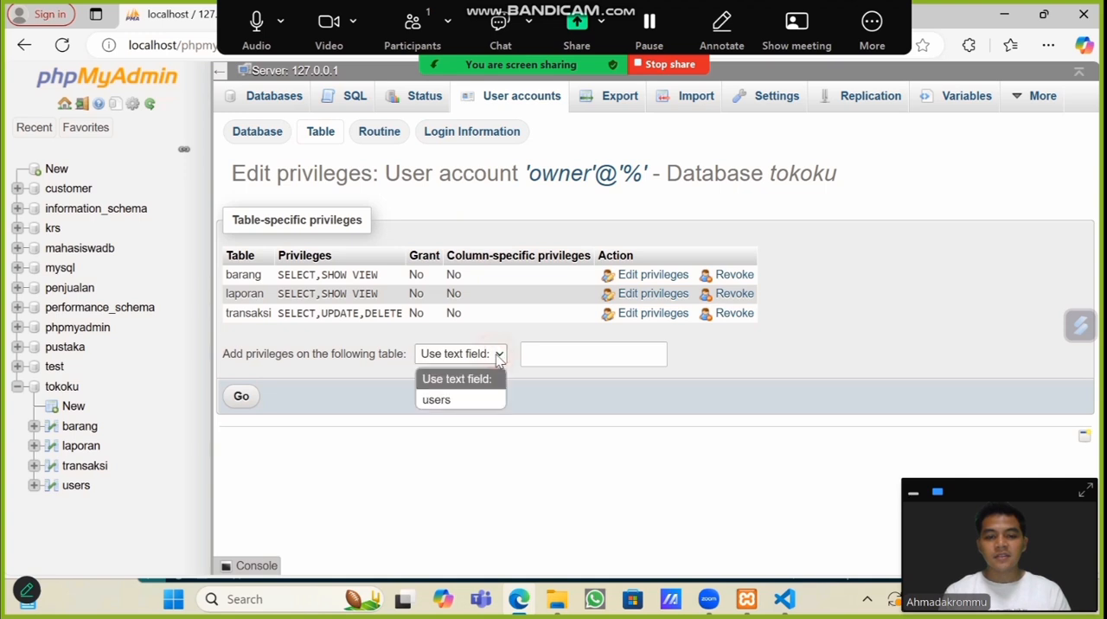
left_click(472, 398)
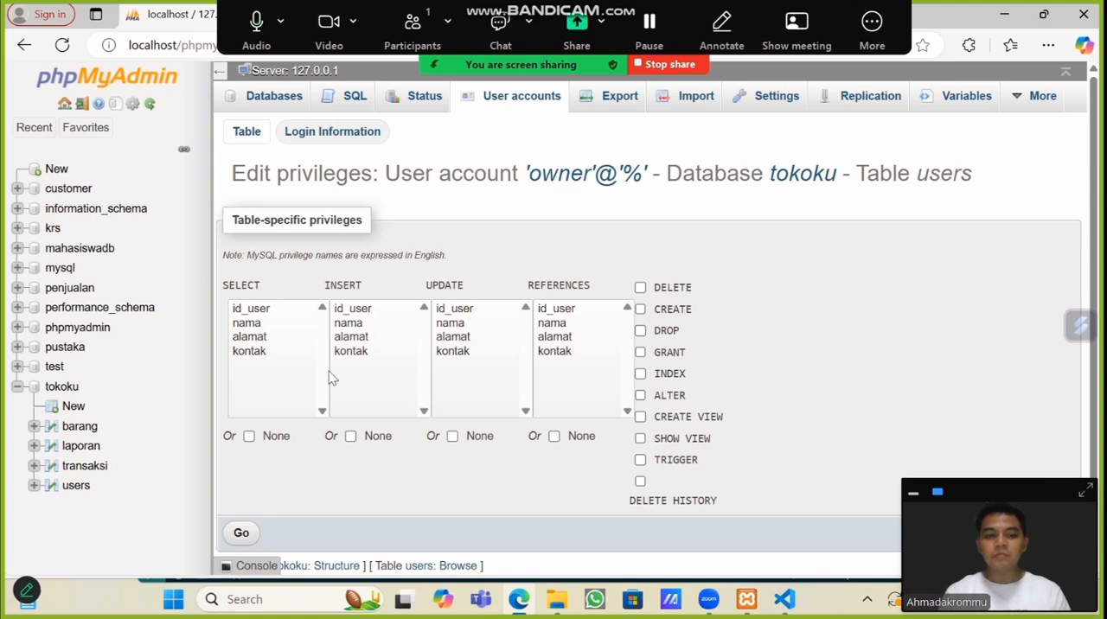
left_click(237, 356)
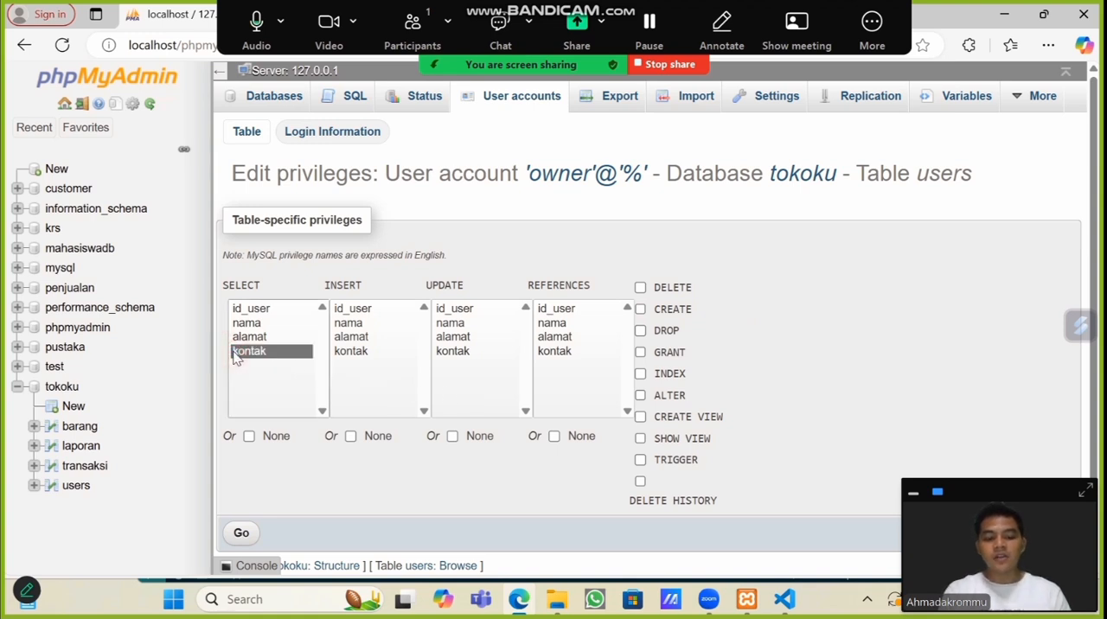
key("ctrl+a")
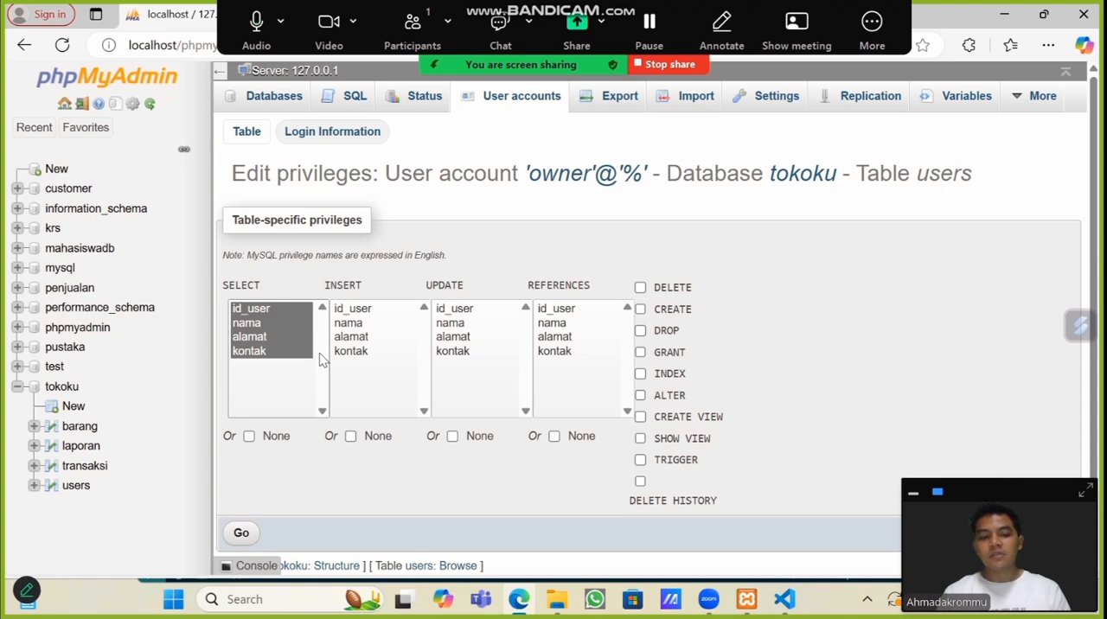
left_click(360, 357)
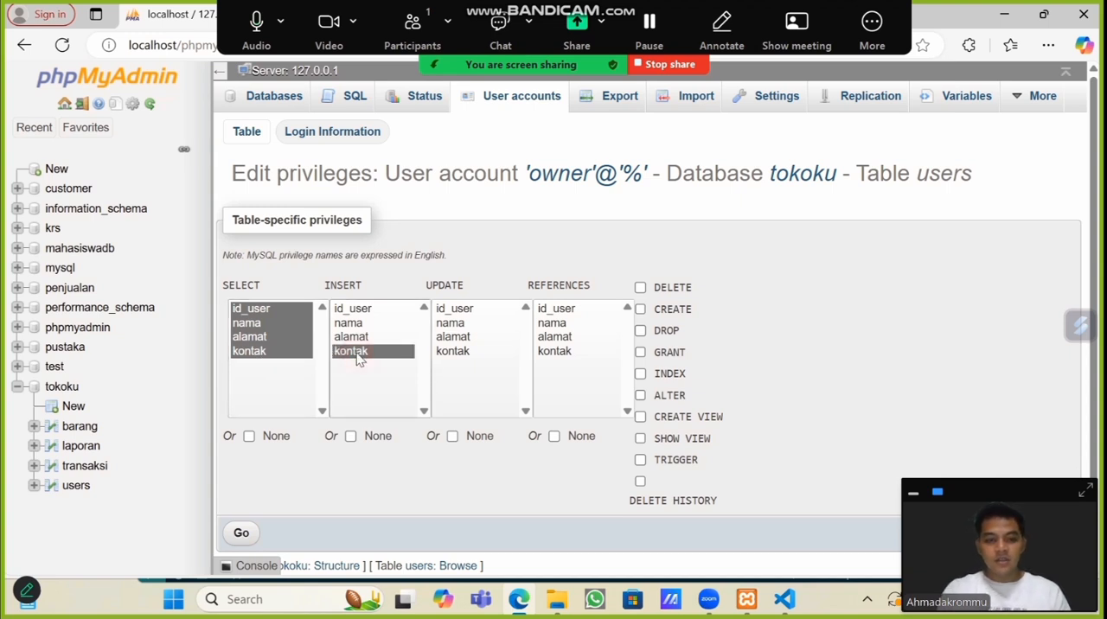
key("ctrl+a")
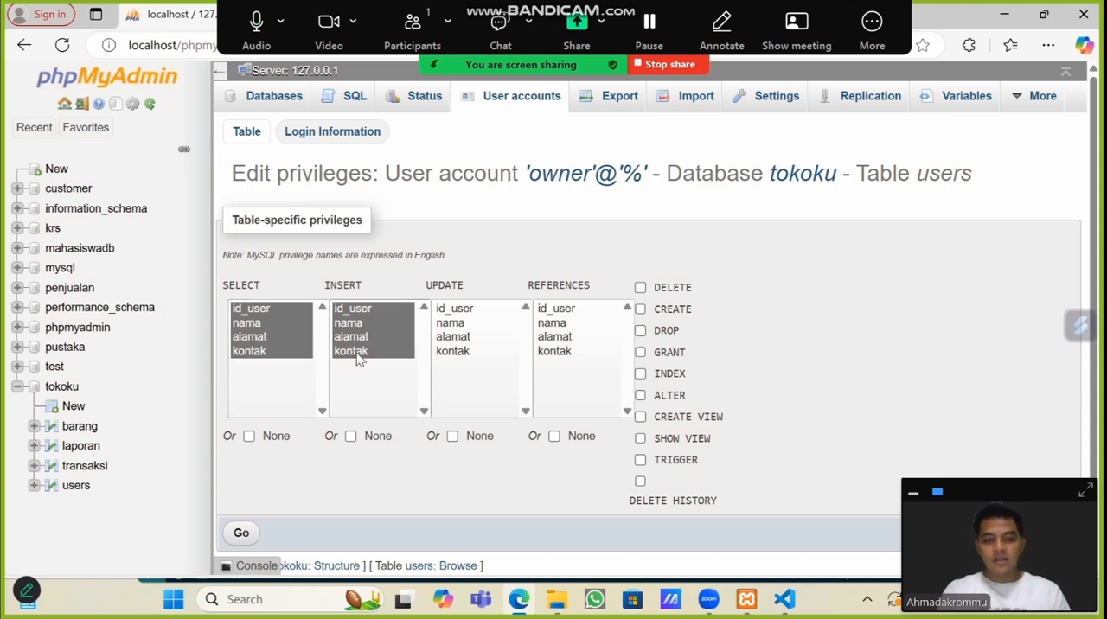
left_click(469, 341)
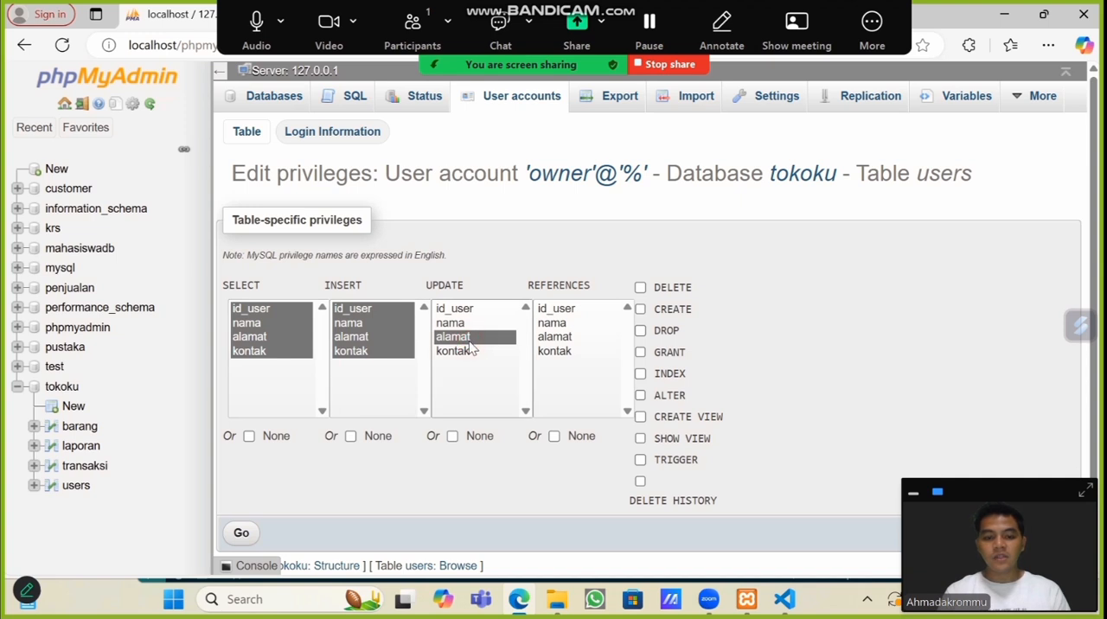
key("ctrl+a")
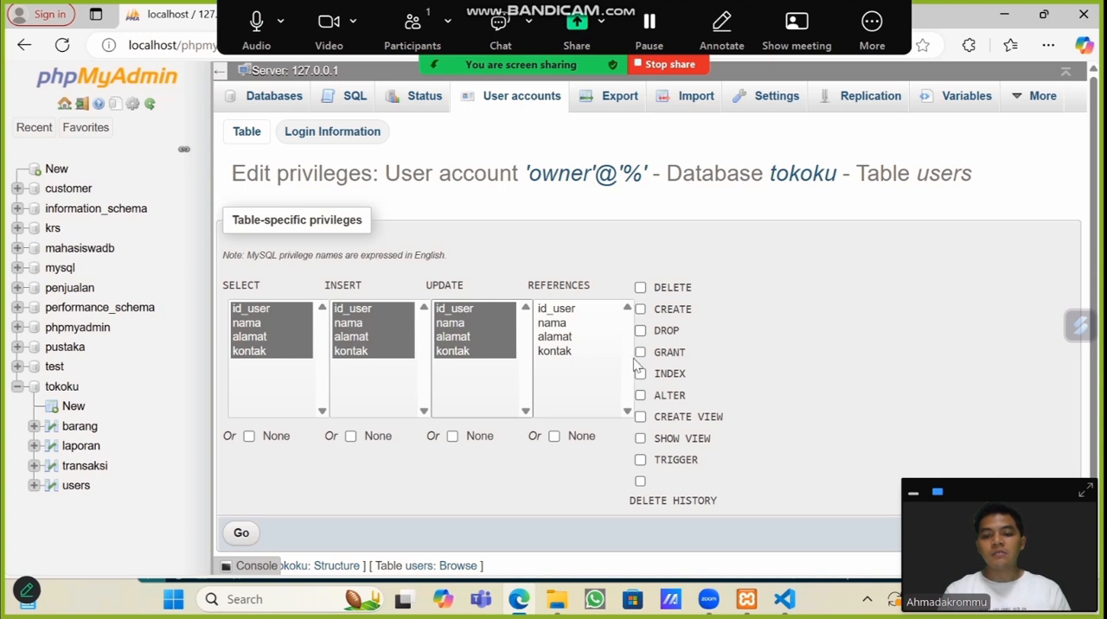
left_click(641, 310)
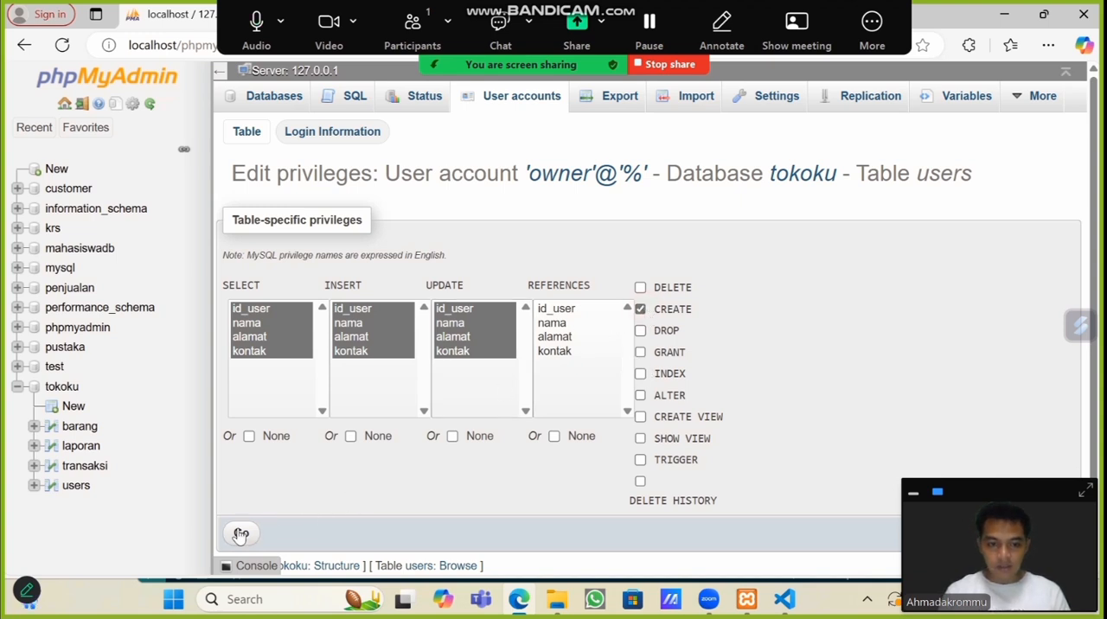
left_click(240, 534)
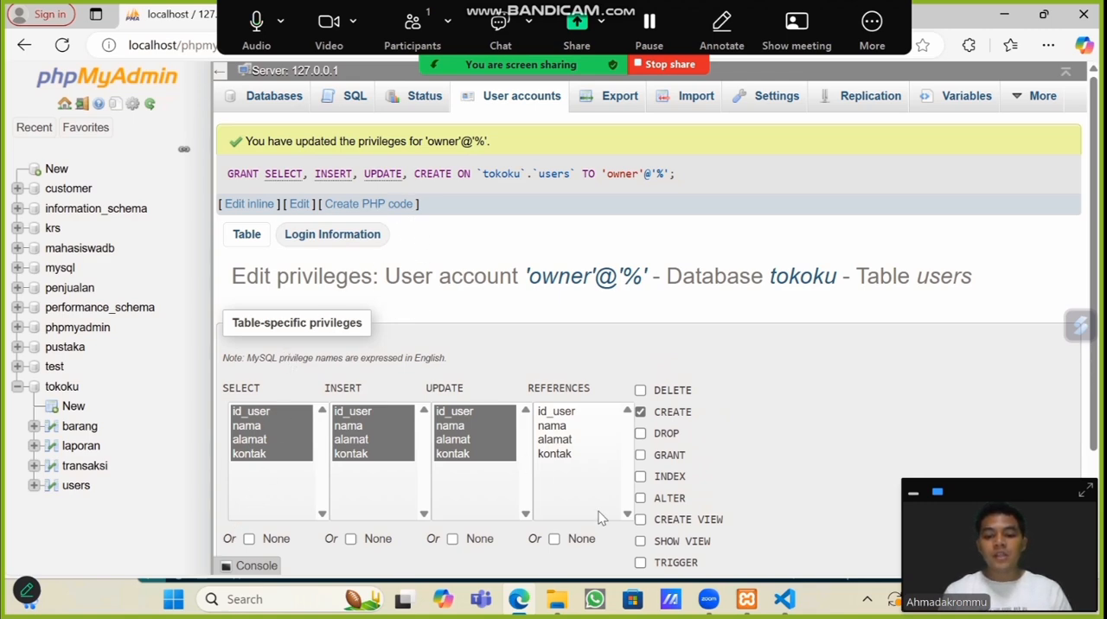
Step: Switch to VS Code and set the server's auth_type in config.inc.php to 'cookie'
left_click(783, 601)
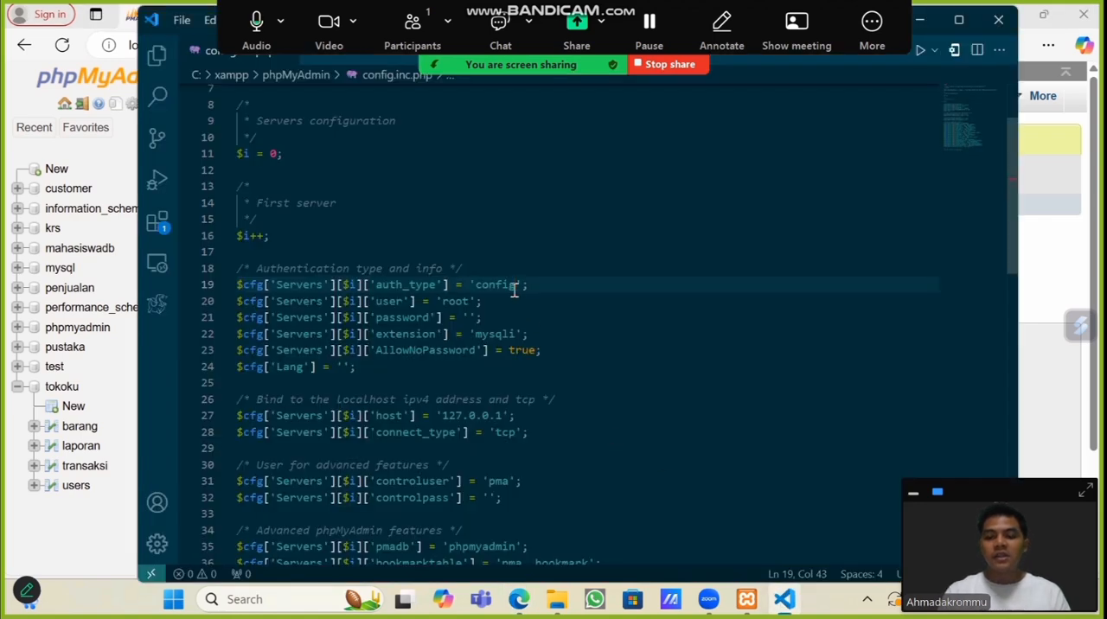
key("BackSpace")
key("BackSpace")
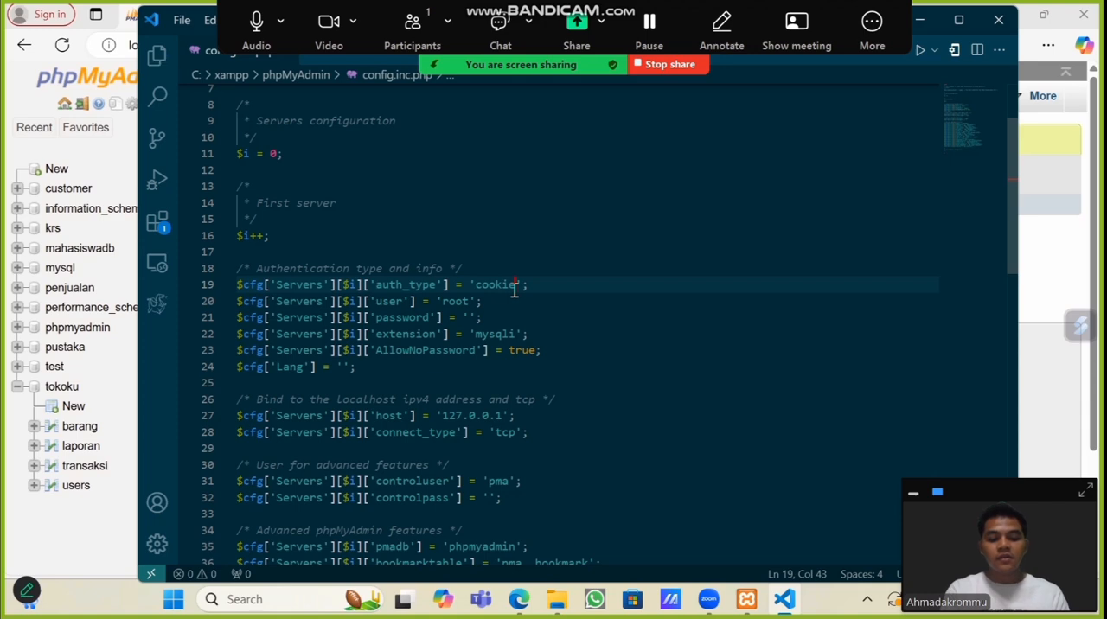
Step: Switch back to phpMyAdmin in Edge, end the current session and log in as owner with the account password
left_click(519, 599)
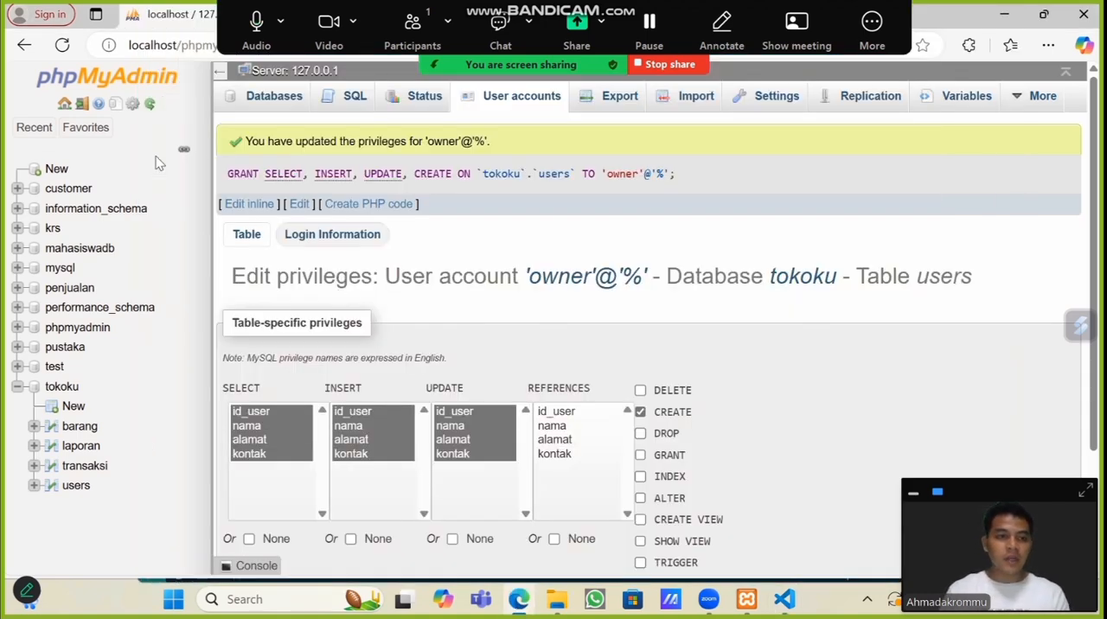
left_click(81, 104)
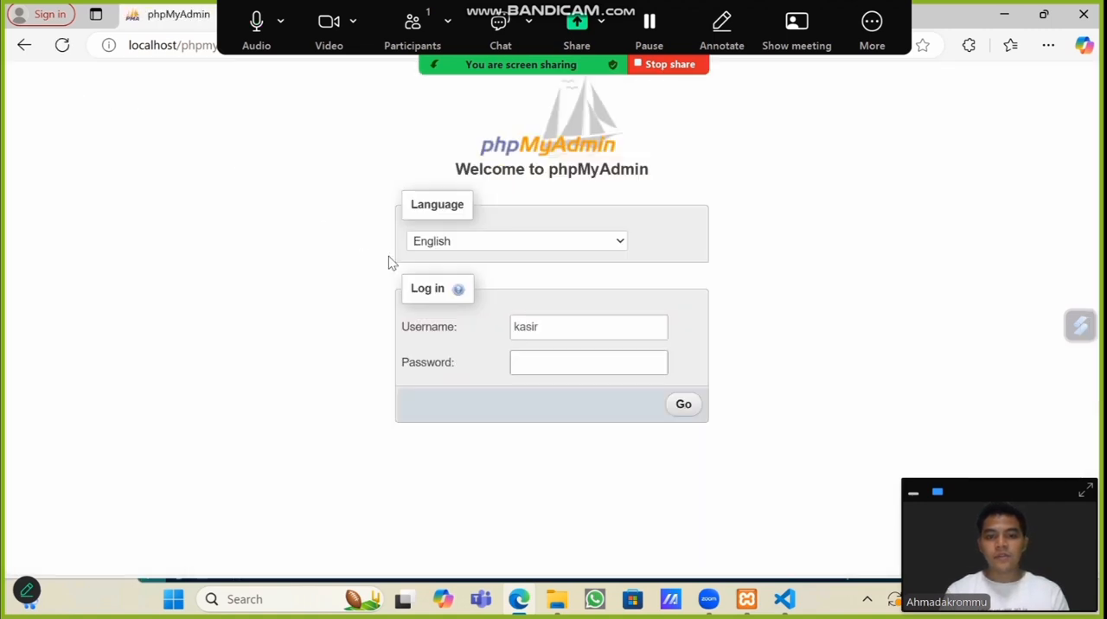
left_click(554, 327)
left_click_drag(554, 327, 463, 332)
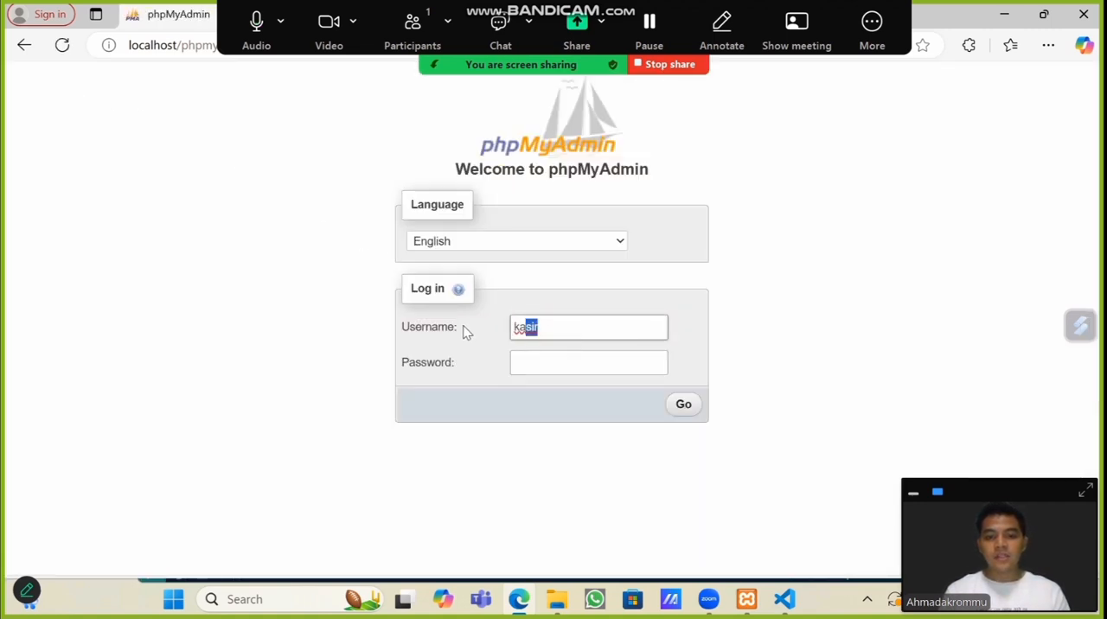
type("owner")
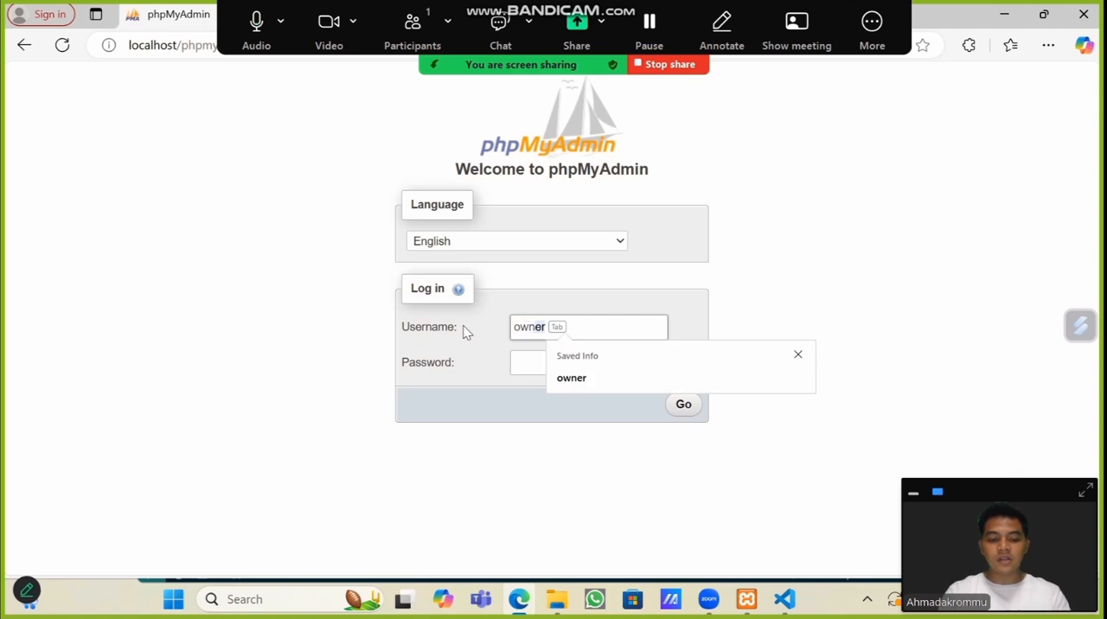
left_click(544, 373)
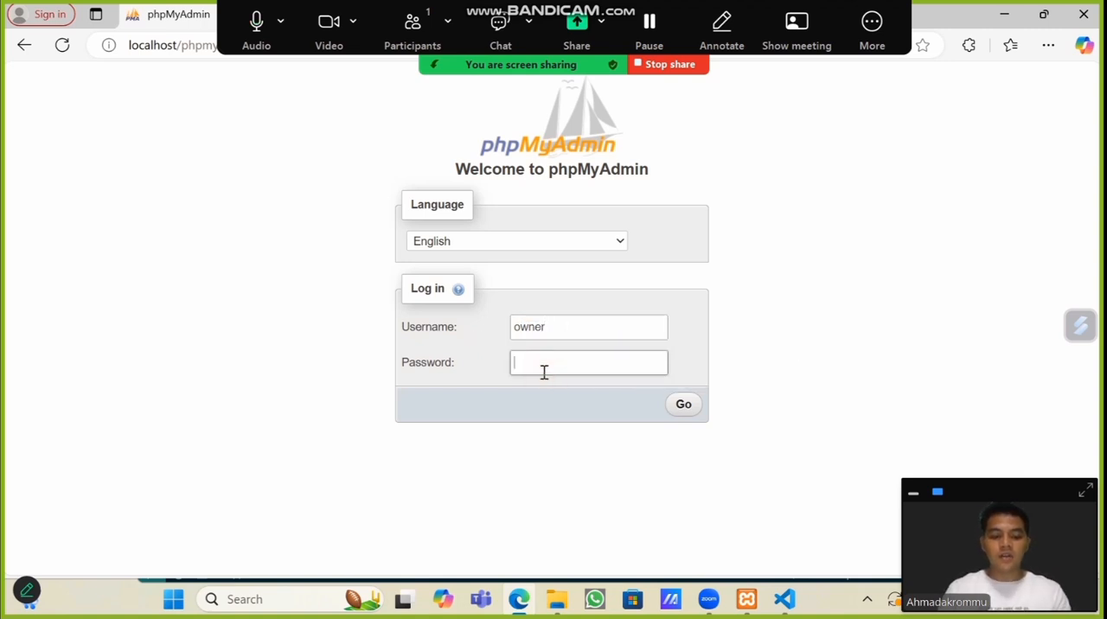
left_click(685, 405)
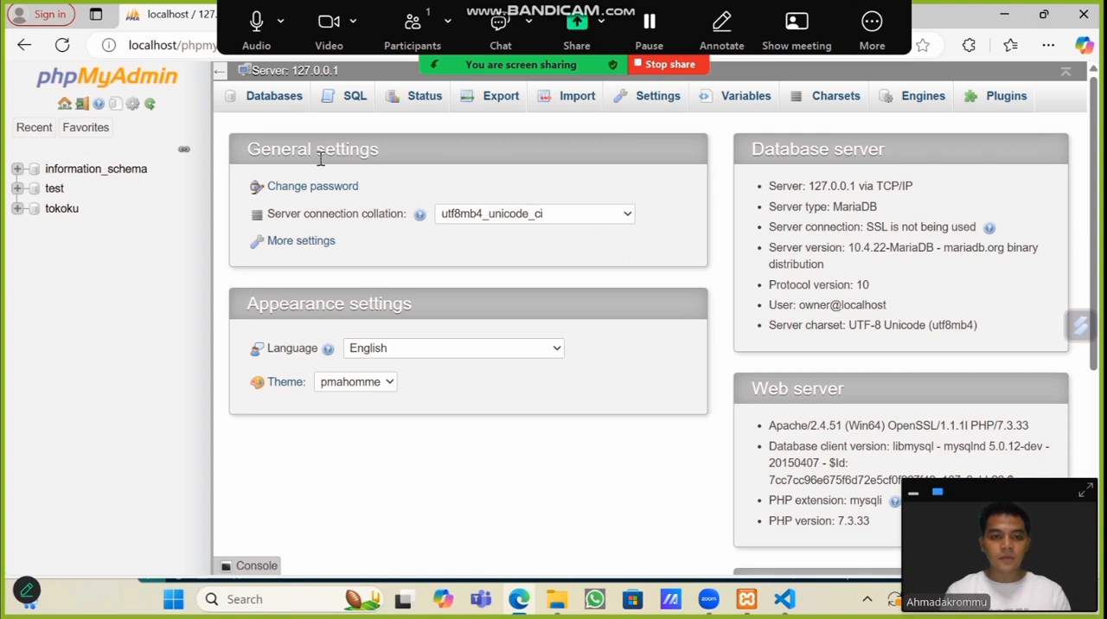
Step: Open the tokoku database and browse the barang, laporan and transaksi tables to check owner's read access
left_click(59, 212)
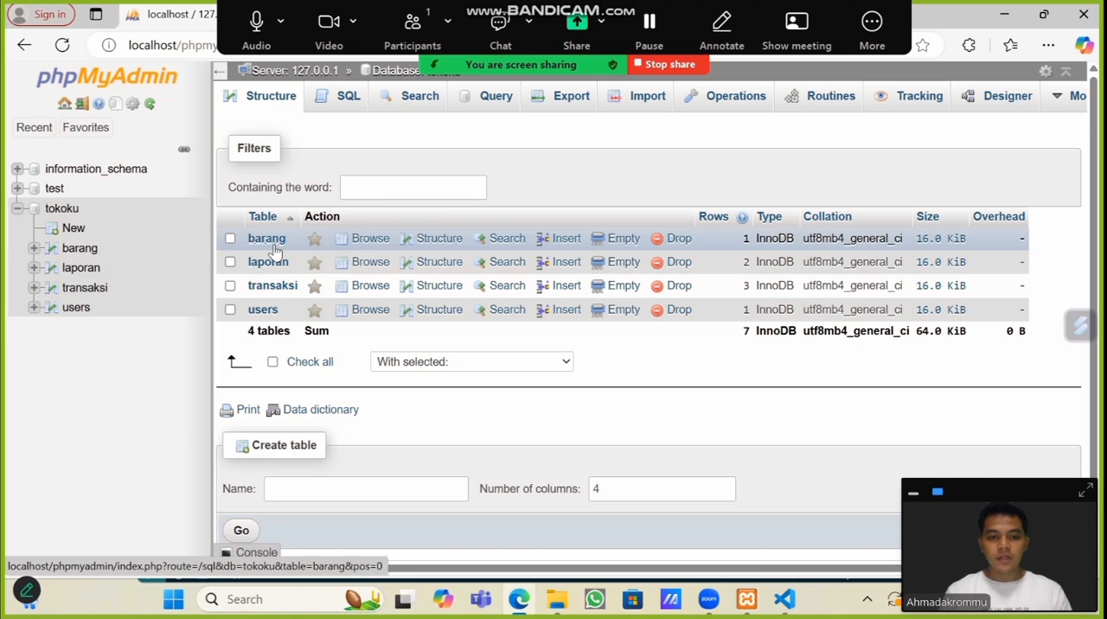
left_click(267, 239)
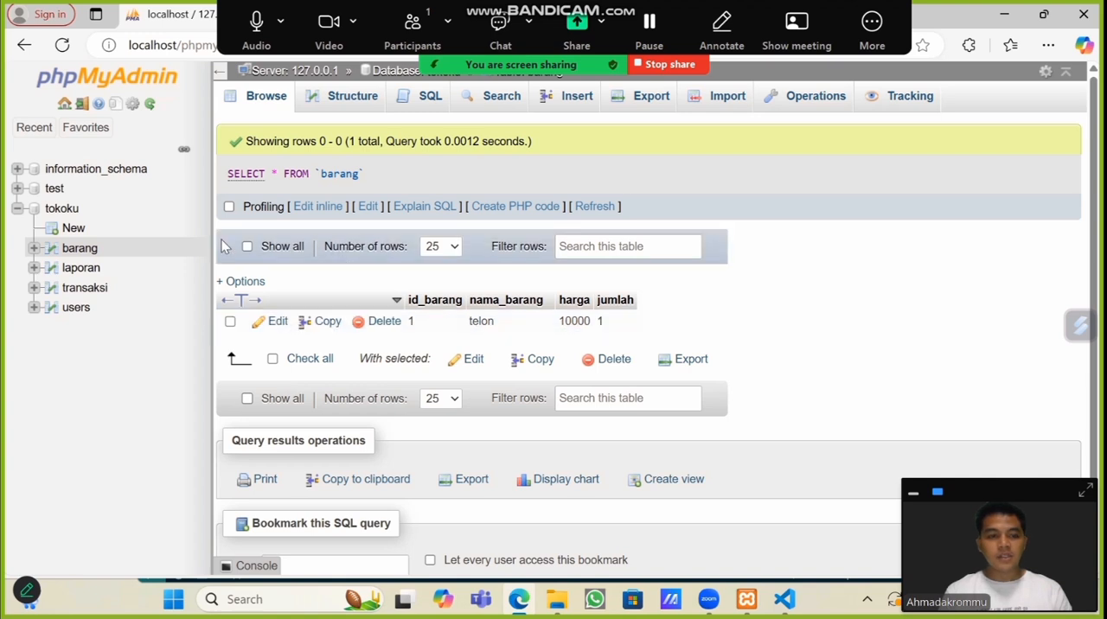
left_click(82, 269)
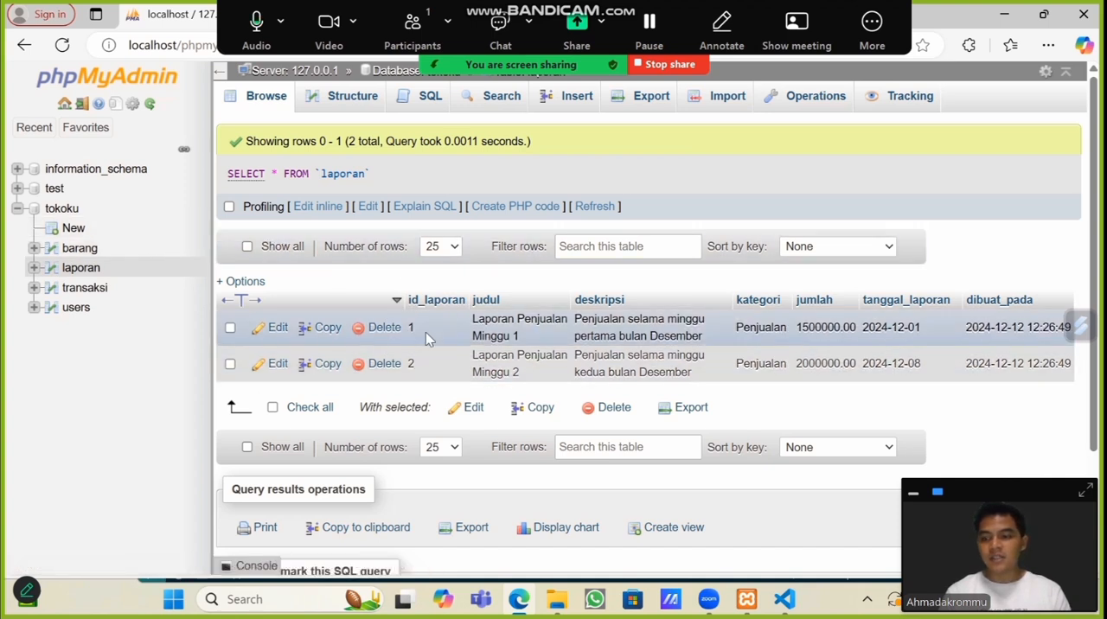
left_click(84, 294)
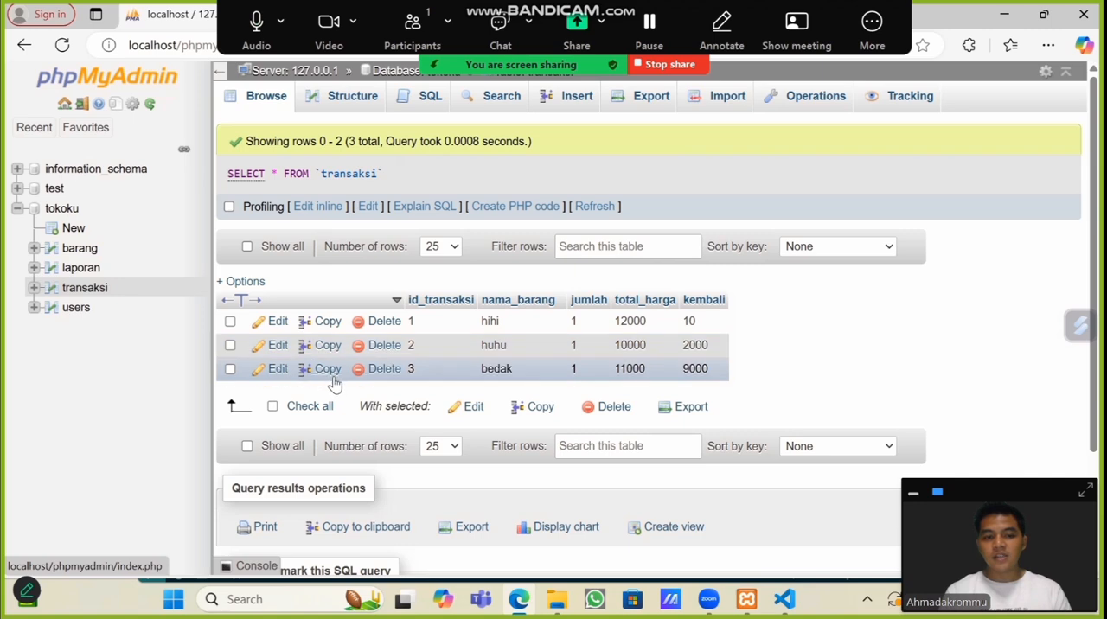
Step: Open the transaksi record with id_transaksi 3 for editing and change its nama_barang to baju
left_click(274, 370)
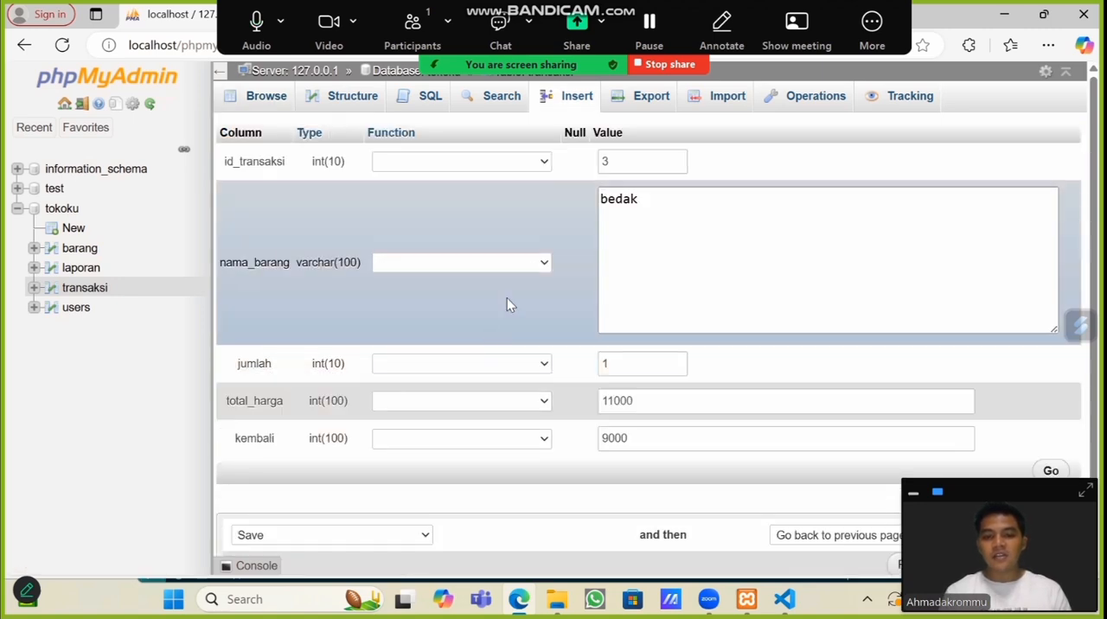
left_click(643, 197)
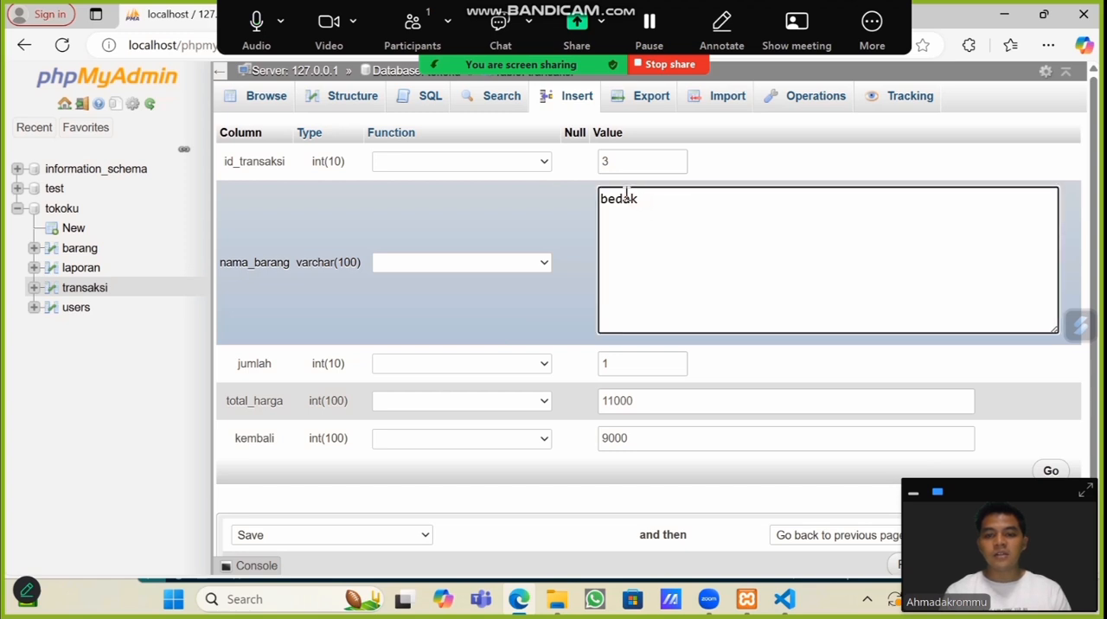
double_click(632, 198)
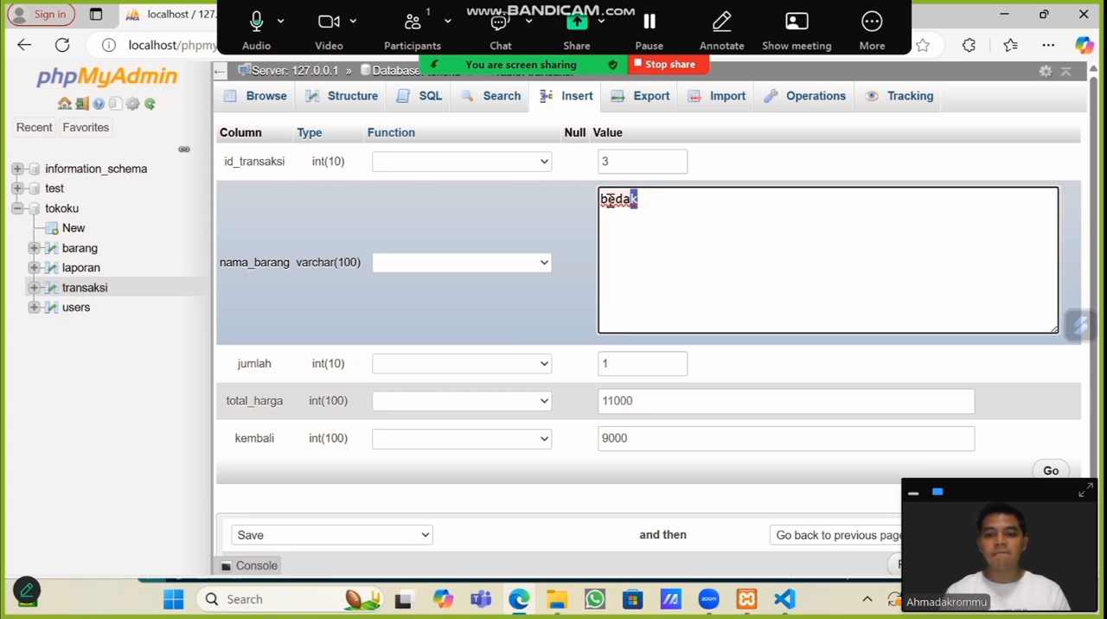
left_click(589, 205)
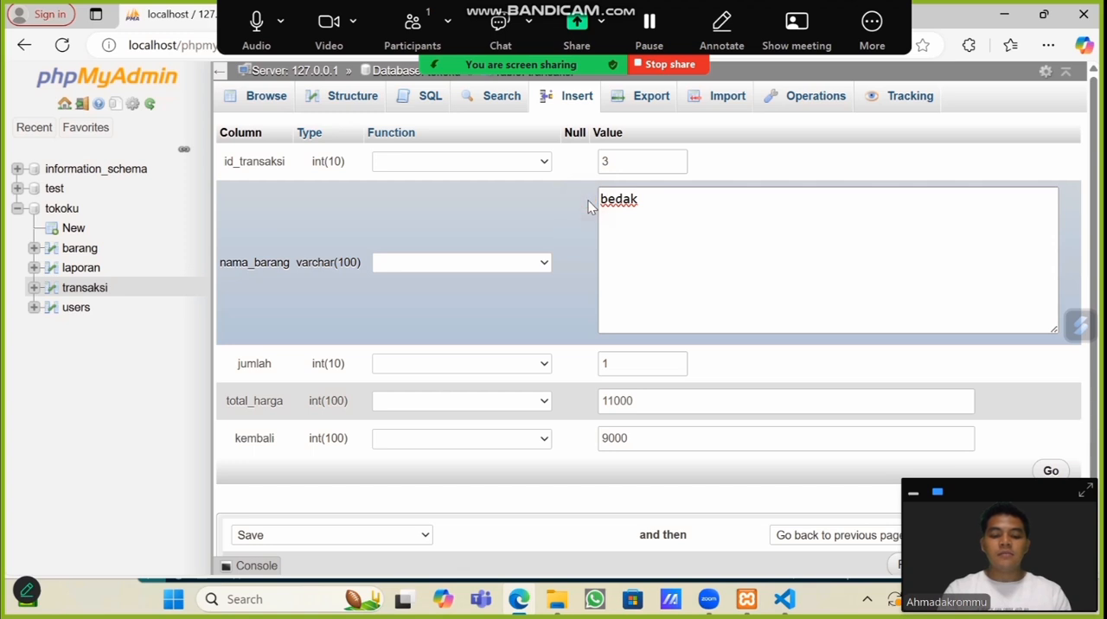
left_click(637, 198)
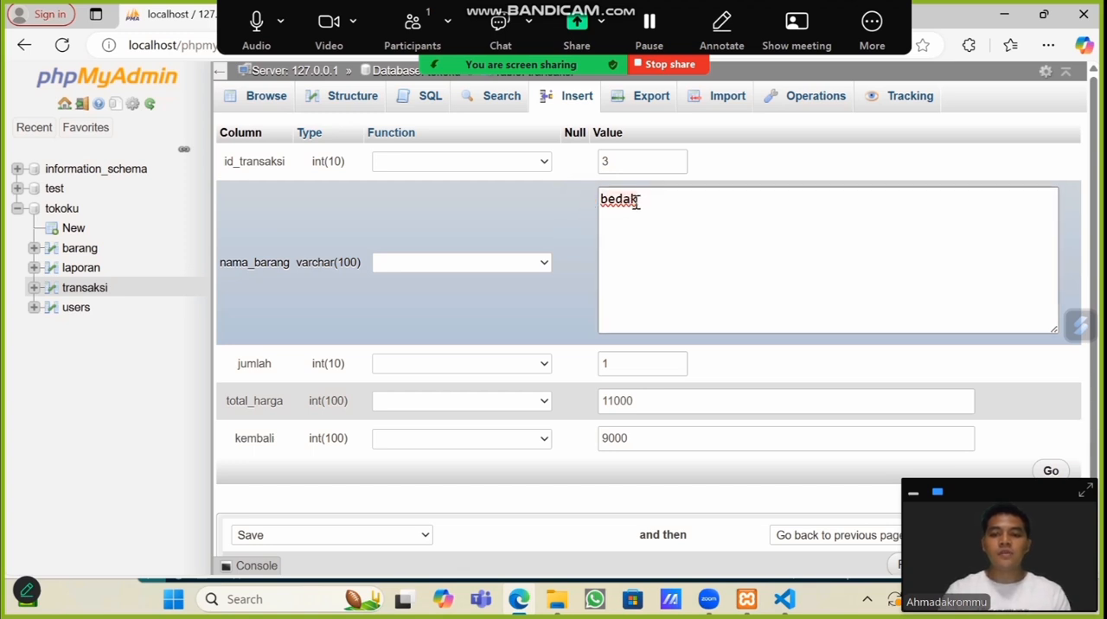
key("BackSpace")
key("BackSpace")
key("BackSpace")
key("BackSpace")
key("BackSpace")
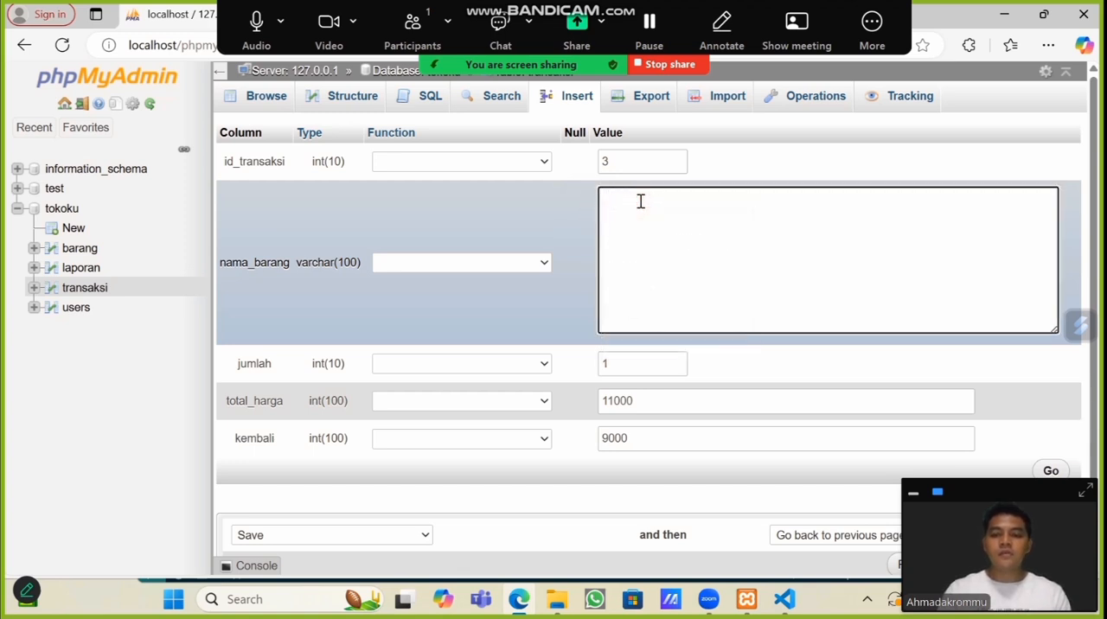
type("baju")
Step: Set the record's total_harga to 35000 and kembali to 15000, and save the changes to transaksi
left_click(617, 402)
key("BackSpace")
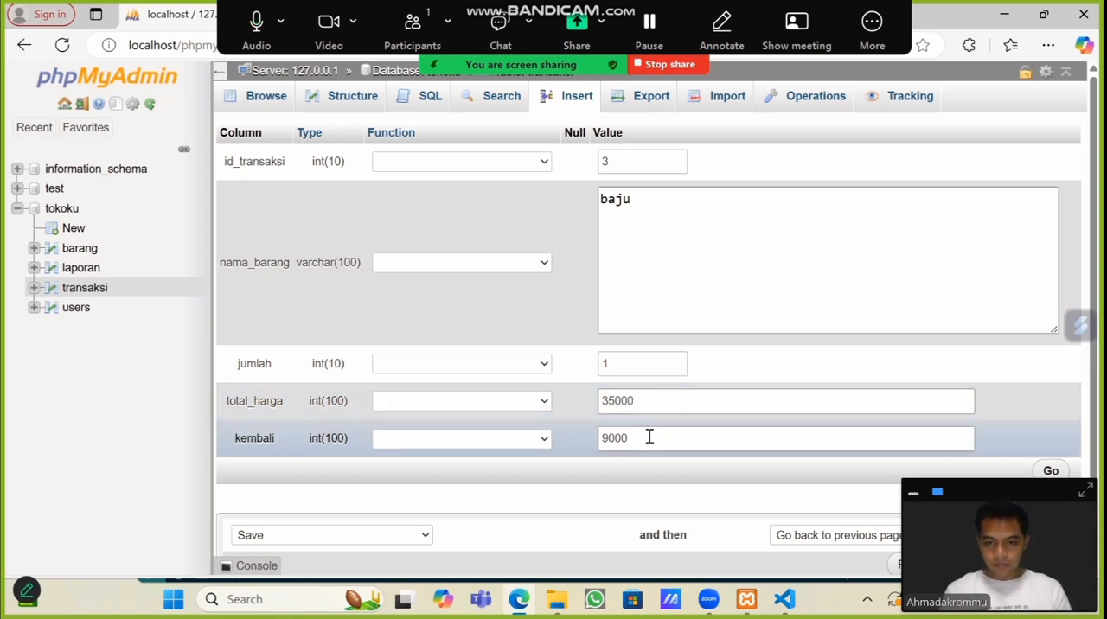
left_click_drag(649, 437, 582, 428)
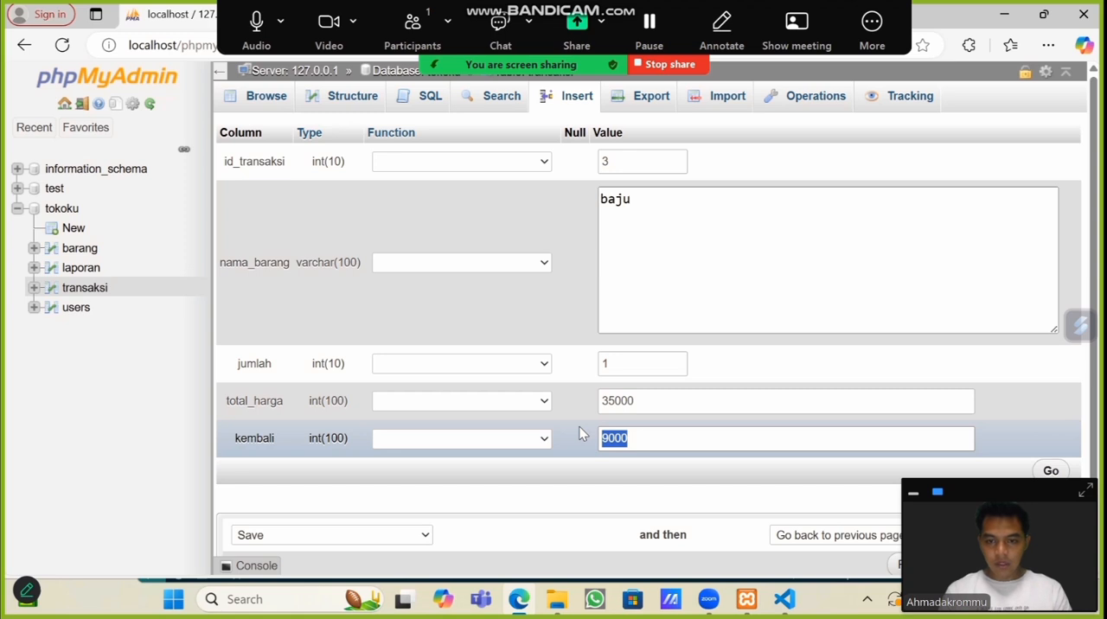
type("1500")
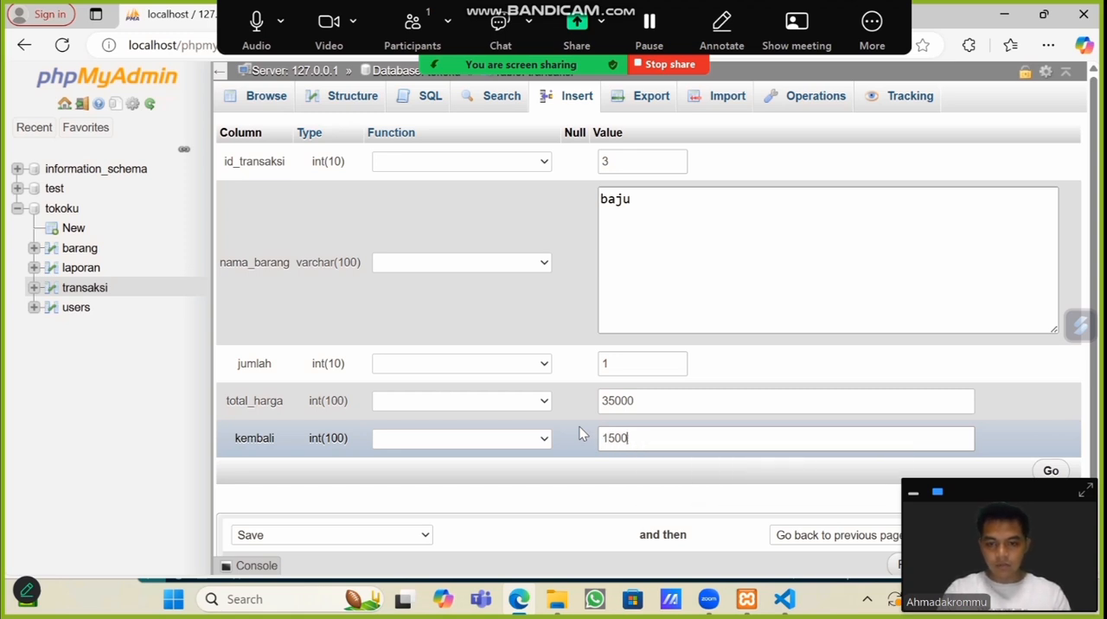
type("0")
scroll(813, 406, "down", 1)
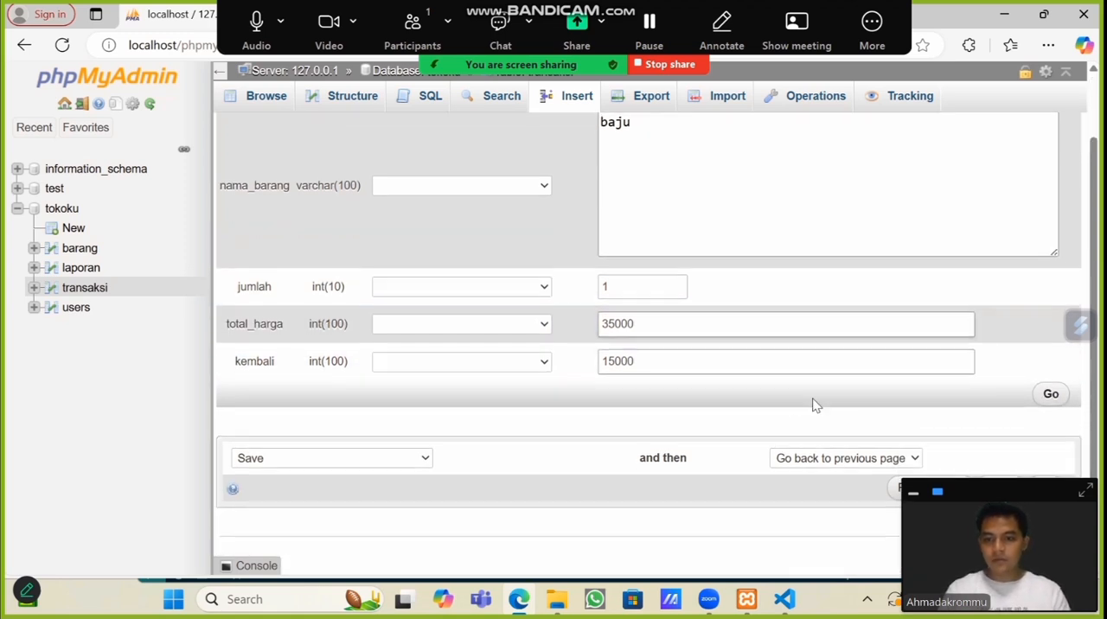
left_click(1059, 398)
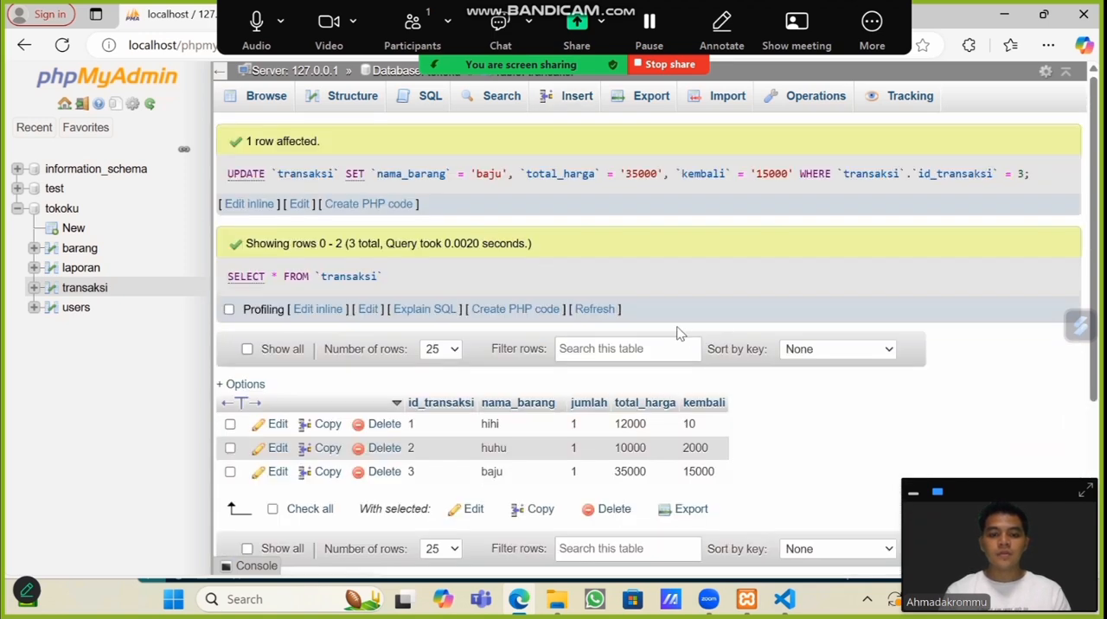
scroll(390, 329, "down", 3)
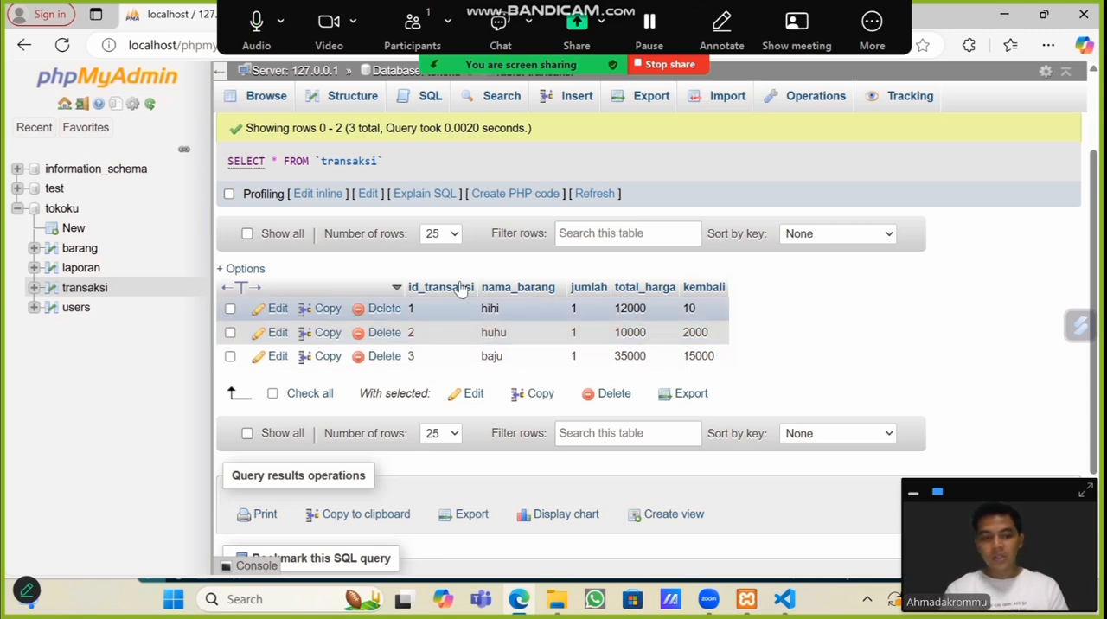
Step: Open the existing record in the users table for editing and replace the user's address in alamat
left_click(75, 309)
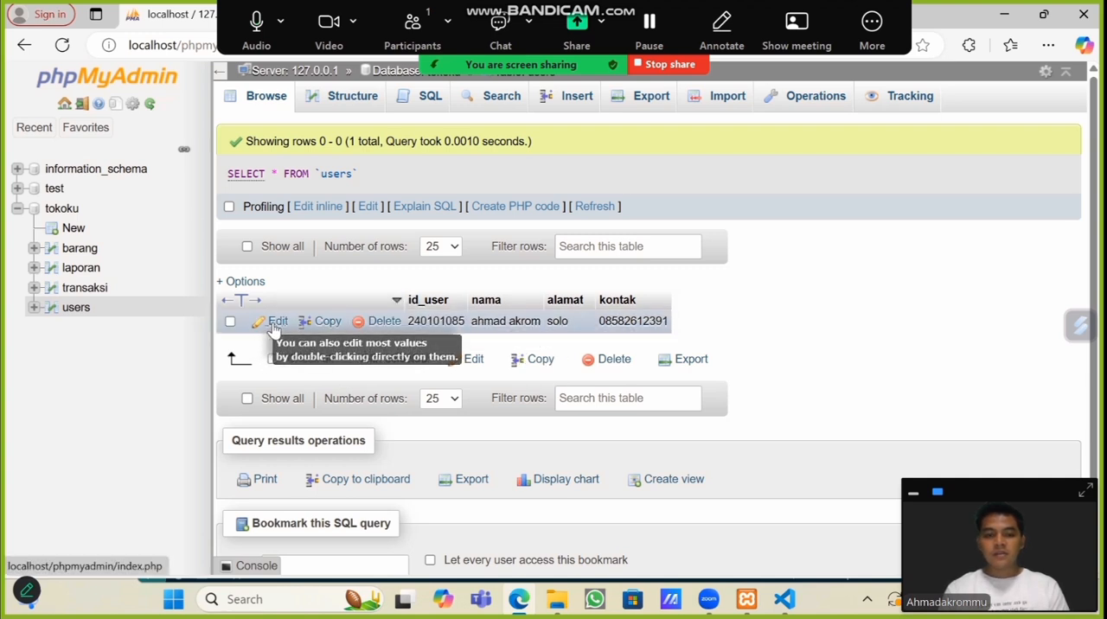
left_click(275, 324)
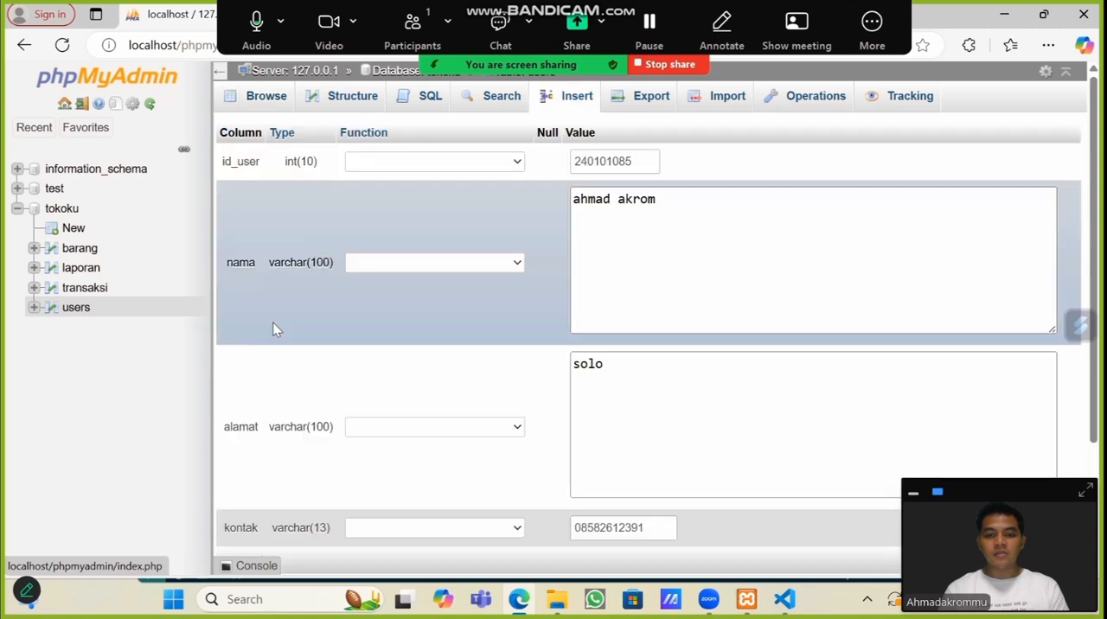
left_click(662, 198)
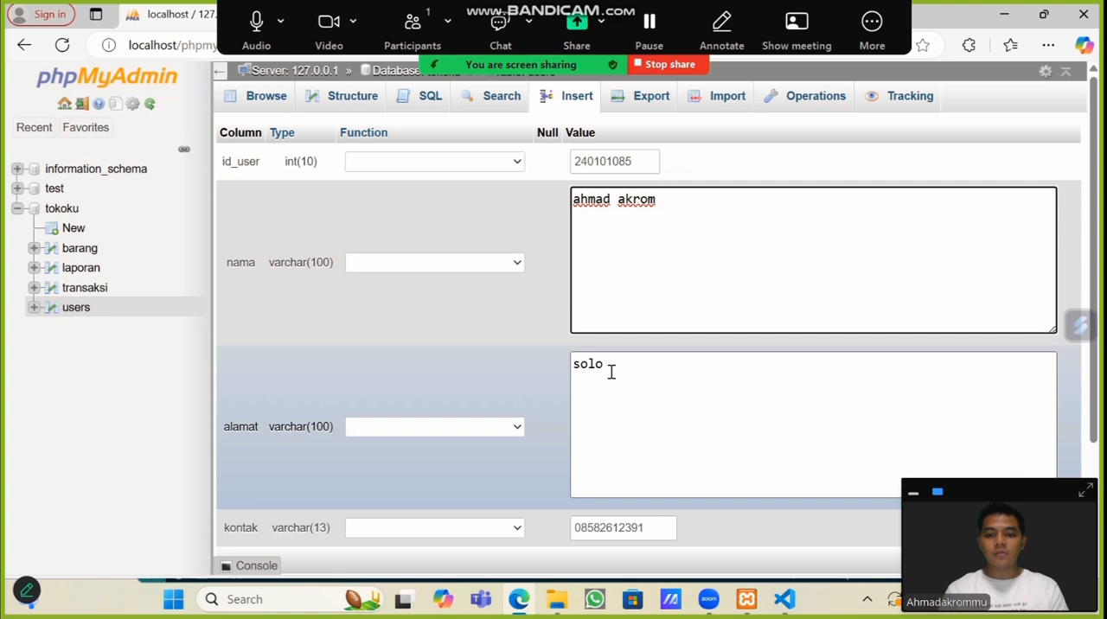
left_click(611, 372)
left_click_drag(609, 371, 564, 378)
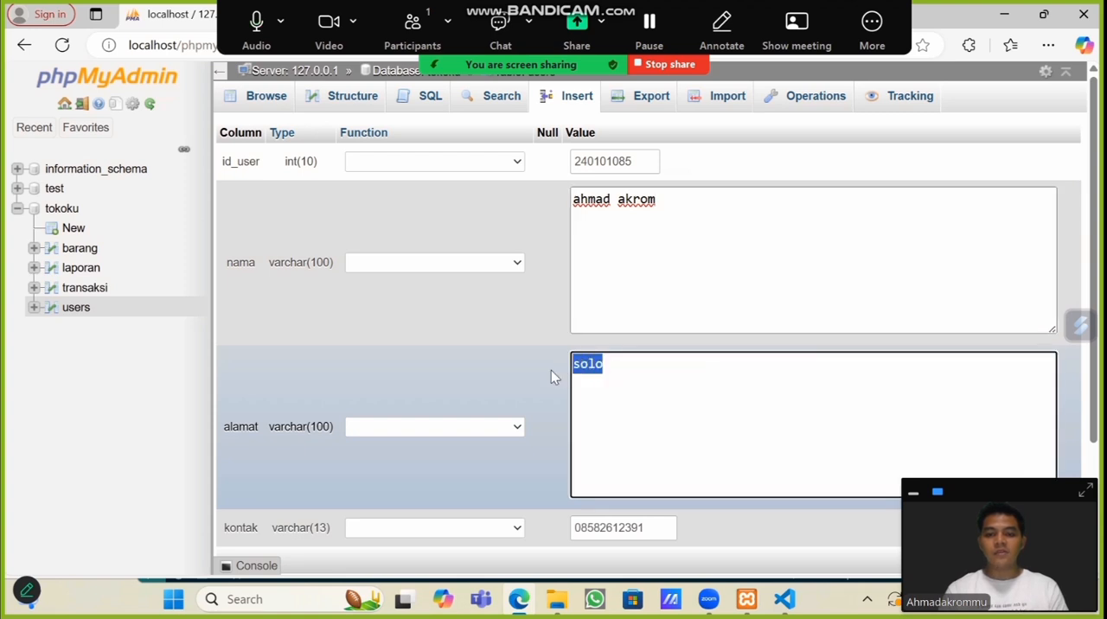
type("suko")
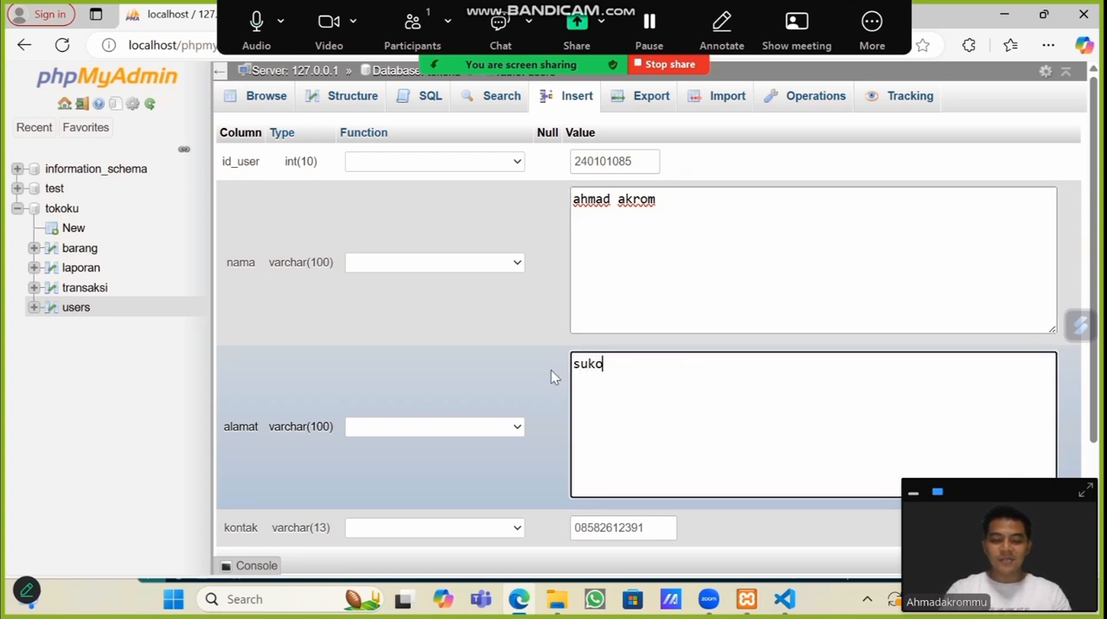
type("harjo")
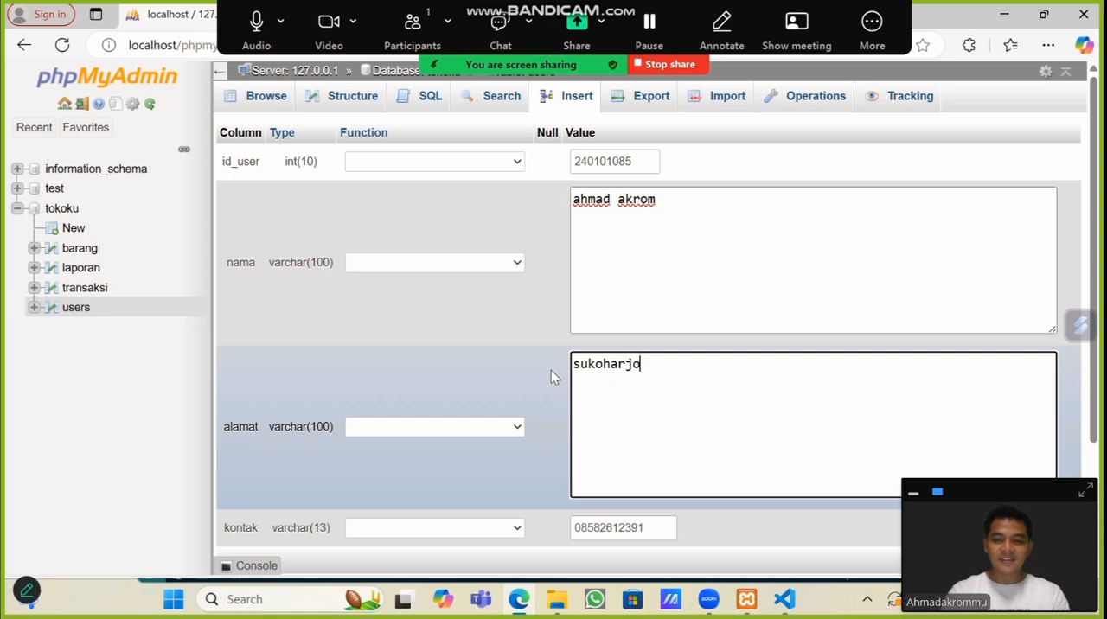
Step: Replace the user's name, id_user number and kontak phone number, and save the edited users record
left_click(665, 198)
left_click_drag(665, 198, 556, 200)
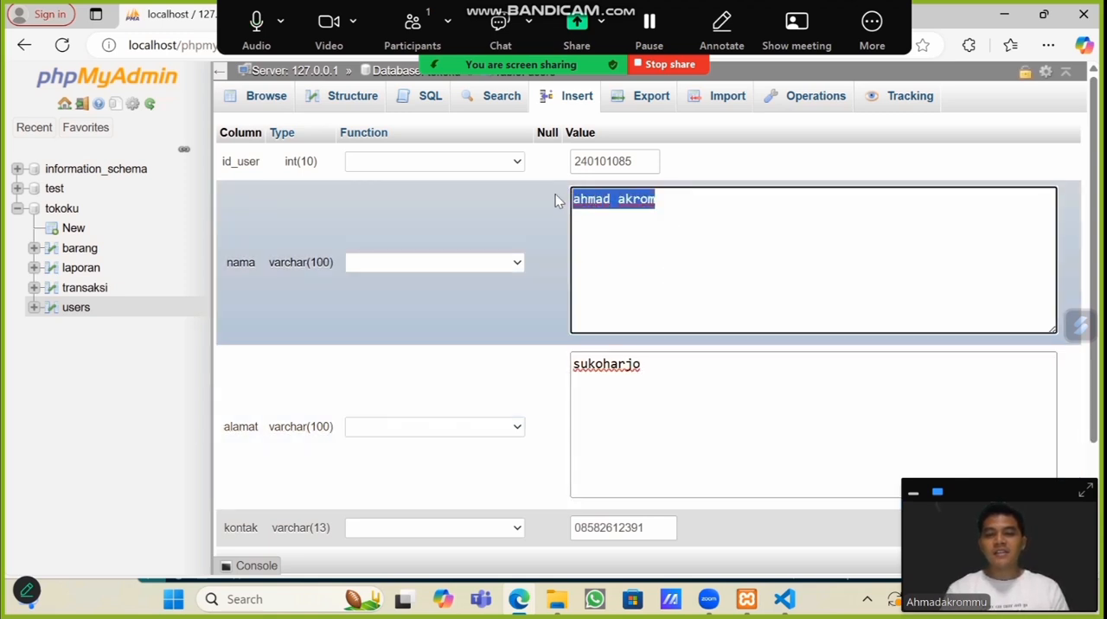
type("adi")
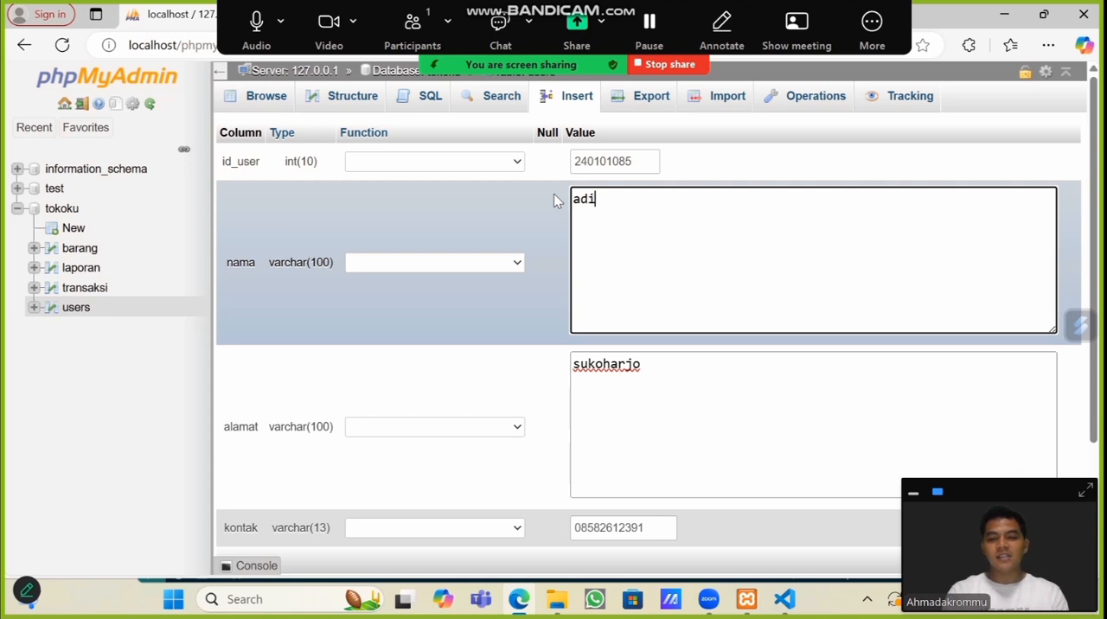
left_click(640, 164)
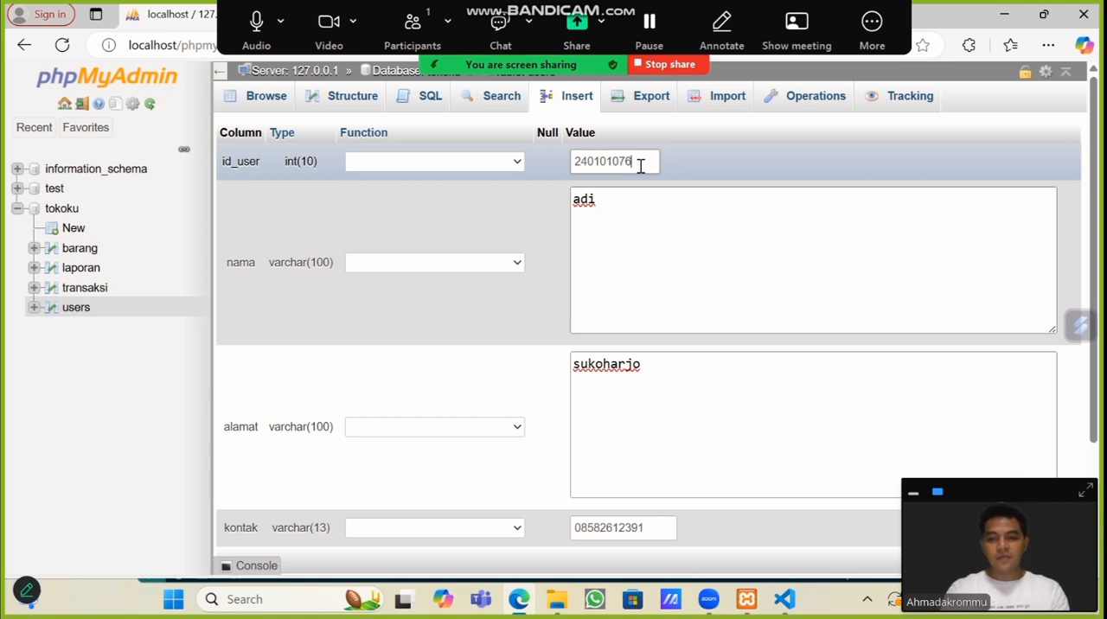
scroll(647, 233, "down", 2)
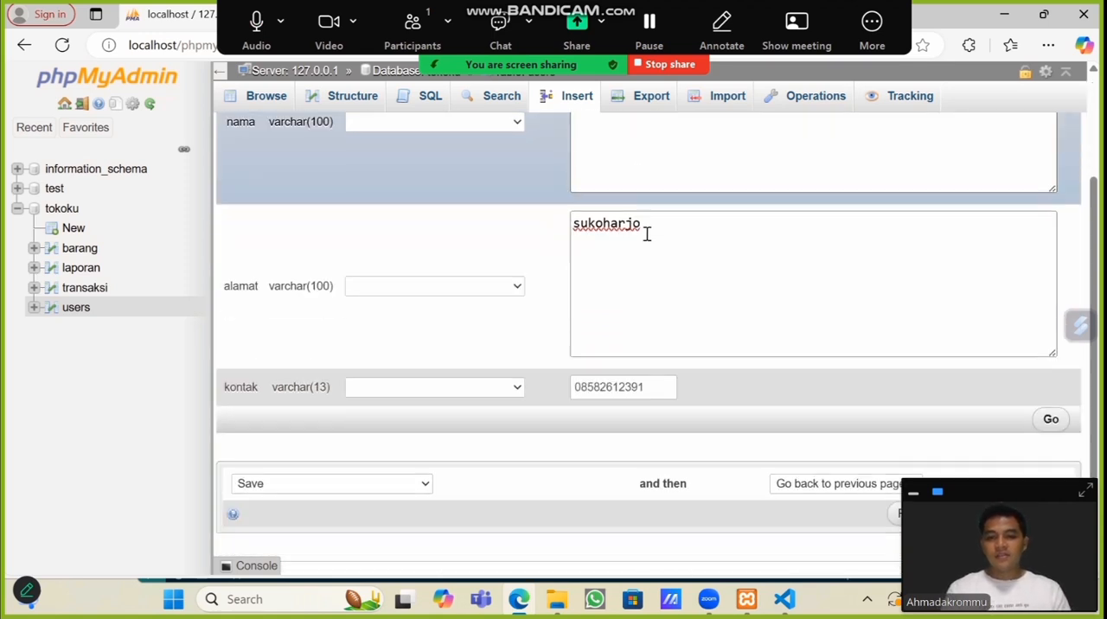
left_click(656, 366)
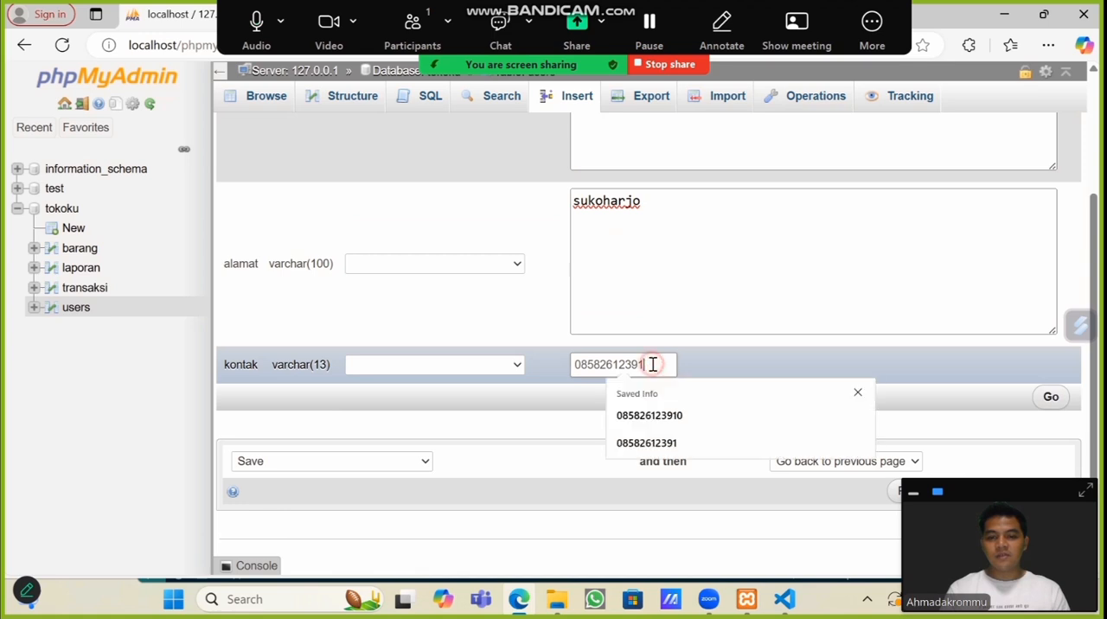
left_click_drag(661, 366, 597, 360)
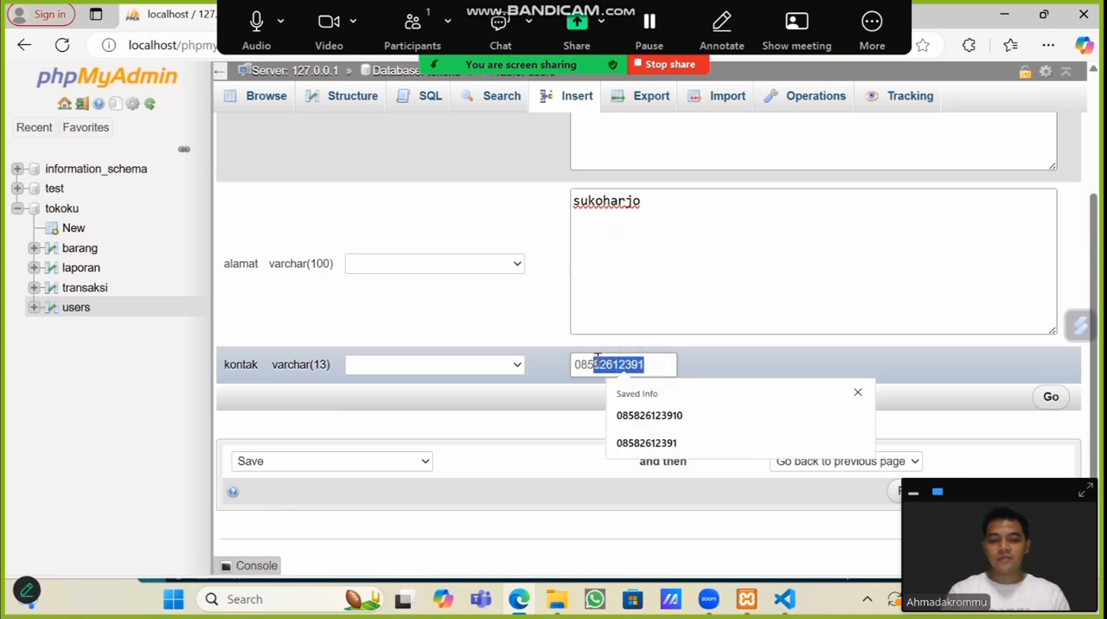
type("83993")
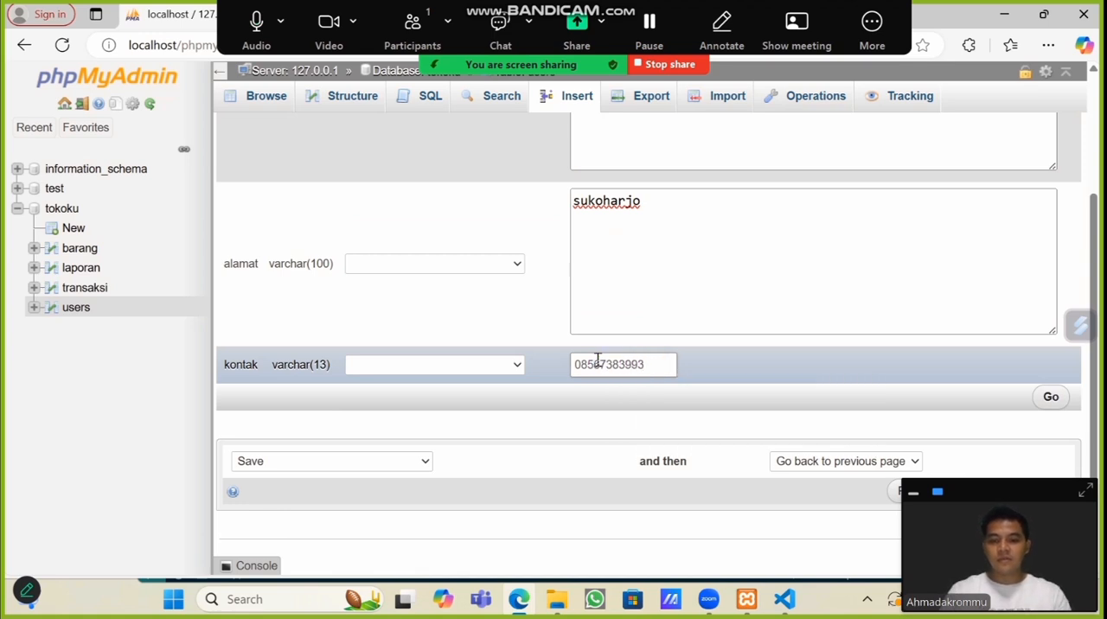
left_click(1047, 400)
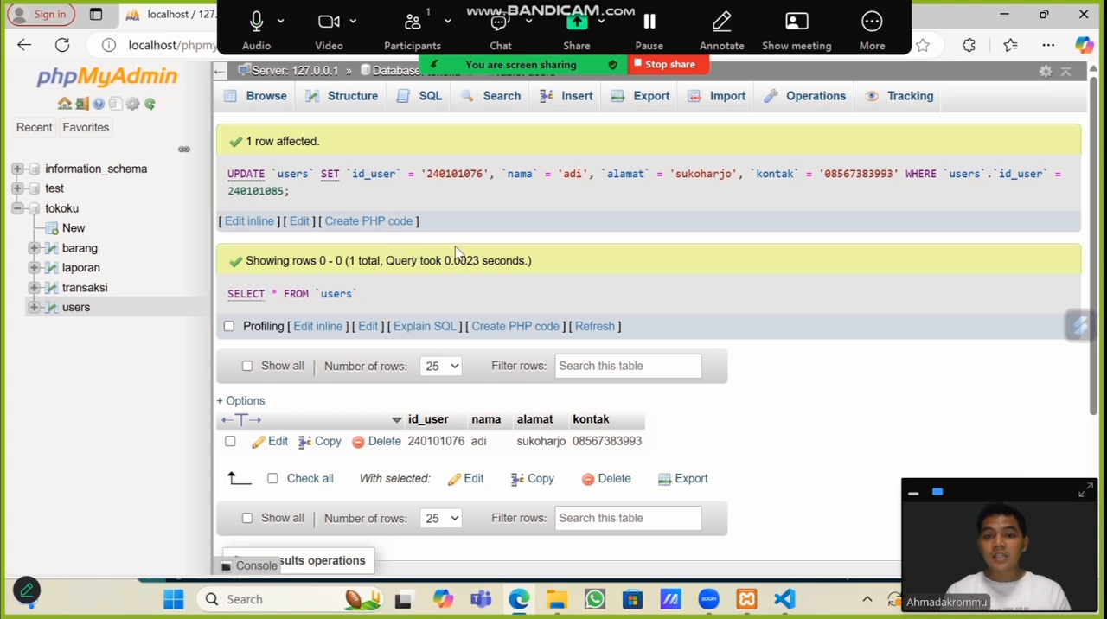
Step: Start a new row in the users table and enter the new user's ID number and name
left_click(582, 95)
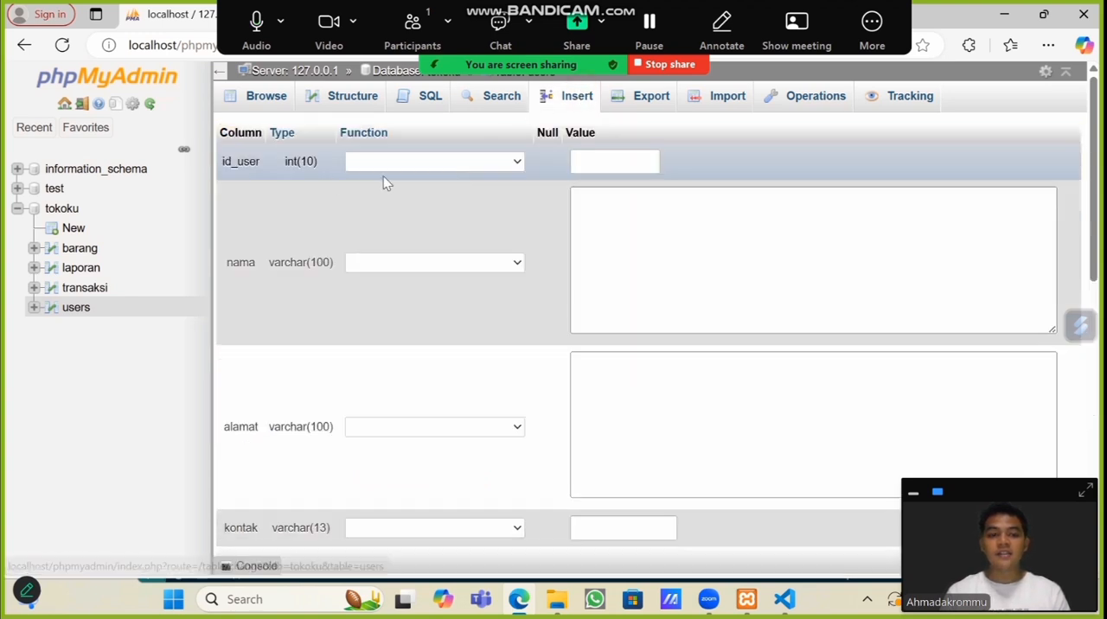
left_click(604, 165)
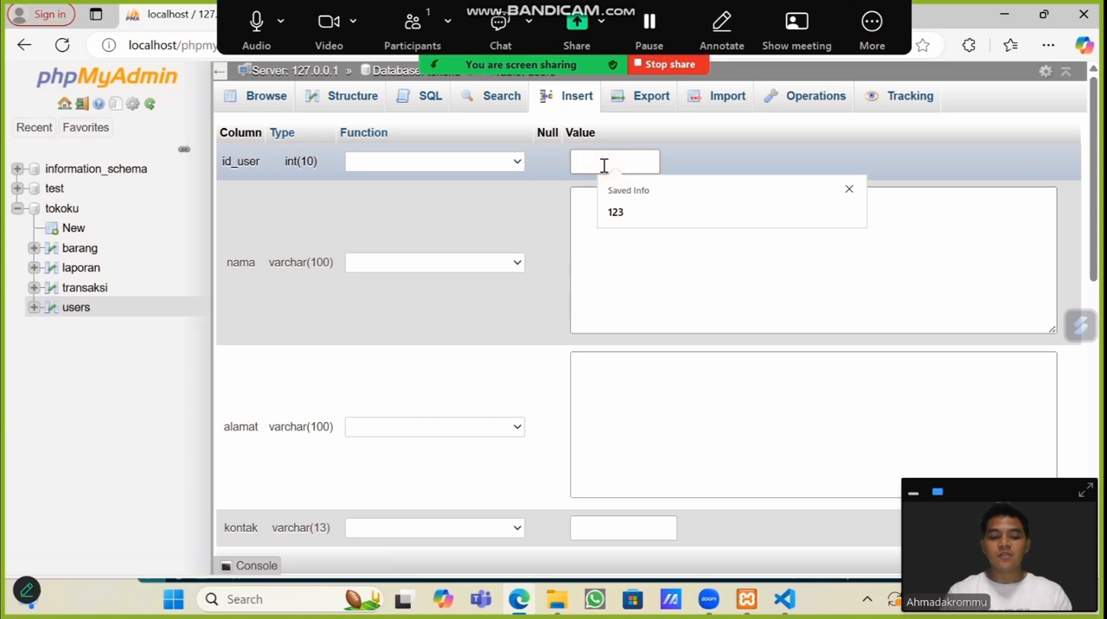
type("24020202")
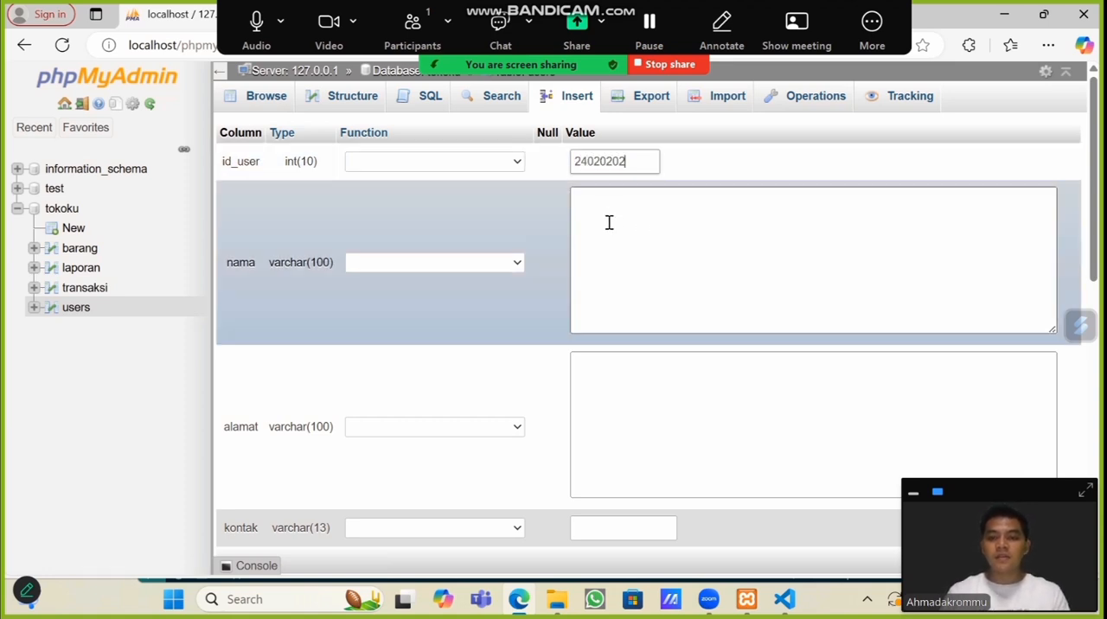
left_click(620, 195)
type("ah")
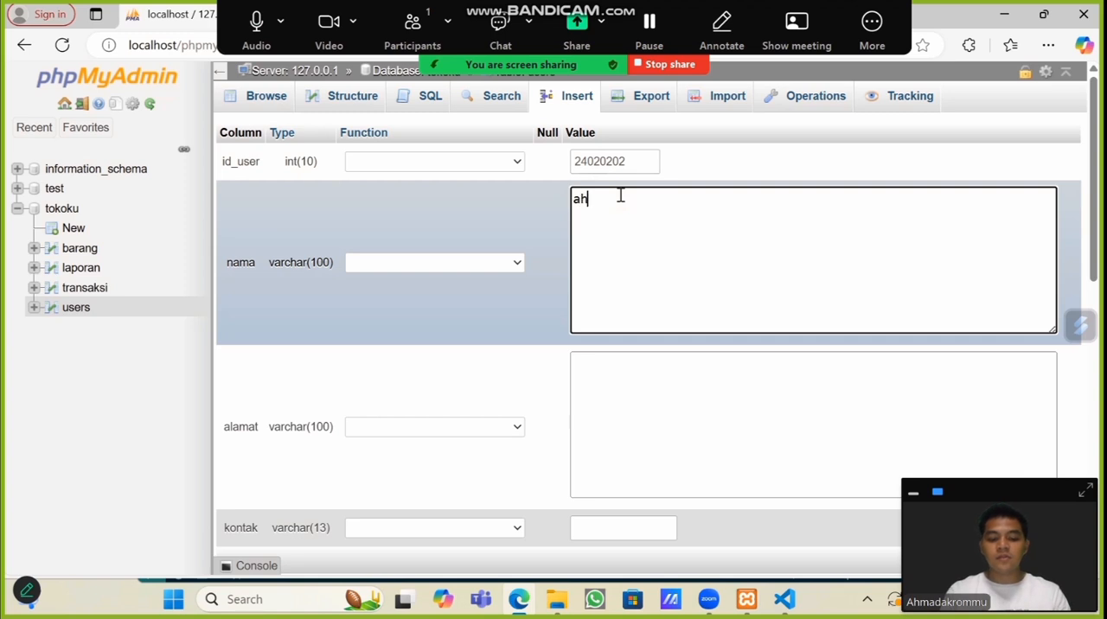
type("mad")
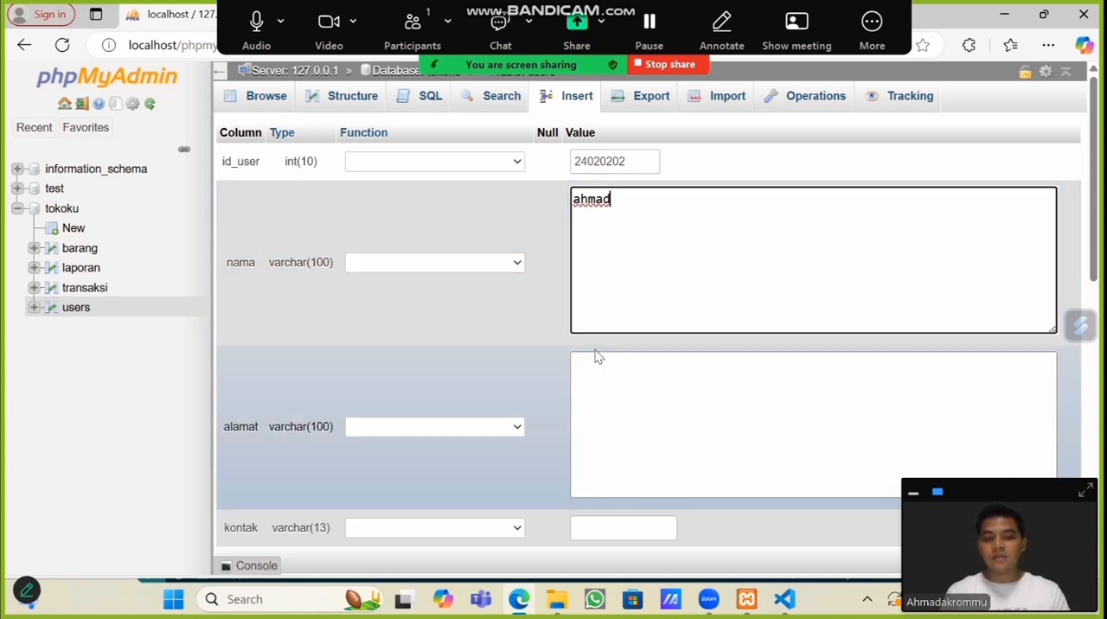
Step: Enter the new user's address, fill kontak with a saved phone number, insert the row and browse the users table
left_click(591, 365)
type("s")
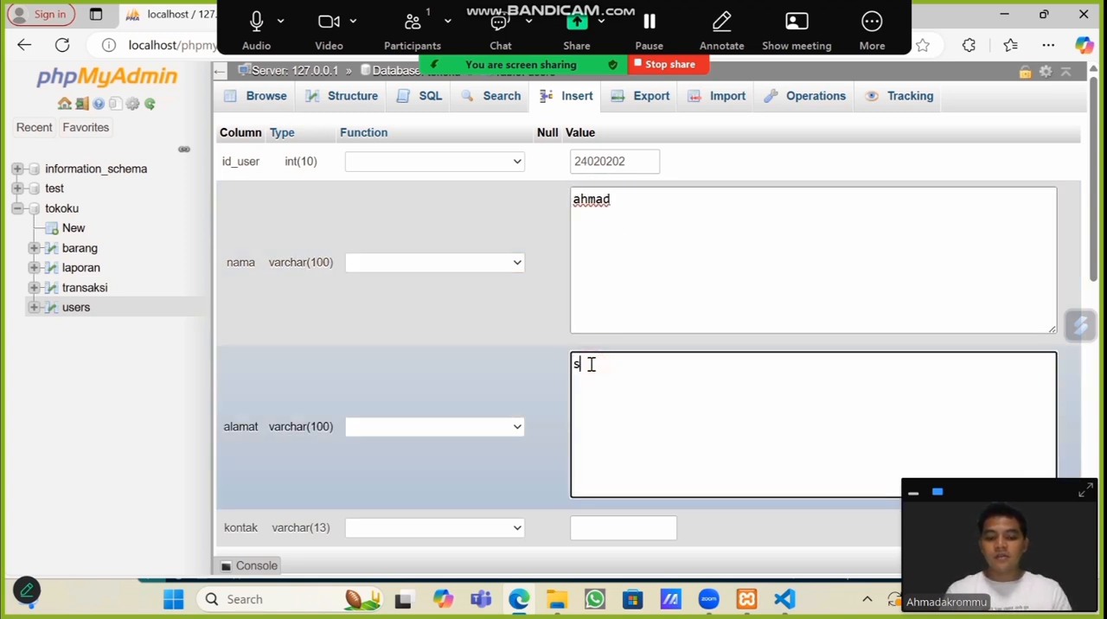
type("olo")
scroll(621, 396, "down", 2)
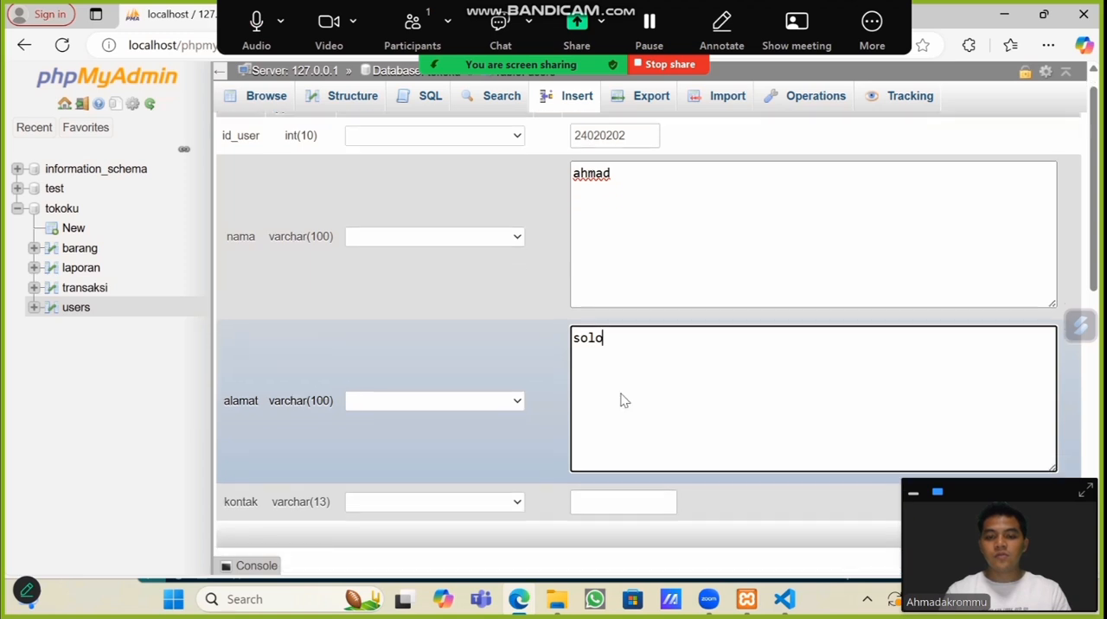
left_click(606, 356)
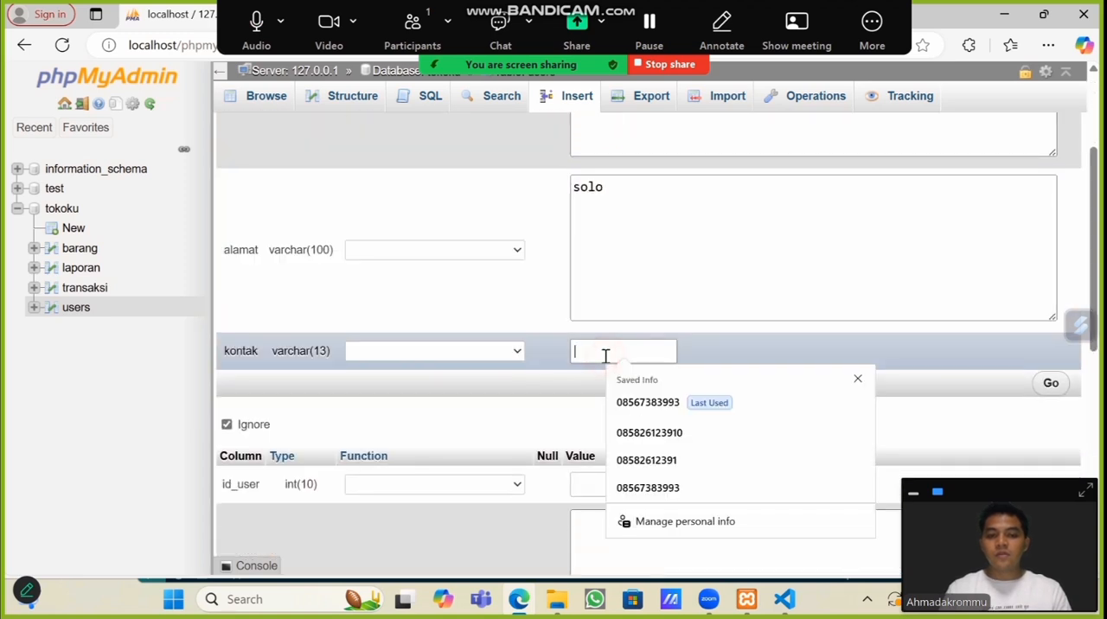
left_click(660, 434)
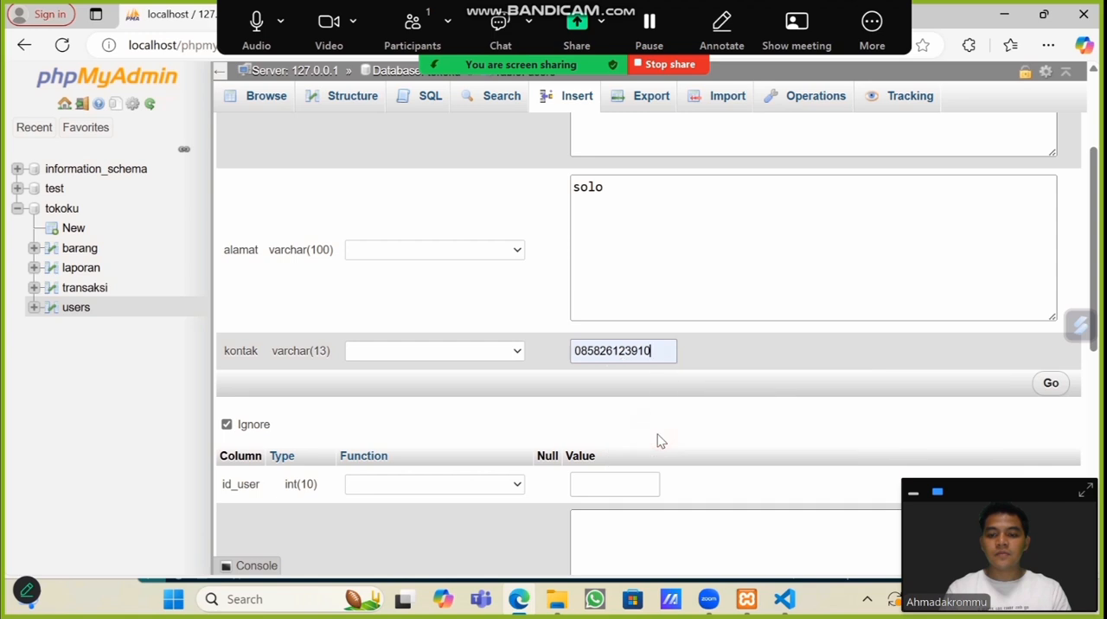
left_click(1053, 384)
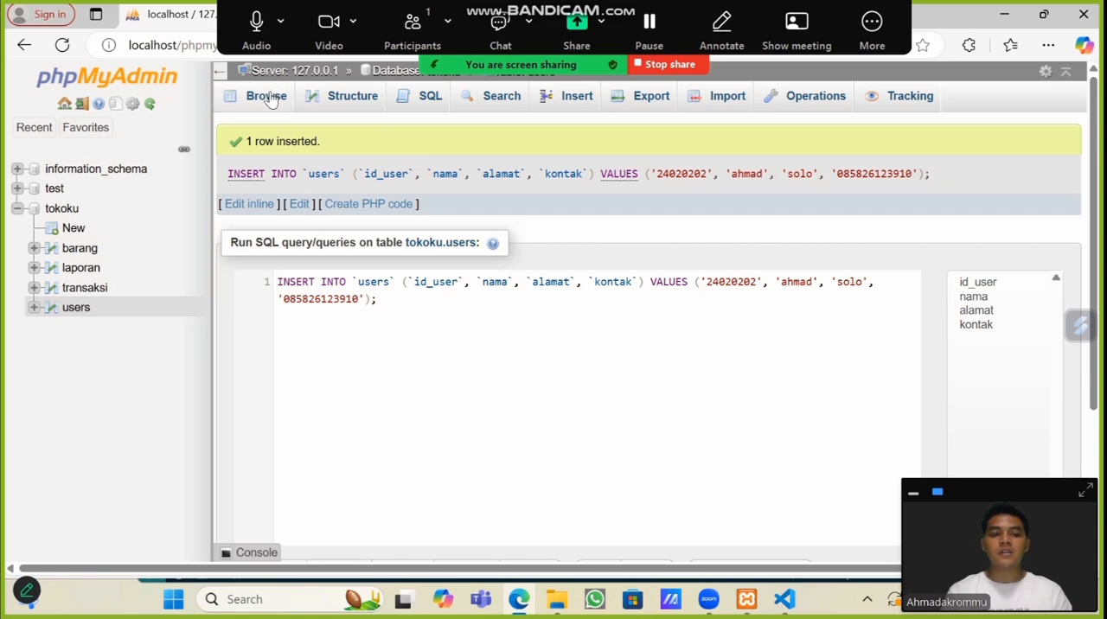
left_click(74, 309)
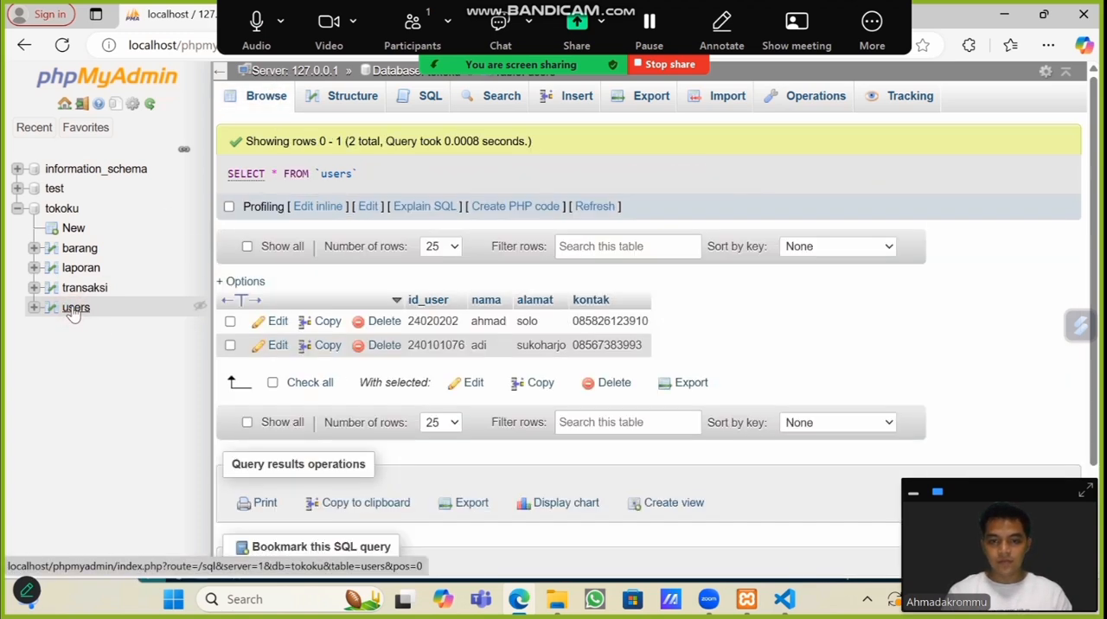